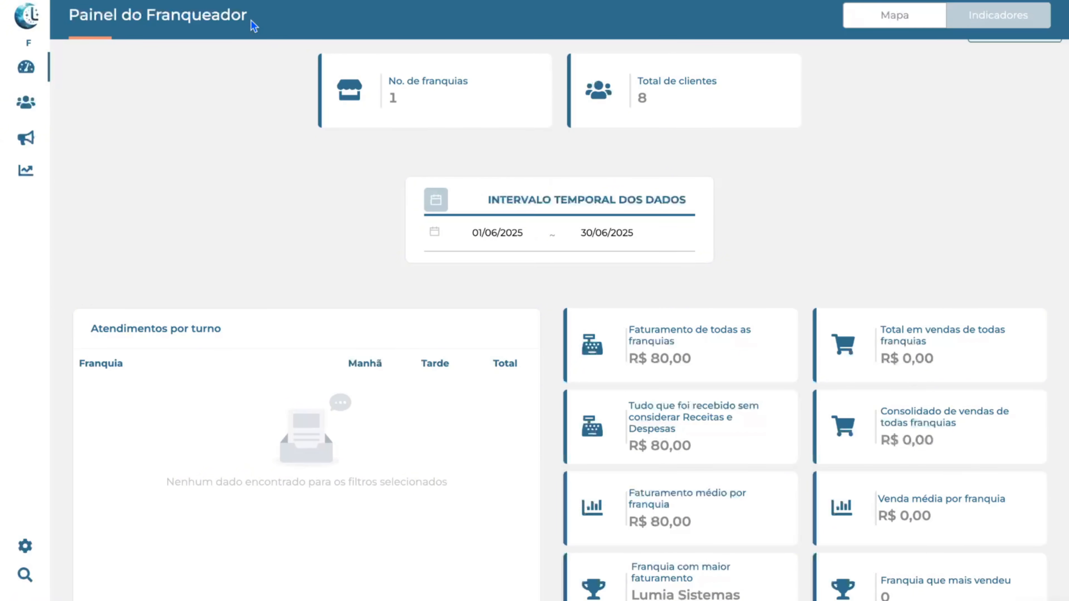
Step: Open the unit switcher and select the Franqueadora - Franqueadora unit as the active one
mouse_move(31, 45)
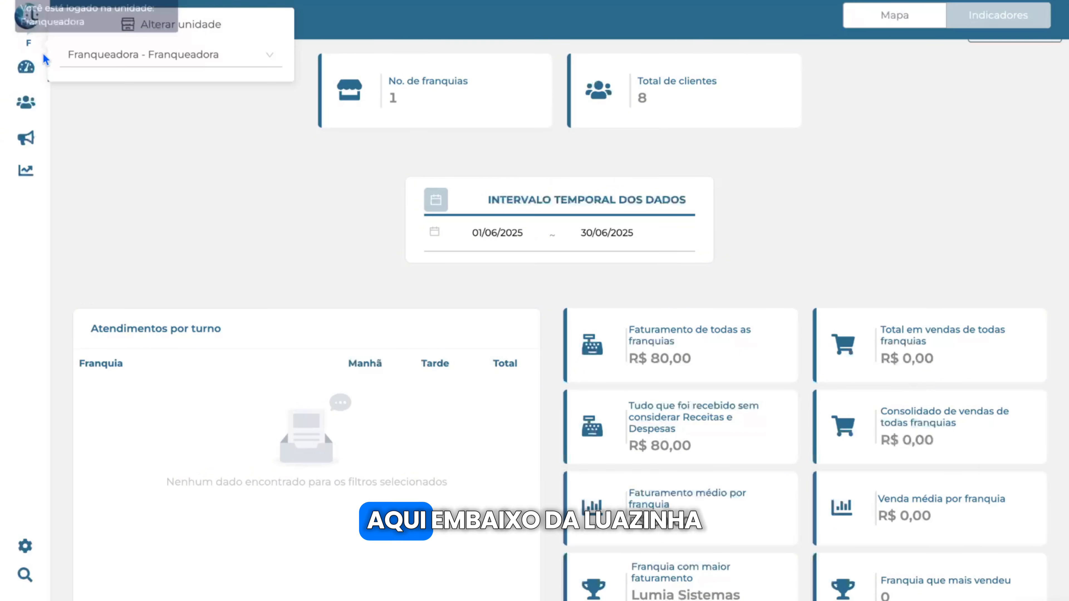
click(91, 102)
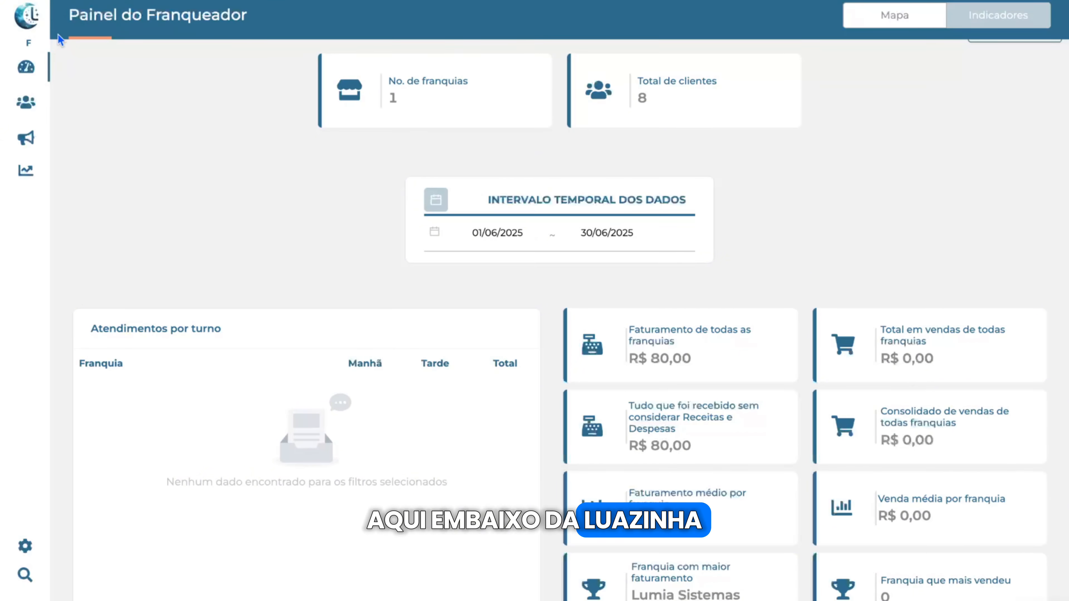
click(37, 45)
click(97, 54)
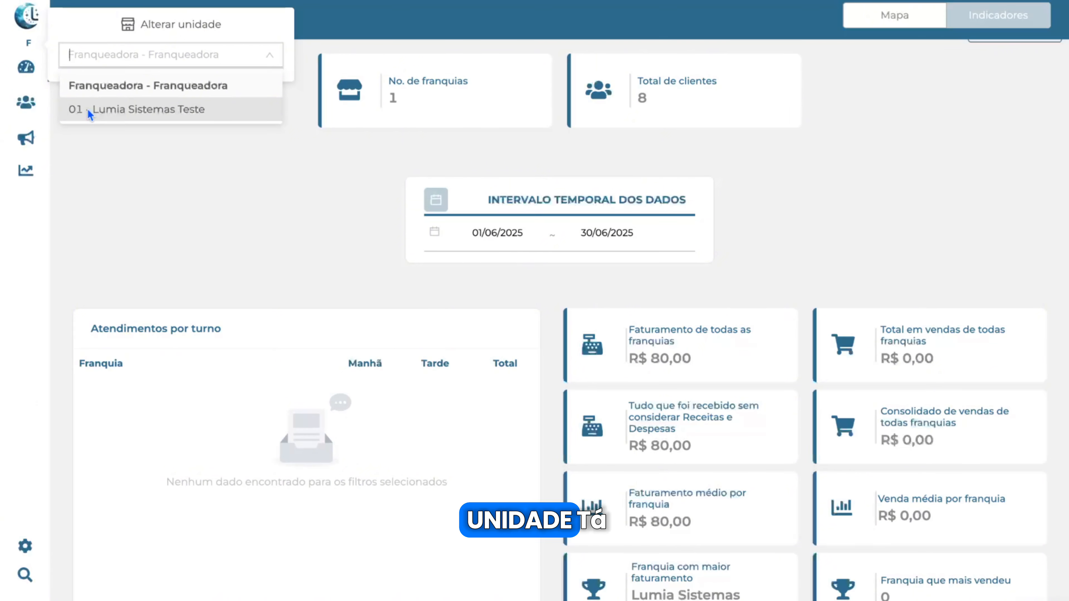
click(92, 87)
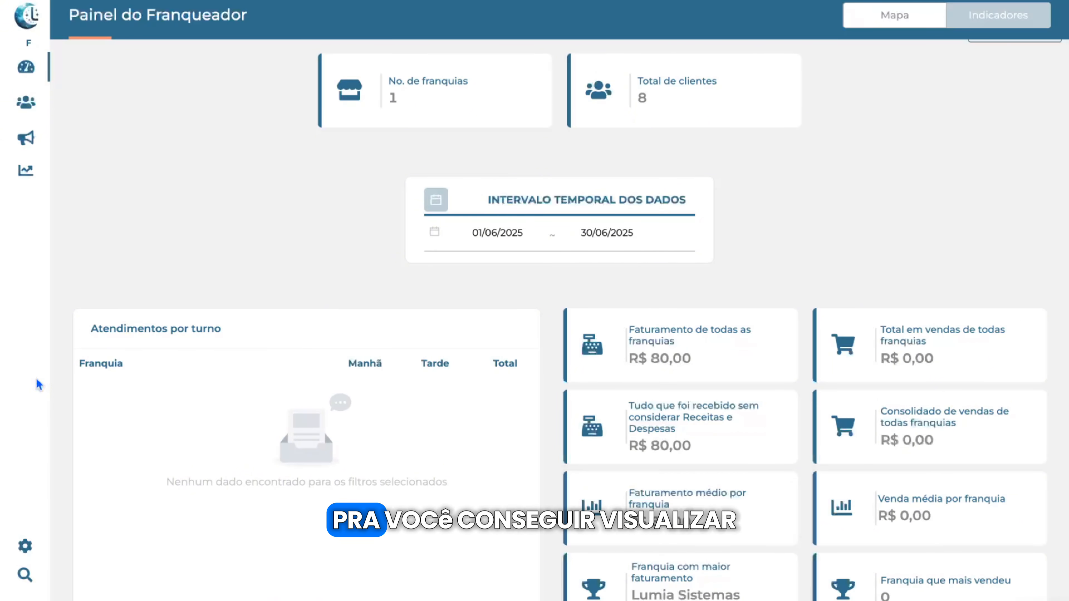
Step: Review the franchisor dashboard's indicators, including the shift attendance table and the billing and sales tables per franchise
scroll(256, 435, down, 1)
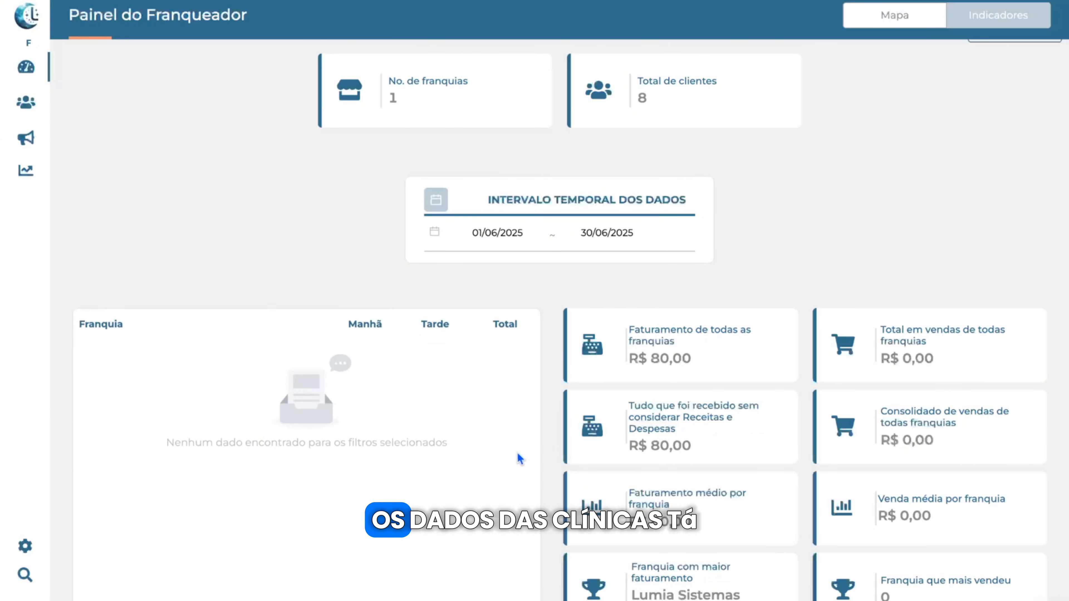
scroll(517, 459, down, 6)
scroll(521, 459, down, 4)
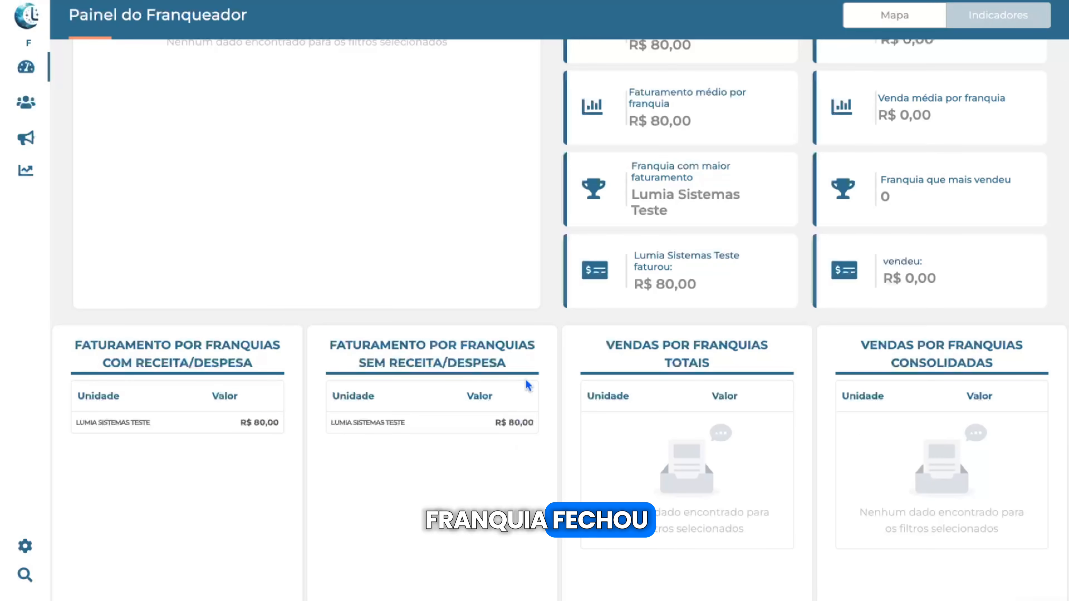
scroll(524, 436, up, 13)
Step: Open the settings area and collapse every section except Sistema
click(25, 543)
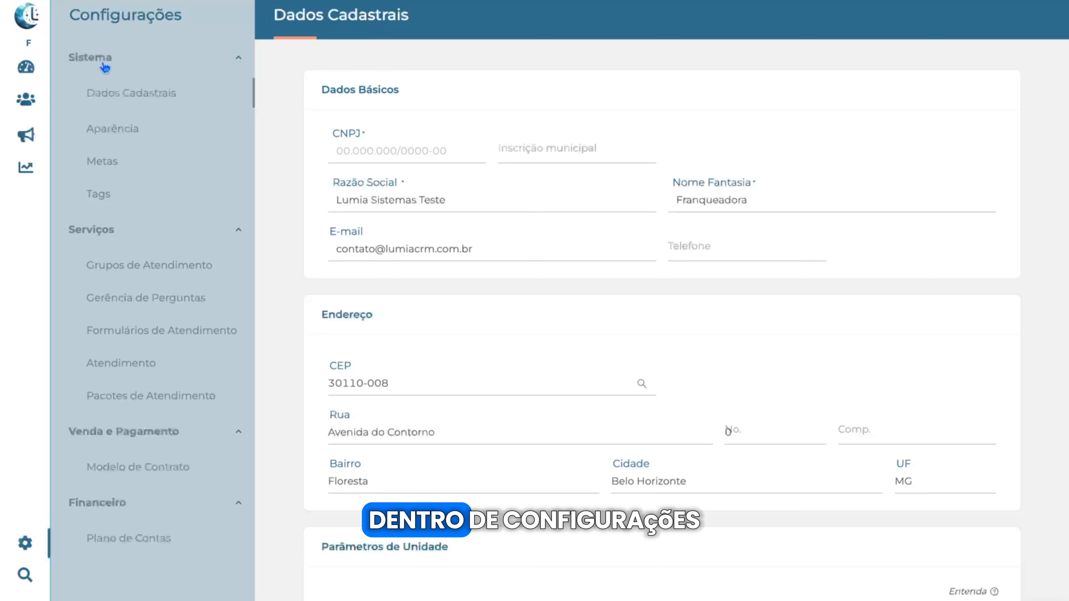
click(104, 67)
click(120, 95)
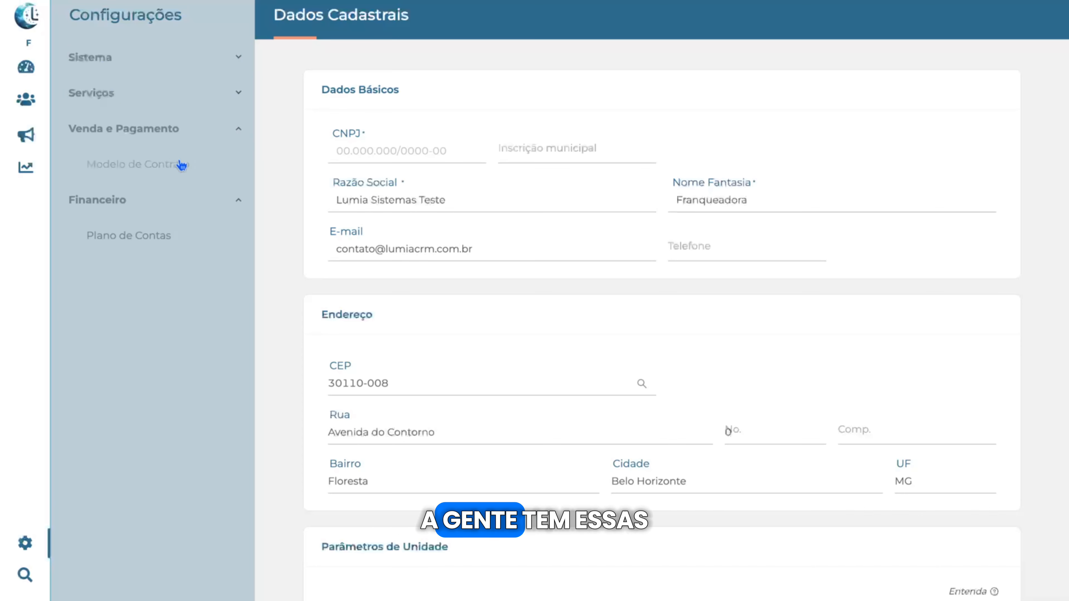
click(158, 131)
click(127, 171)
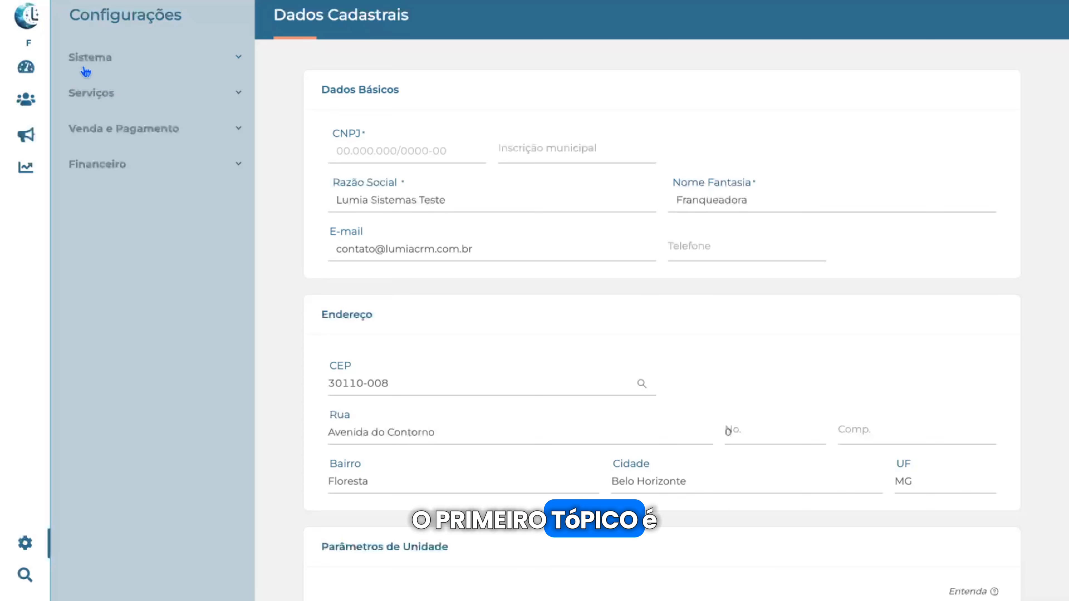
click(90, 59)
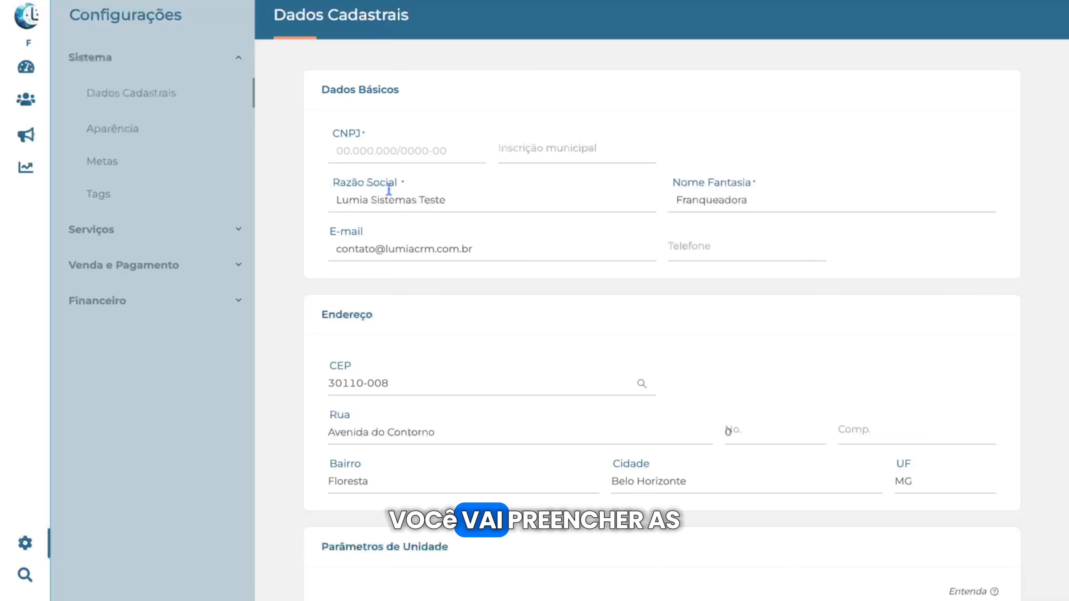
Step: Examine the basic data and address fields in the Dados Cadastrais settings, down to Parâmetros de Unidade
scroll(398, 204, down, 1)
scroll(397, 204, down, 1)
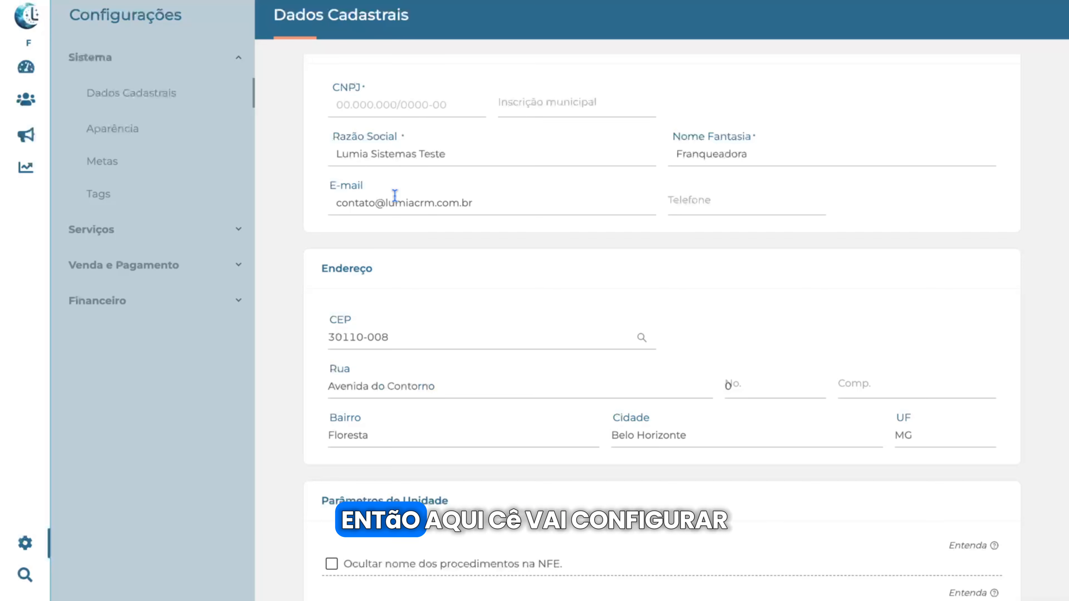
scroll(425, 148, down, 1)
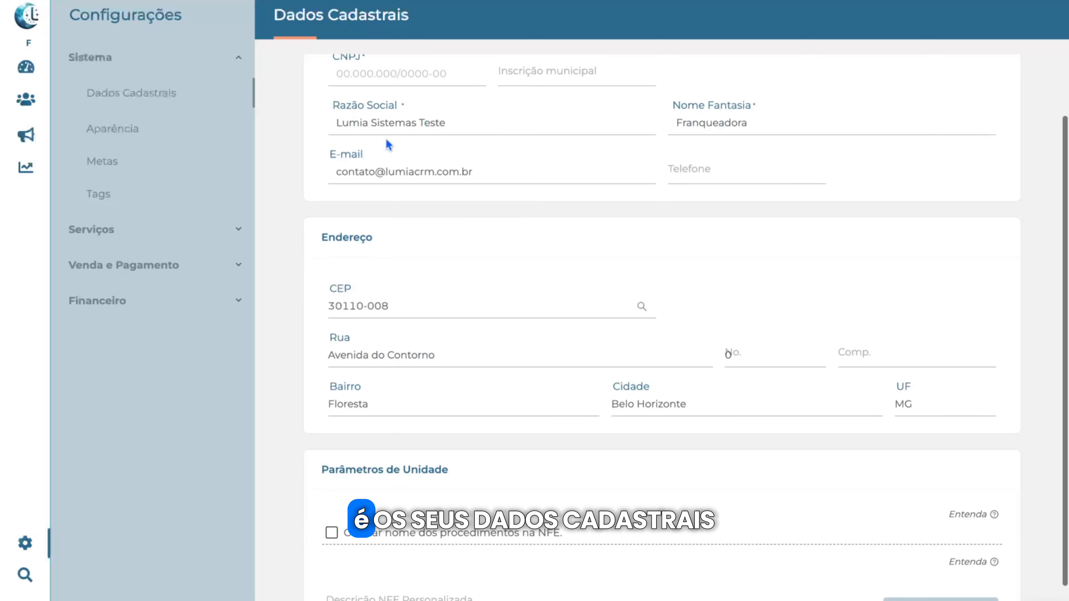
scroll(495, 143, down, 1)
scroll(494, 143, down, 2)
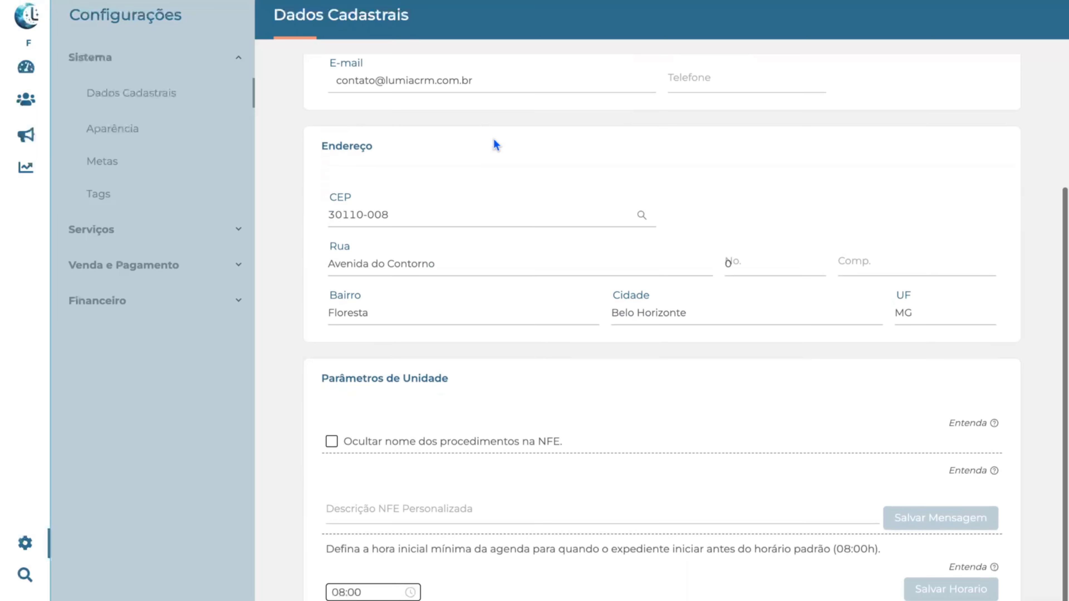
scroll(470, 275, up, 2)
scroll(448, 413, down, 1)
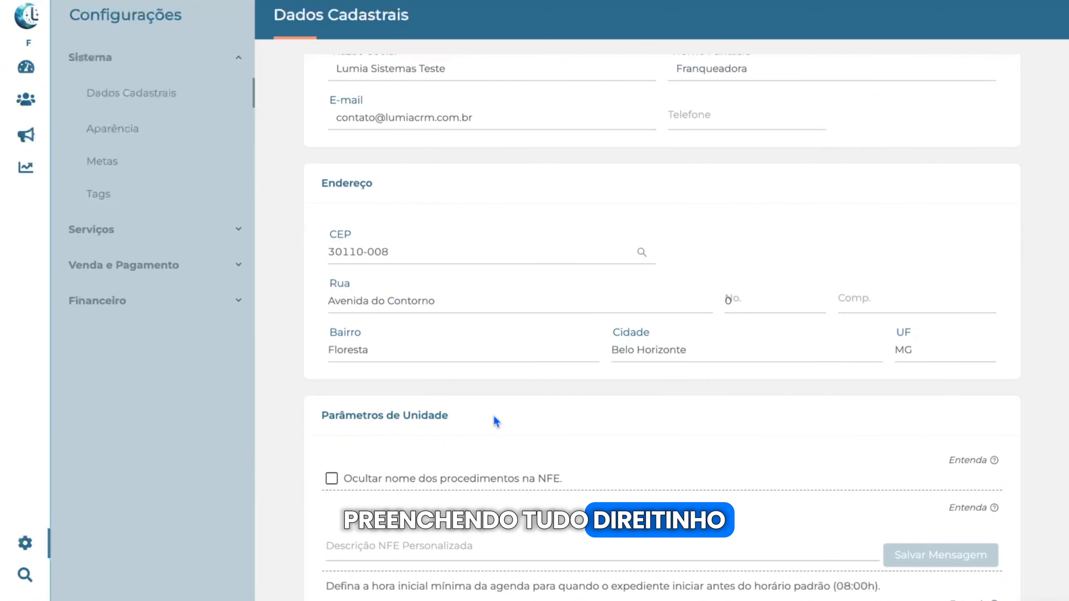
scroll(434, 502, down, 1)
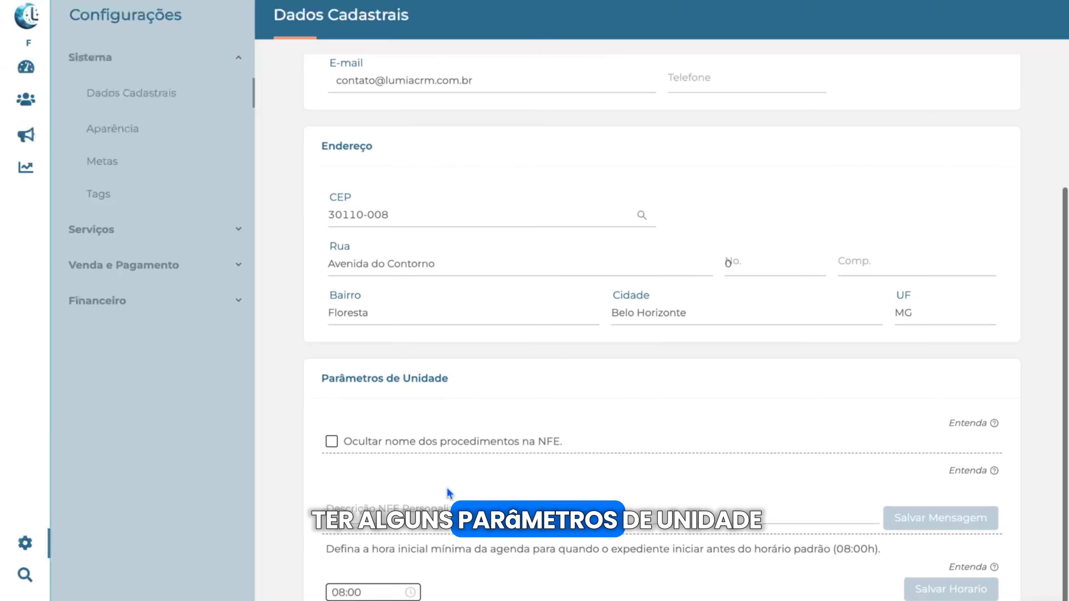
Step: Examine the unit parameters: hiding procedure names on the NFE, the custom NFE description, and the agenda's minimum start hour choices
double_click(393, 379)
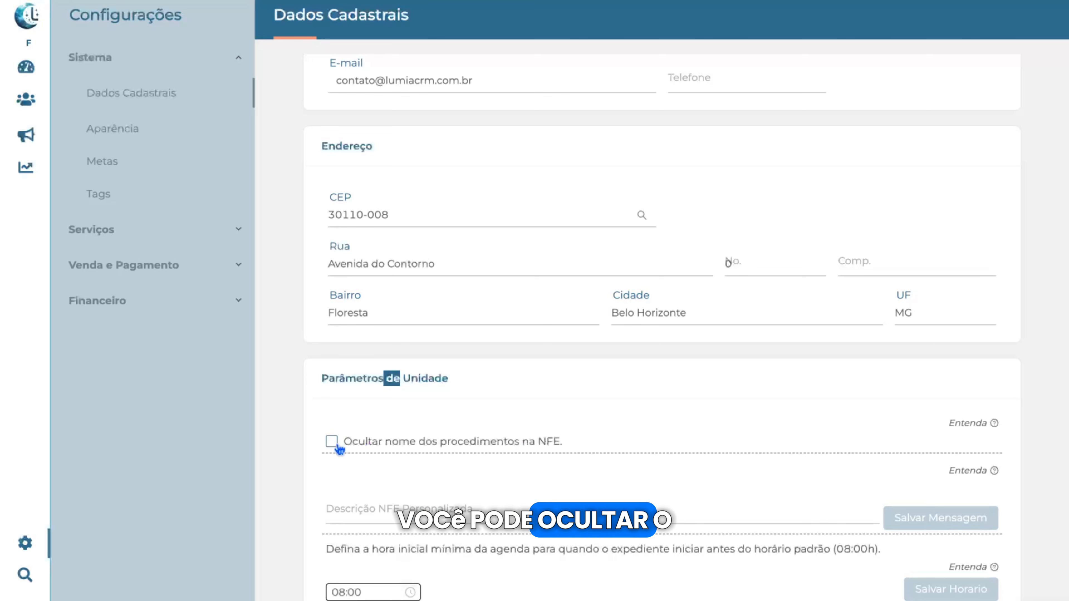
drag(353, 441, 549, 459)
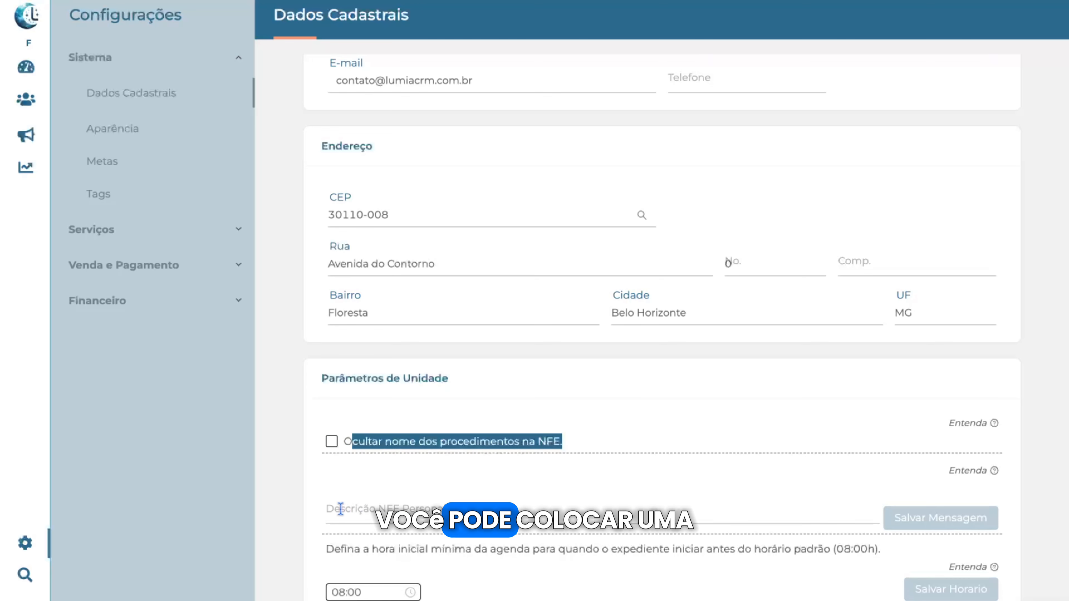
click(407, 507)
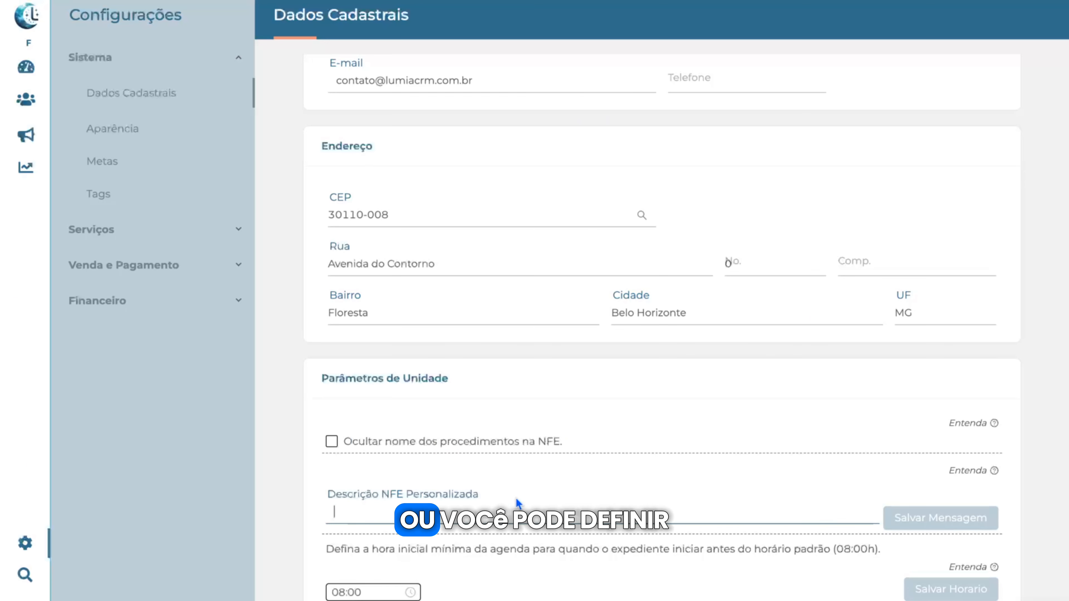
drag(327, 549, 510, 551)
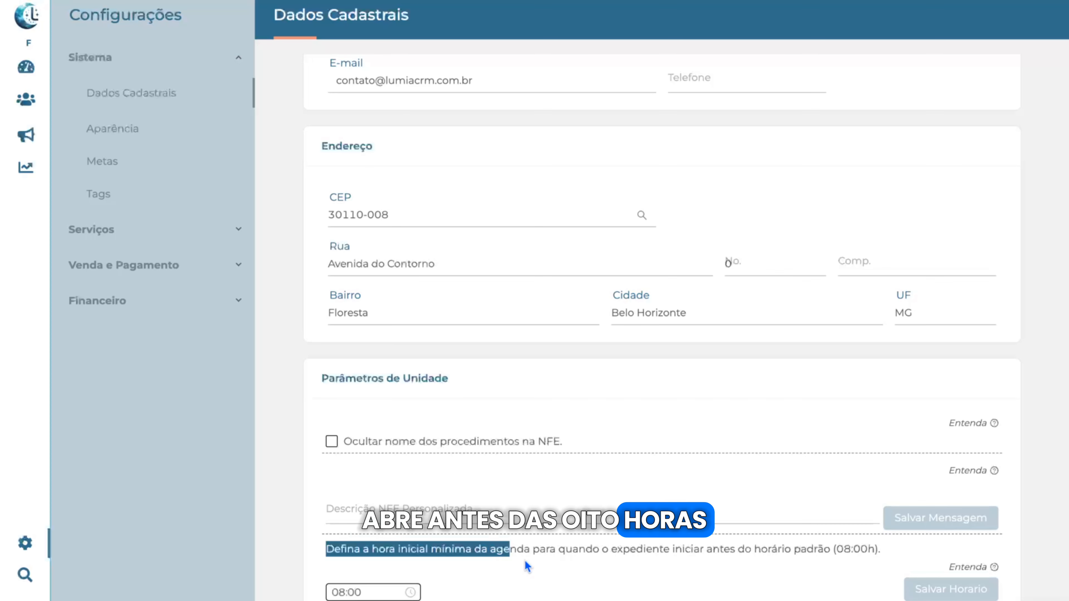
click(378, 593)
scroll(346, 483, up, 1)
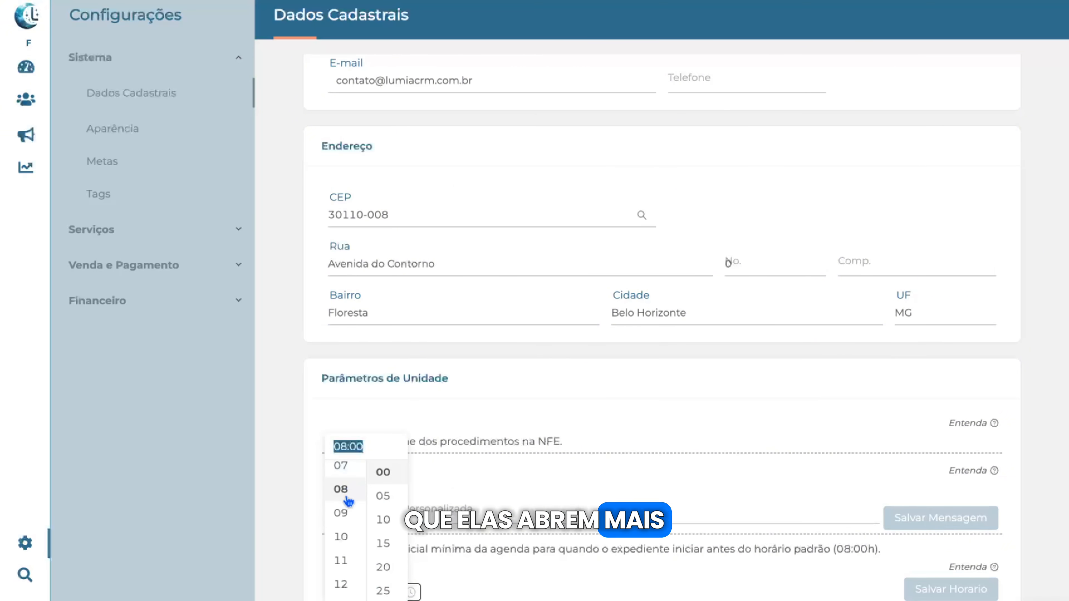
scroll(346, 505, up, 1)
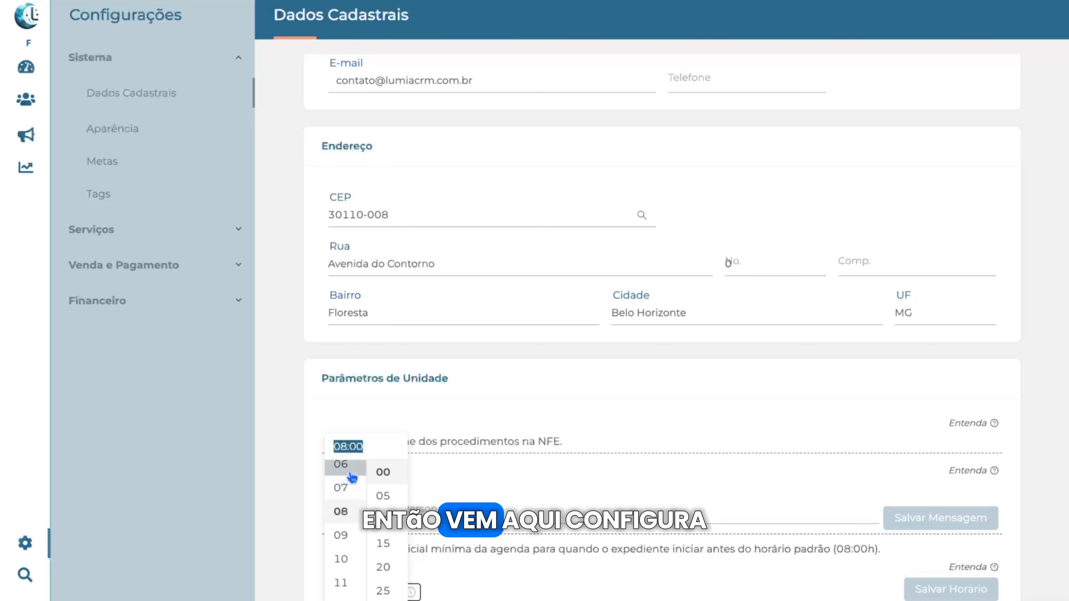
click(451, 400)
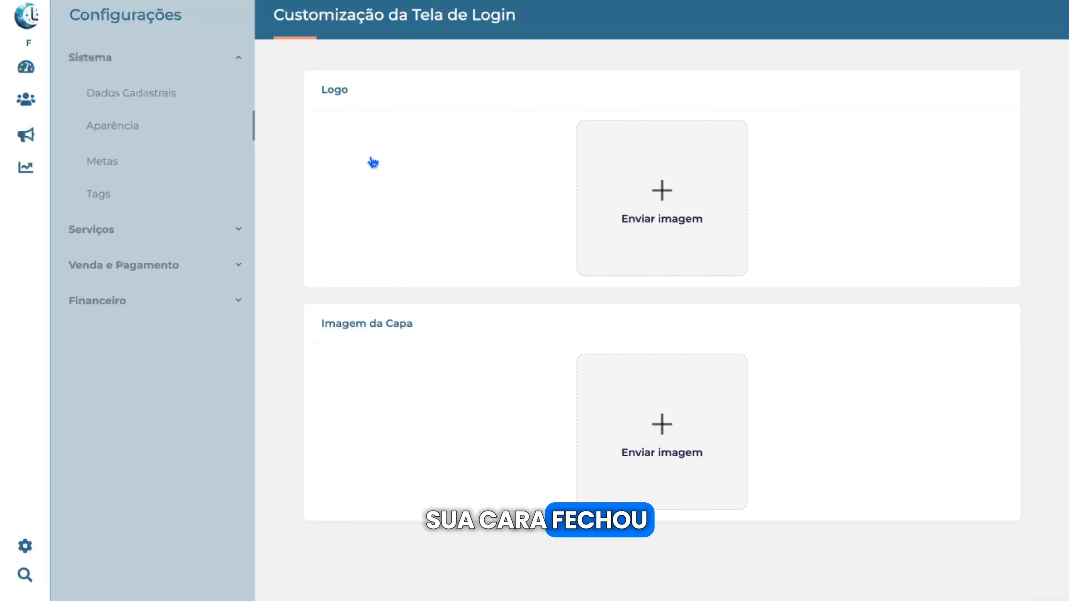
Step: Open the Metas settings and review the lead, evaluation, follow-up, sales and session goal fields
click(102, 160)
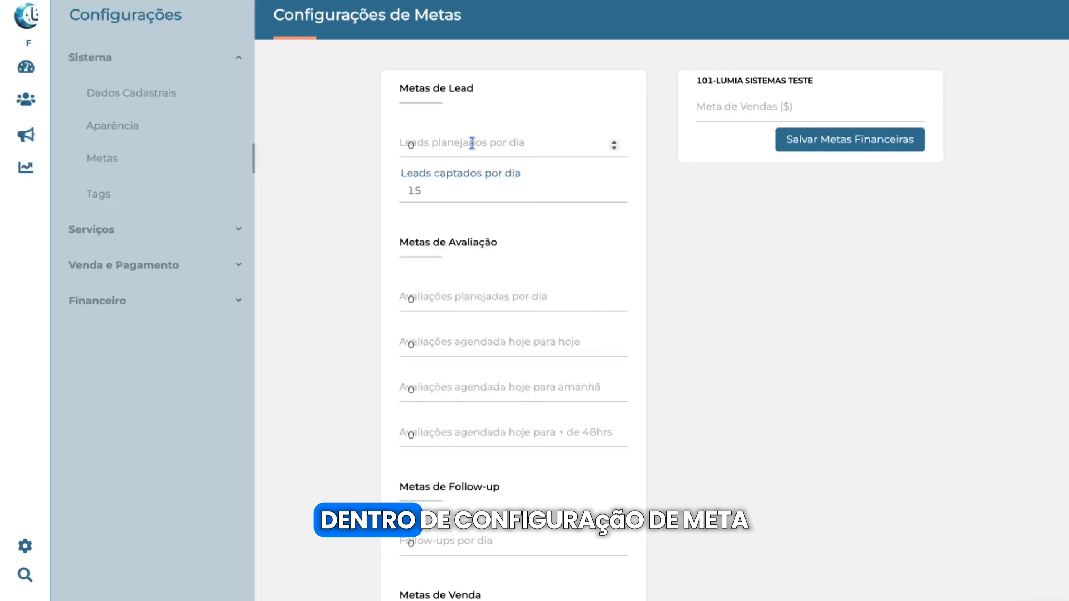
scroll(481, 158, down, 1)
click(467, 146)
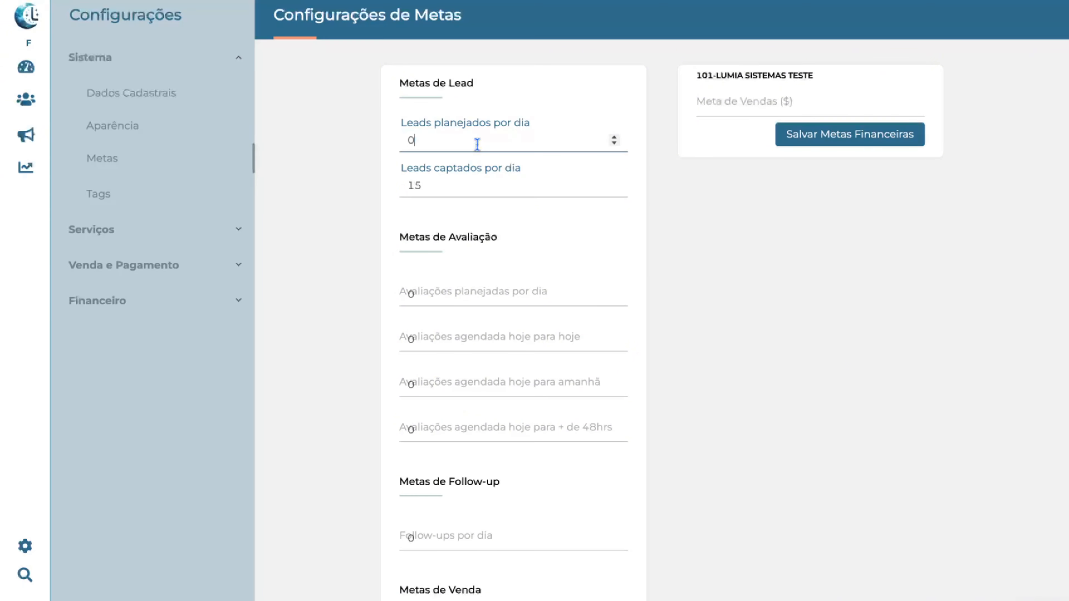
click(457, 184)
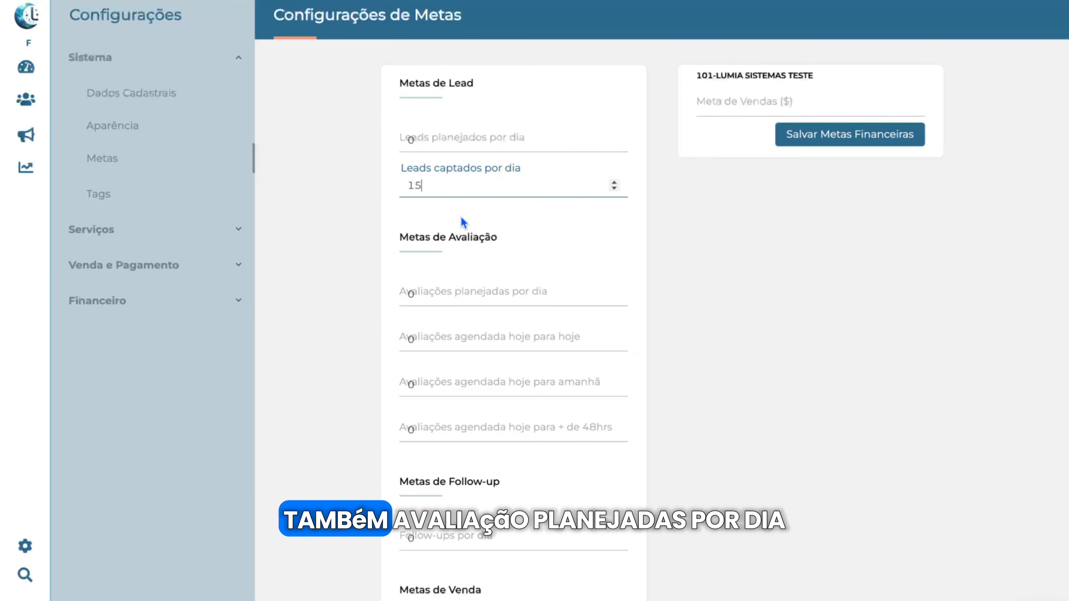
scroll(461, 216, down, 1)
click(467, 264)
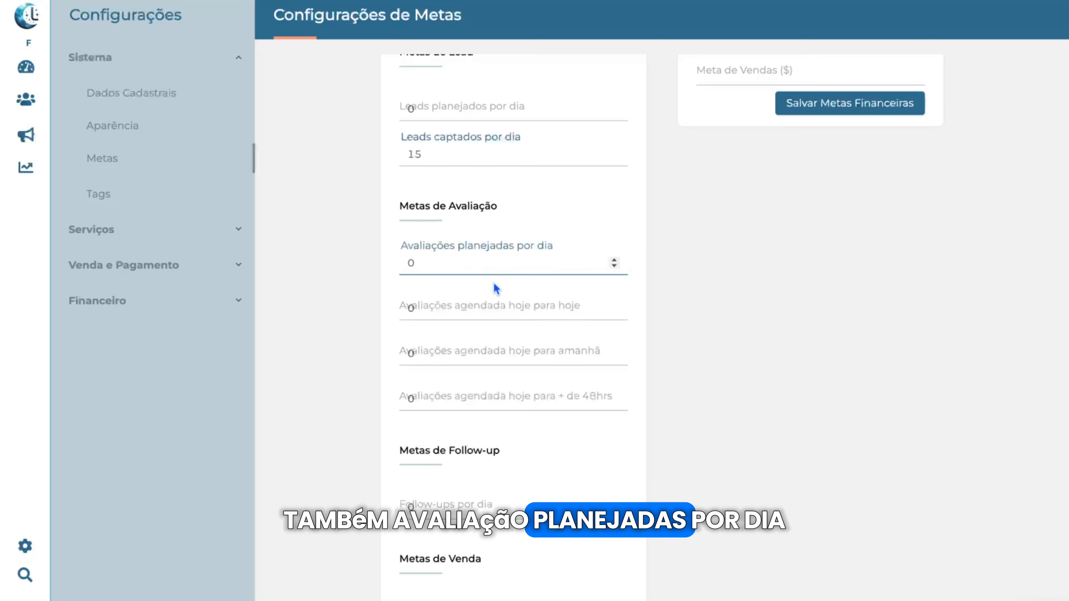
scroll(498, 304, down, 3)
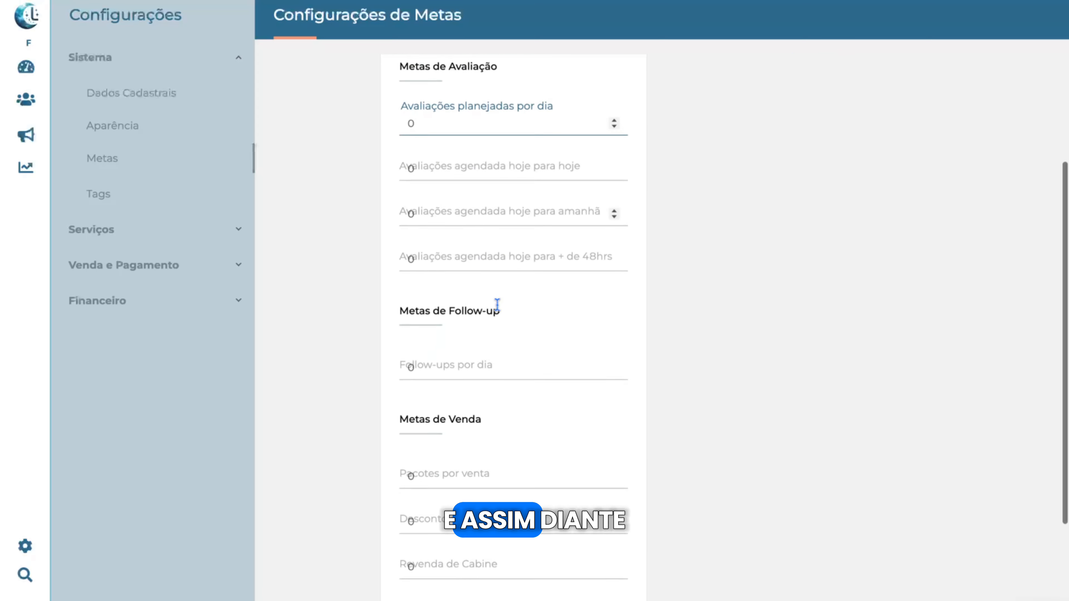
scroll(497, 304, down, 5)
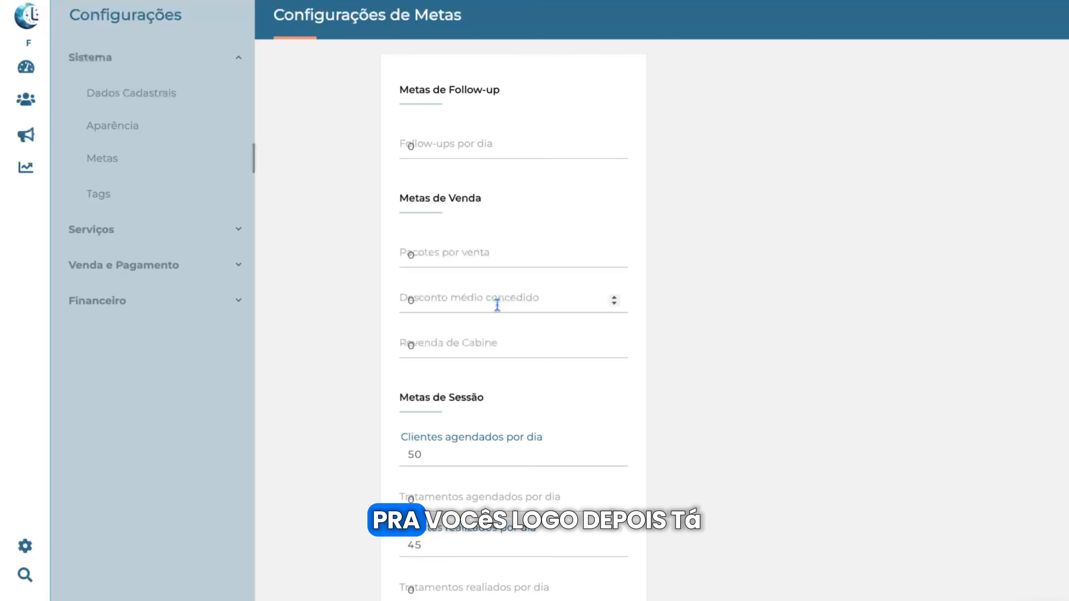
scroll(498, 304, up, 9)
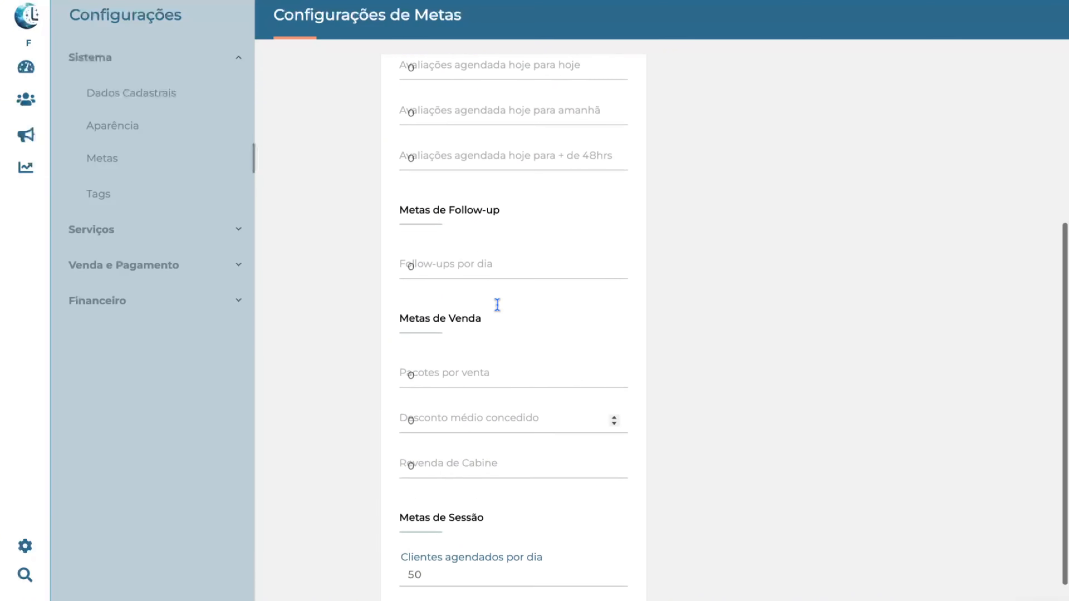
Step: Set the Leads planejados por dia goal to 10 and save the goals
click(495, 152)
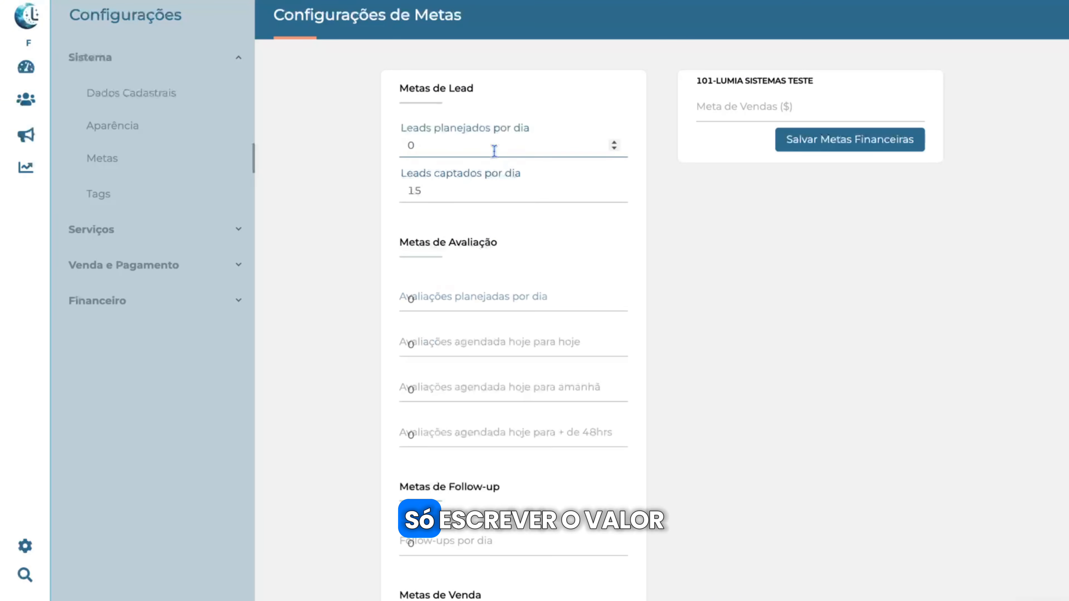
scroll(513, 320, down, 8)
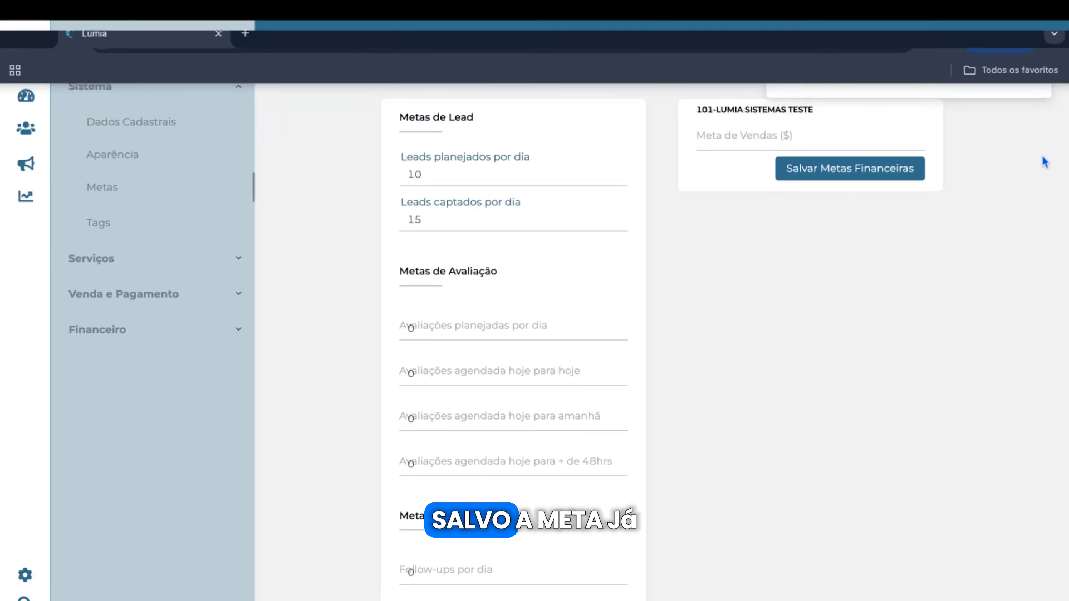
click(1030, 29)
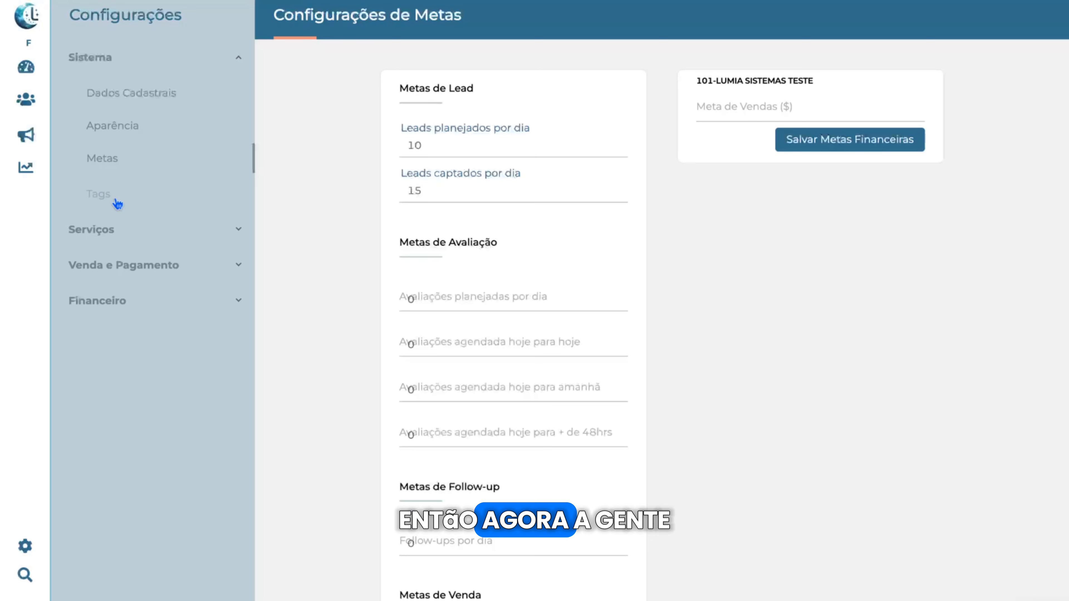
Step: Open the Tags settings, create a tag named Teste and save it
click(115, 202)
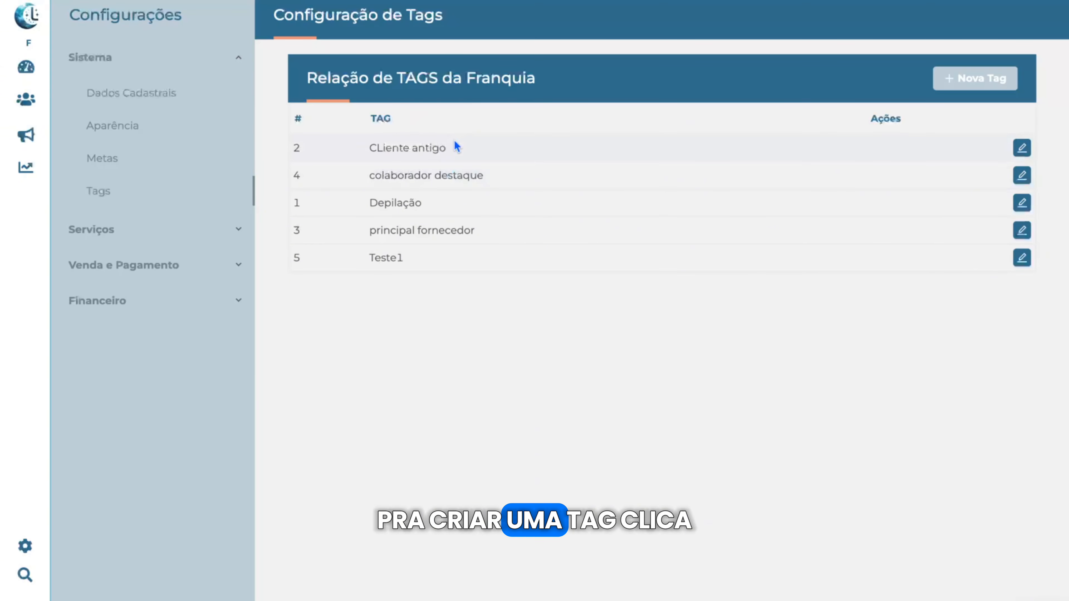
click(956, 82)
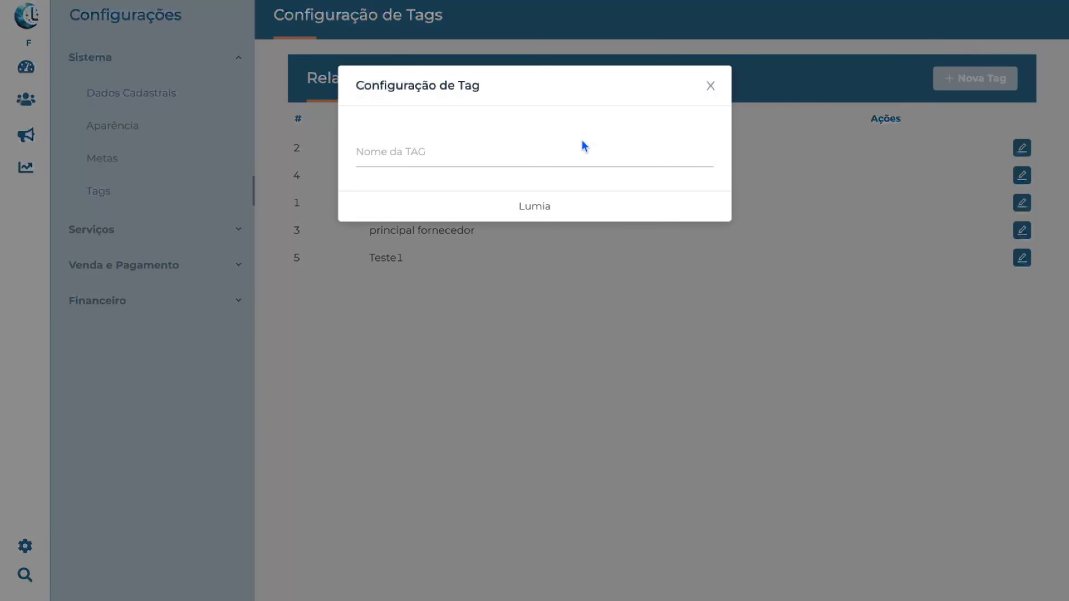
click(490, 158)
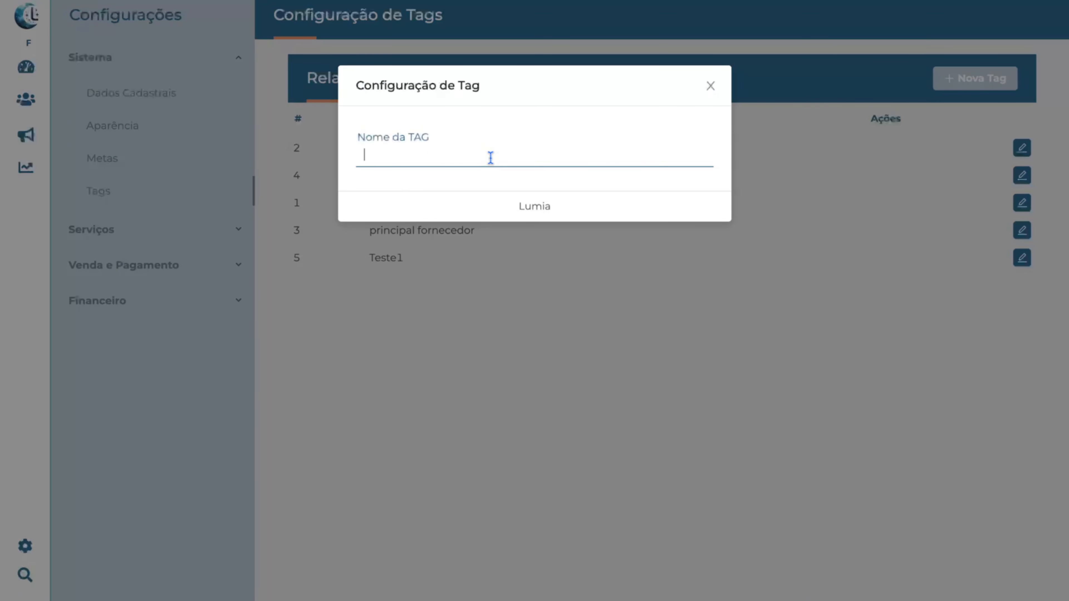
text(Teste)
click(690, 210)
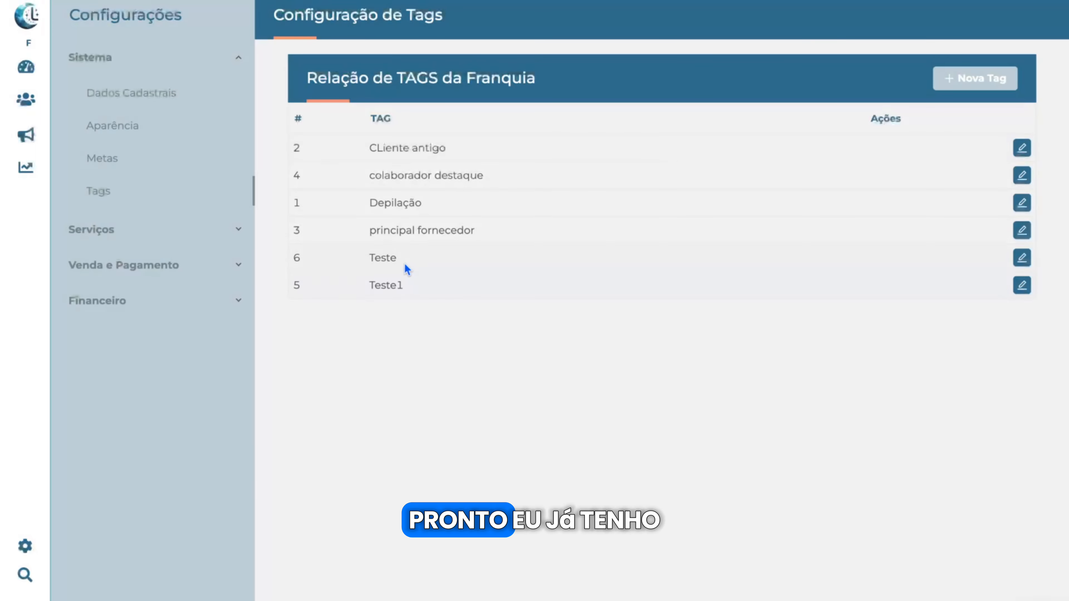
drag(414, 258, 370, 260)
click(446, 332)
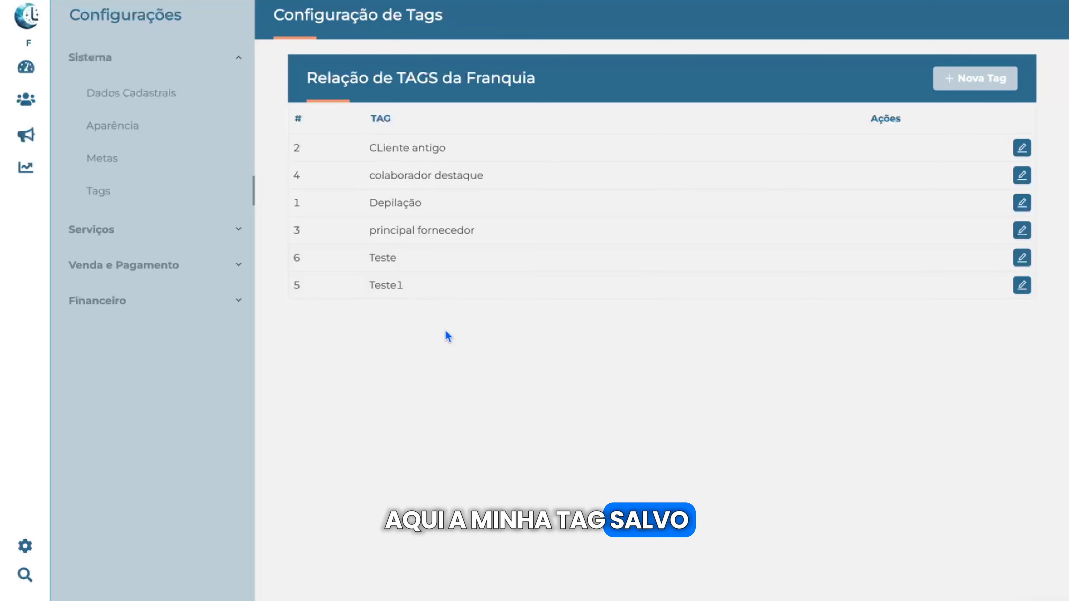
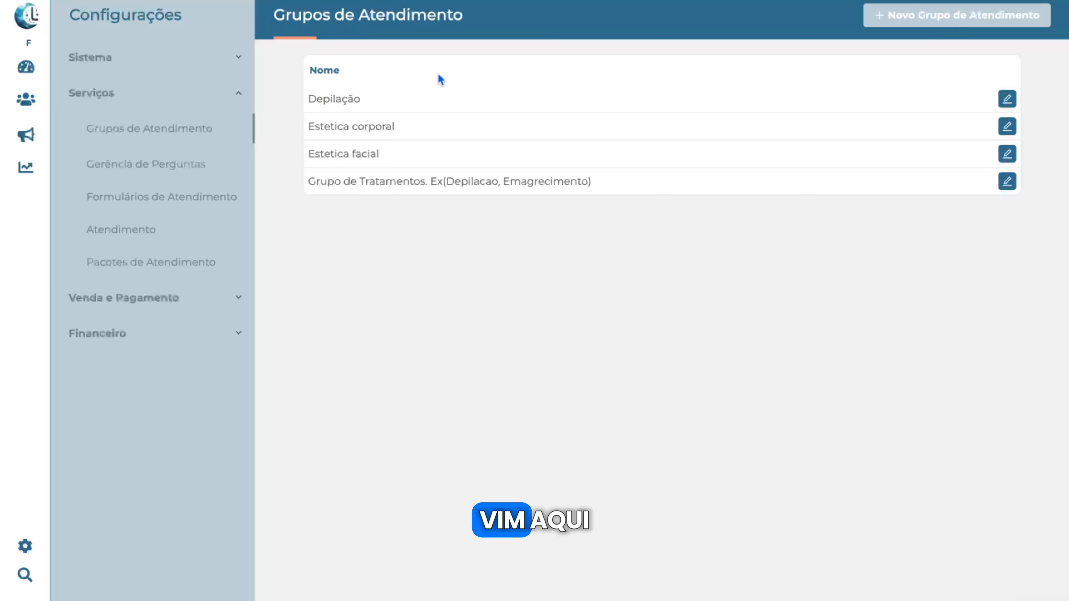
Step: Create a new service group named Teste in Grupos de Atendimento and save it
click(925, 24)
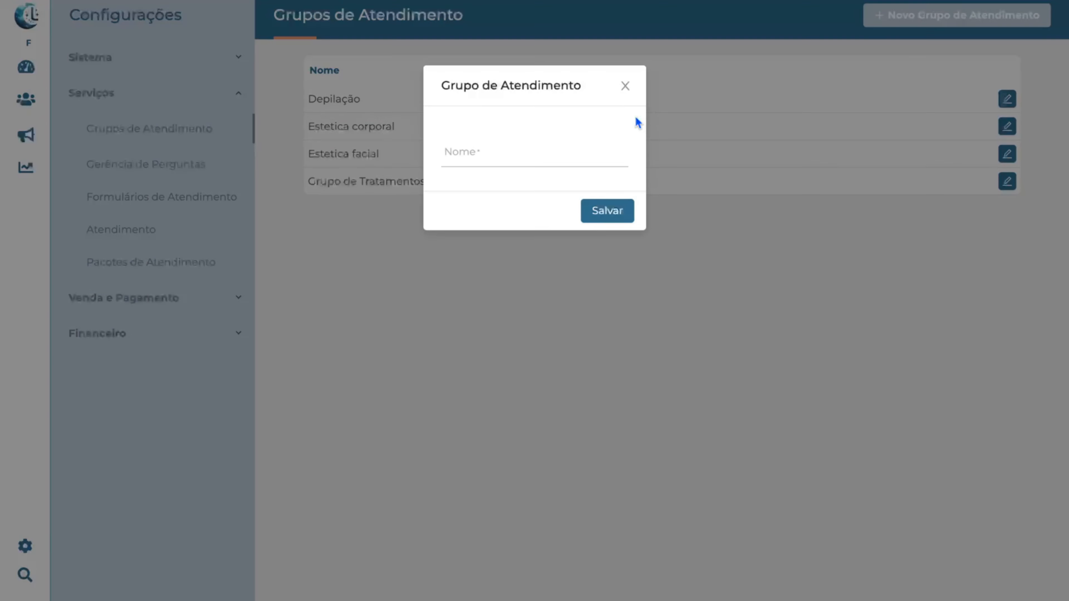
click(559, 152)
text(Tel)
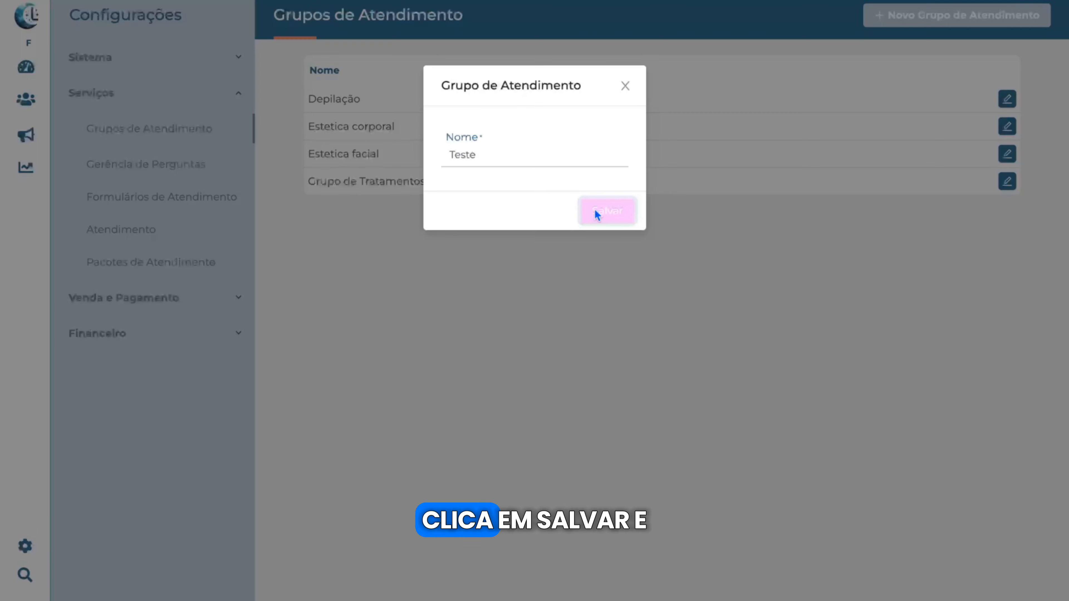
click(596, 212)
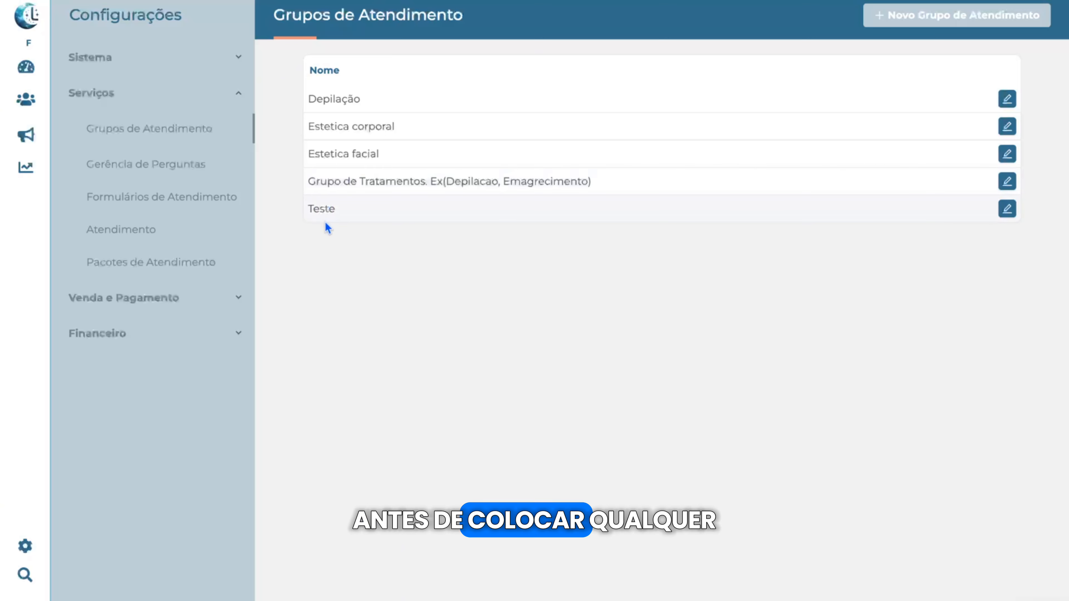
Step: Open Gerência de Perguntas and examine the answer options of the multiple-choice question about skin problems
click(196, 165)
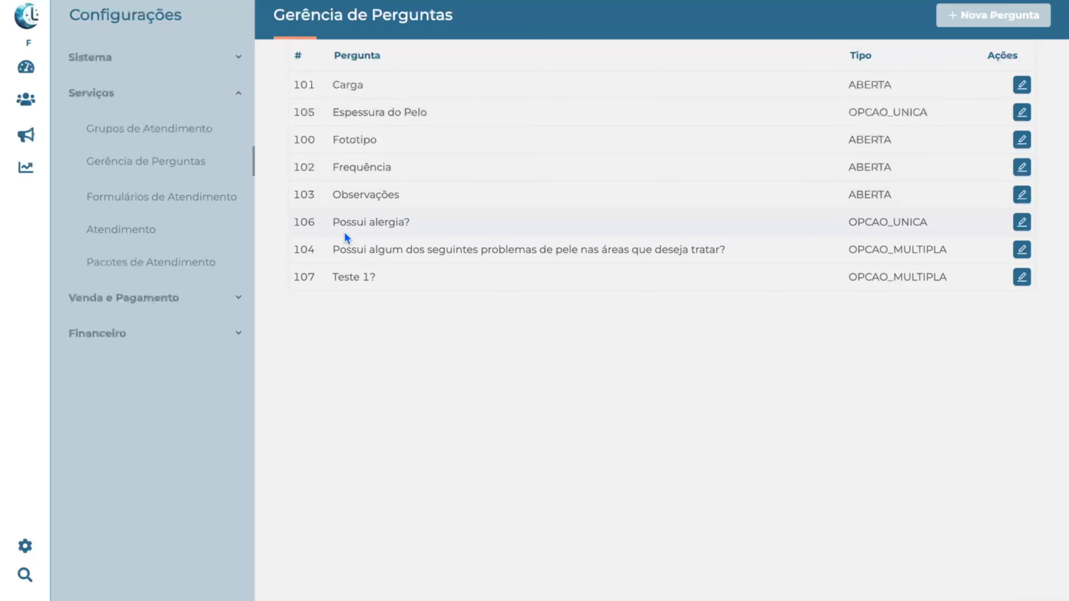
mouse_move(332, 222)
mouse_down()
mouse_move(363, 222)
mouse_move(362, 250)
mouse_move(492, 246)
mouse_up()
drag(563, 247, 703, 241)
click(1022, 249)
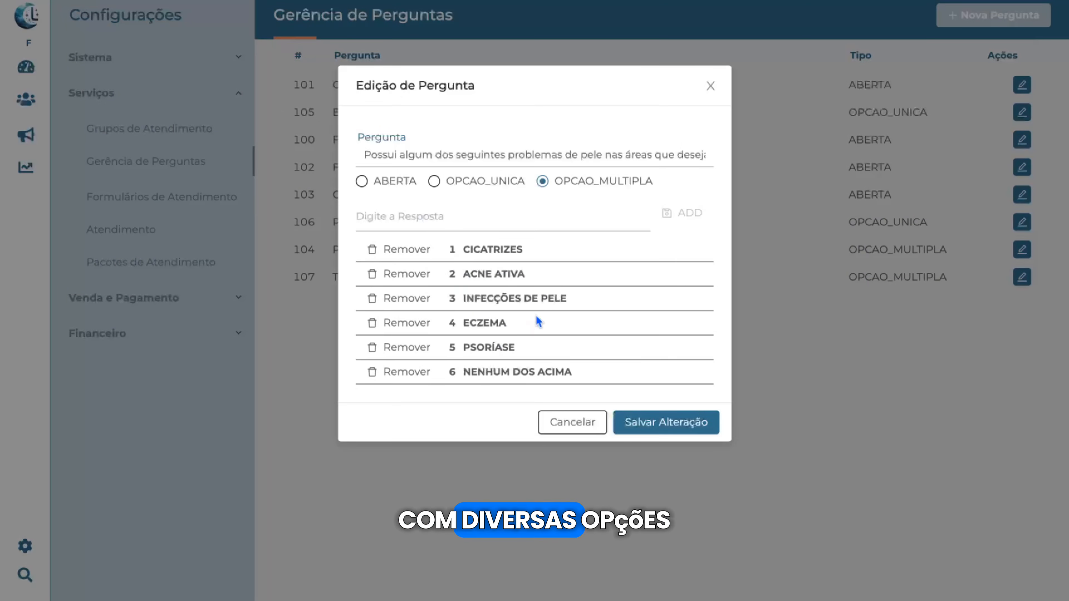
click(710, 86)
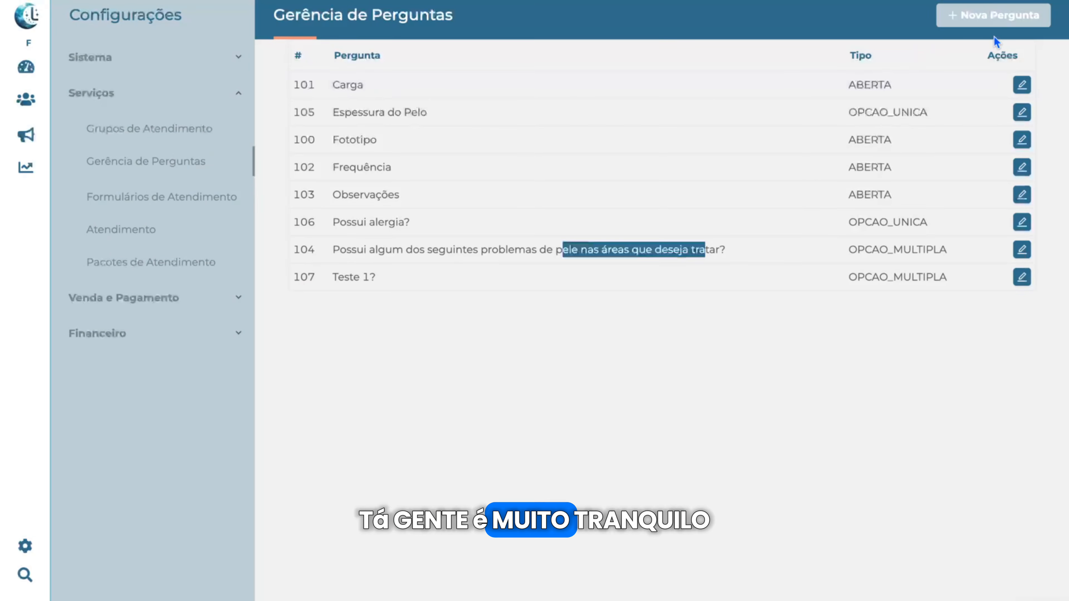
Step: Start a new question with the text "Você possui algum tipo de alergia?"
click(996, 22)
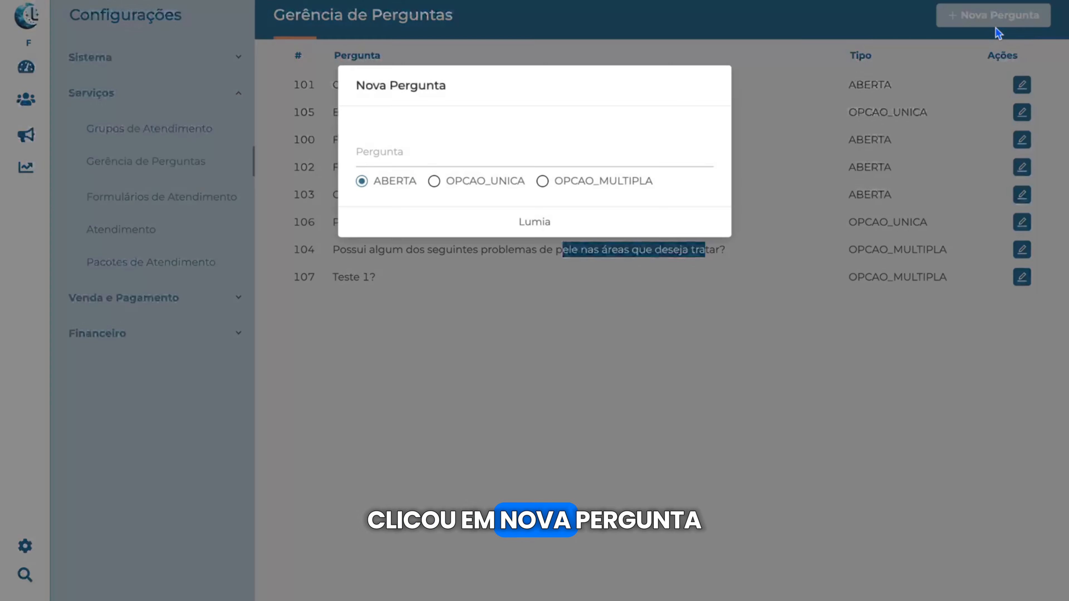
click(499, 153)
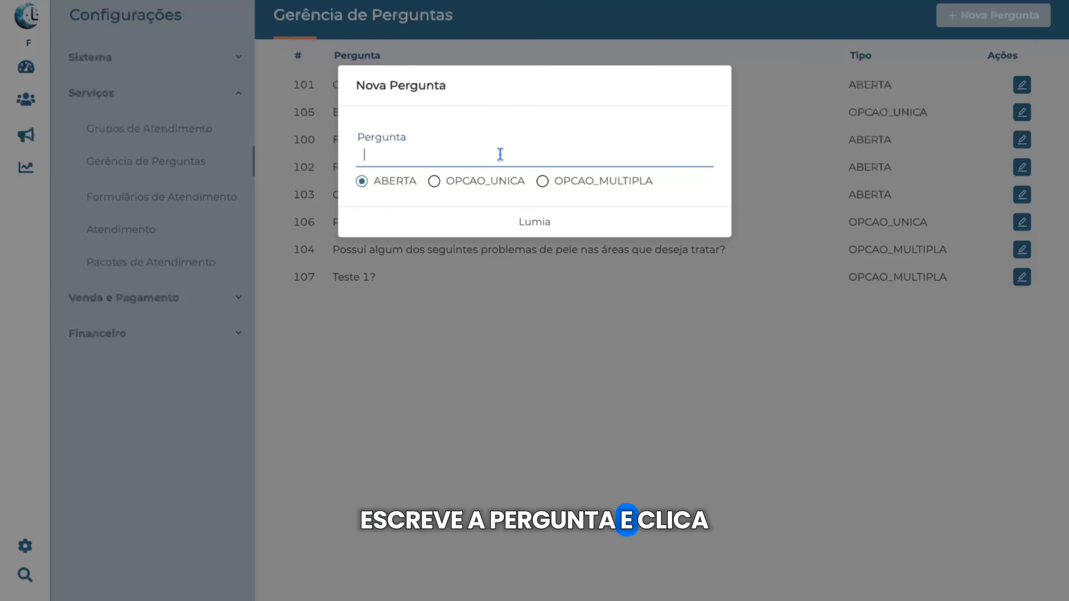
text(Você possui algum tipo de alergia?)
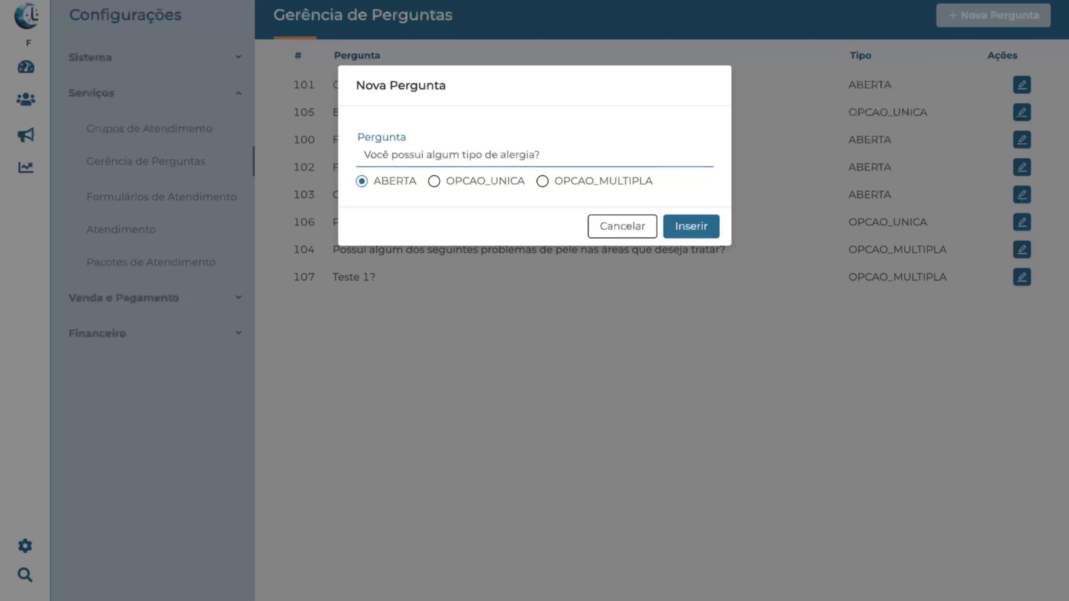
Step: Set the new question's type to OPCAO_UNICA and add the answers Sim and Não
click(434, 181)
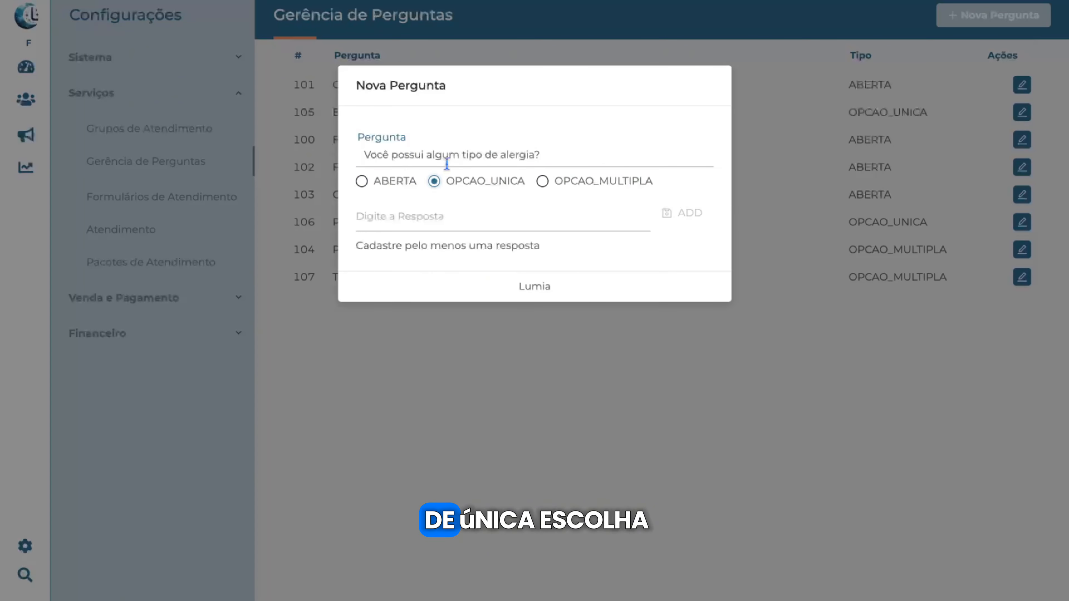
click(480, 220)
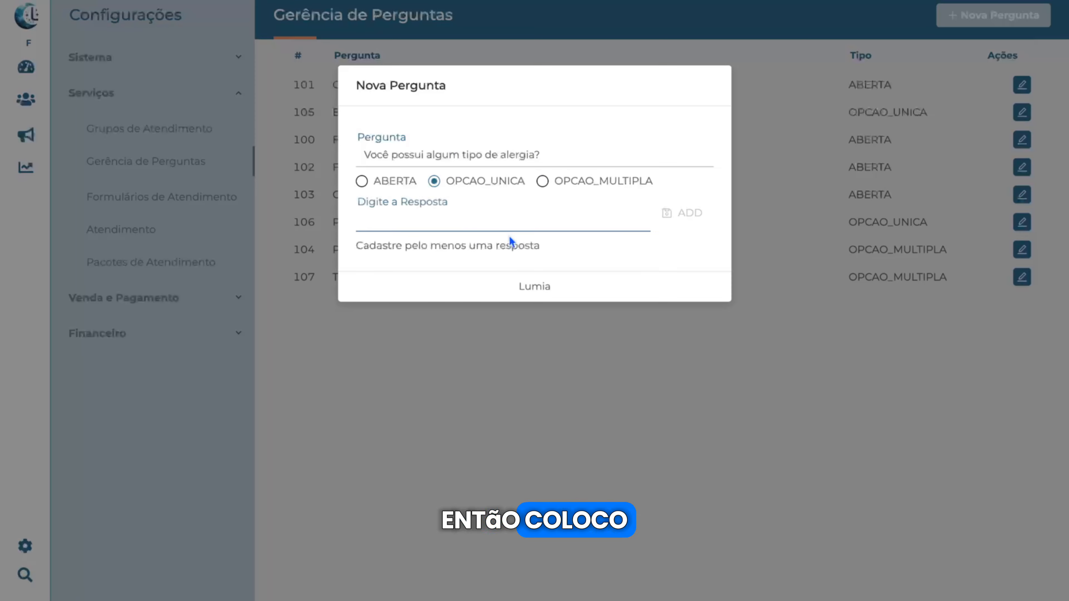
text(Sim)
click(684, 214)
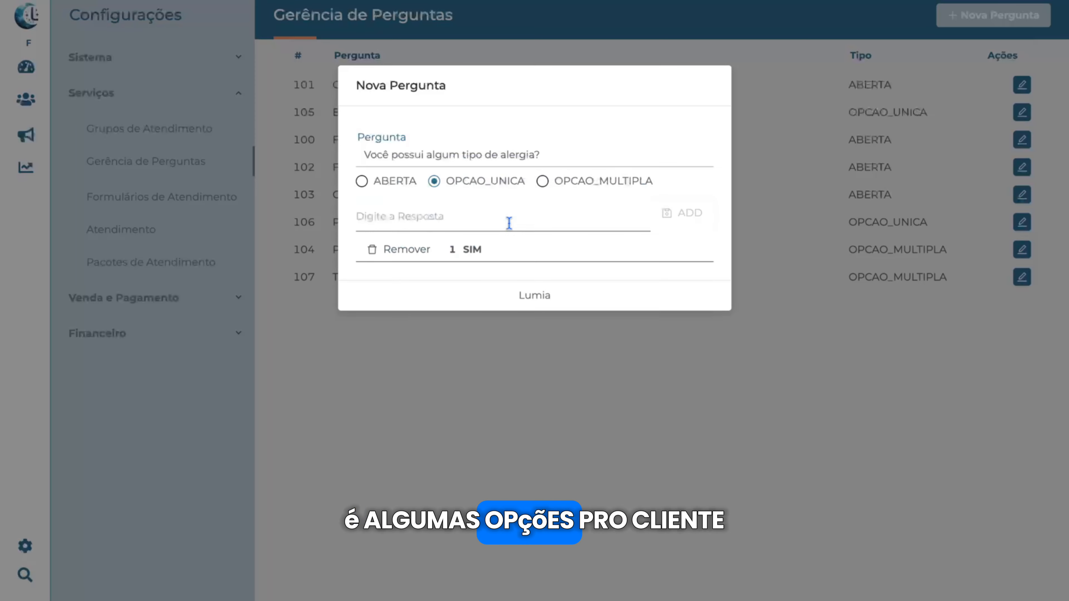
click(509, 221)
text(Não)
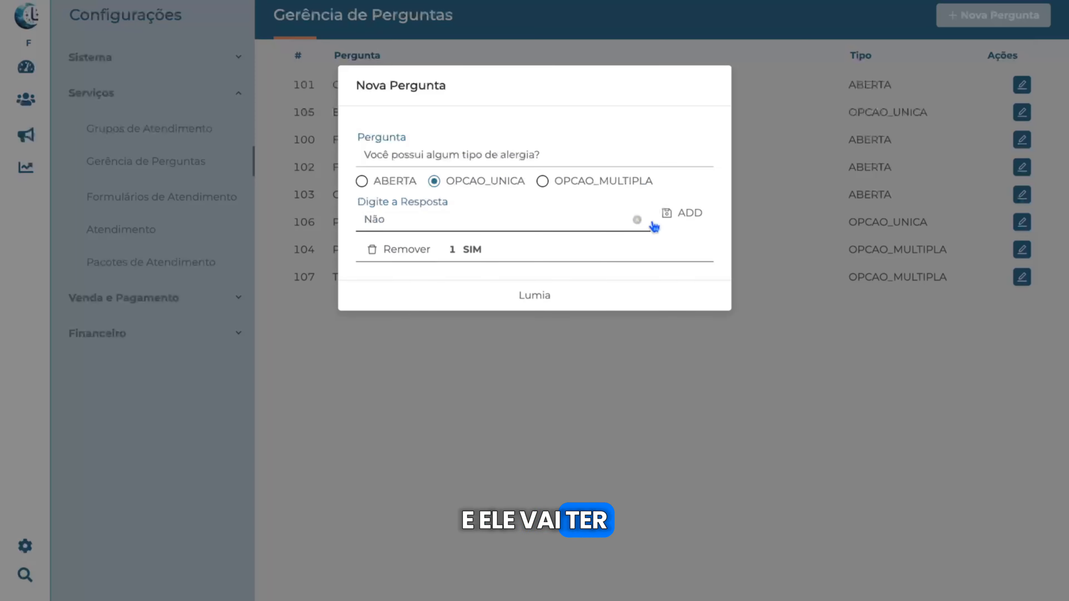
click(685, 215)
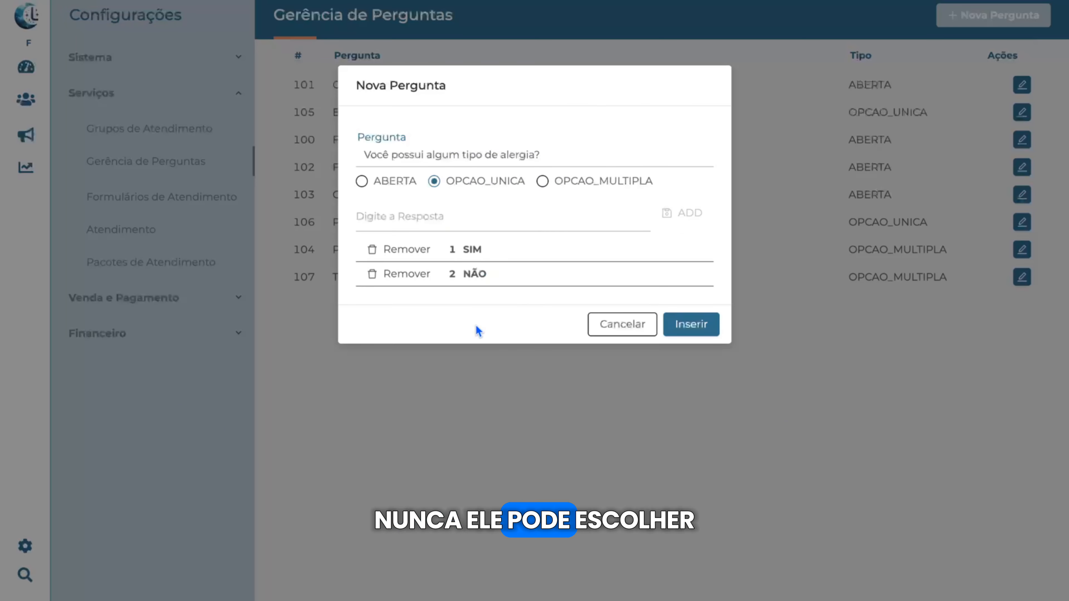
Step: Switch the question to OPCAO_MULTIPLA, replace its answers with Alergia grave, alergia a amendoin and alergia a laser, and insert it
click(555, 182)
click(544, 211)
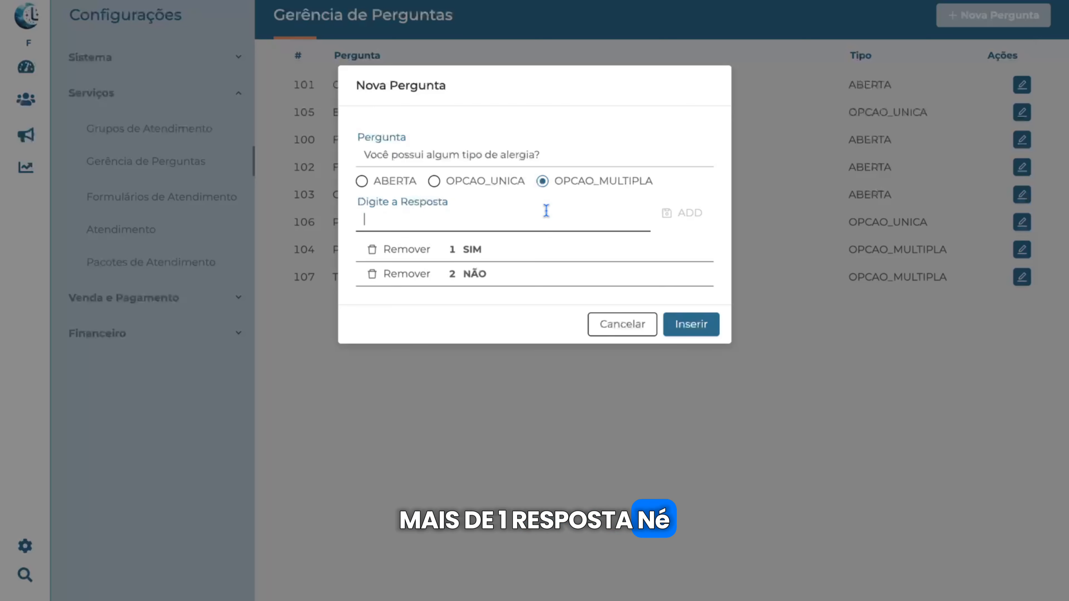
click(399, 250)
click(400, 252)
click(412, 218)
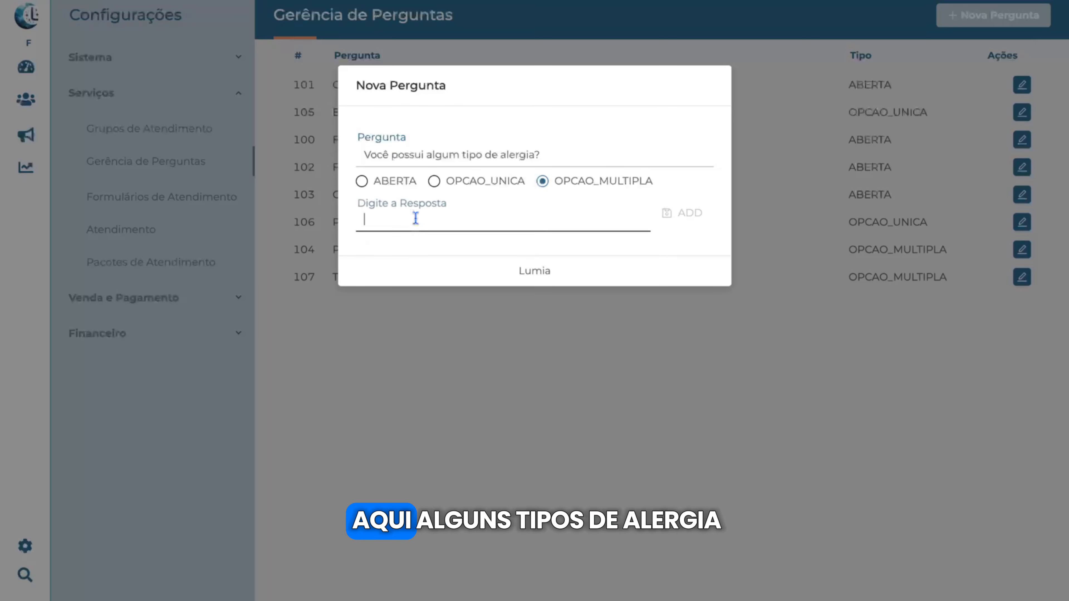
text(Al)
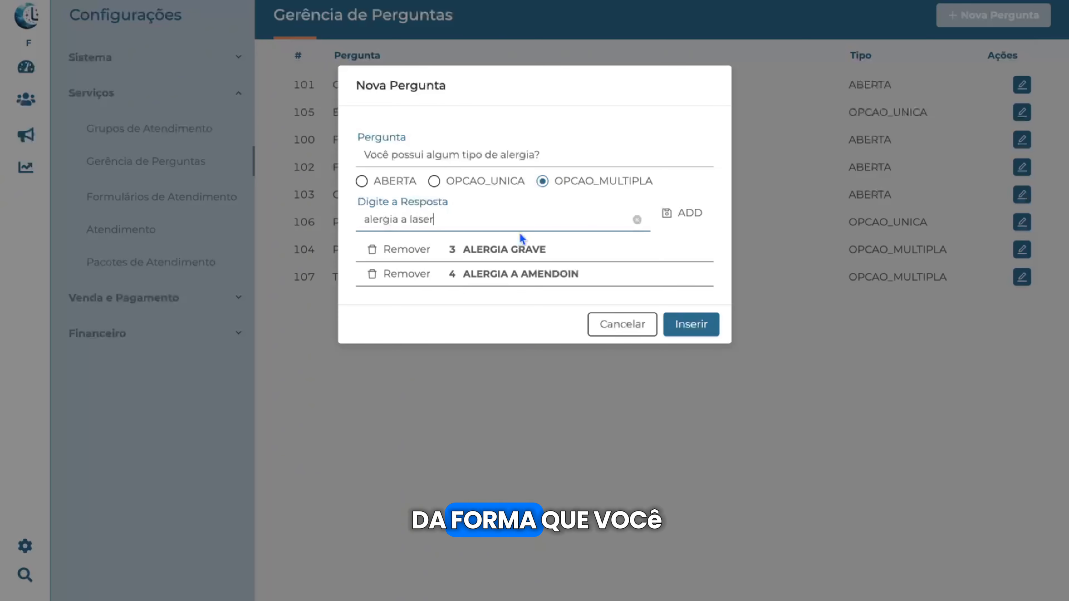
click(688, 221)
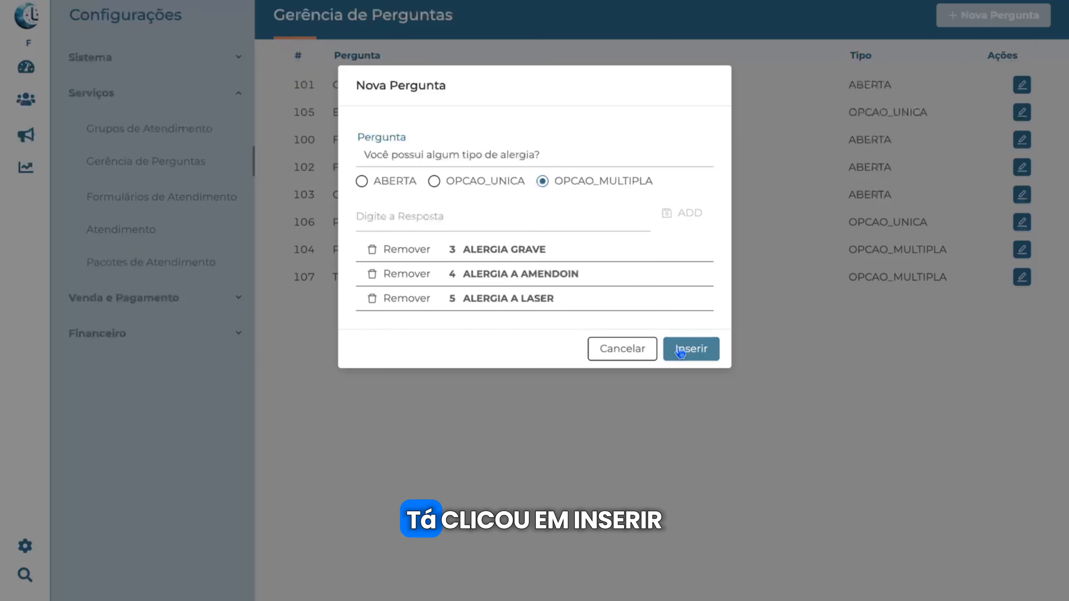
click(690, 347)
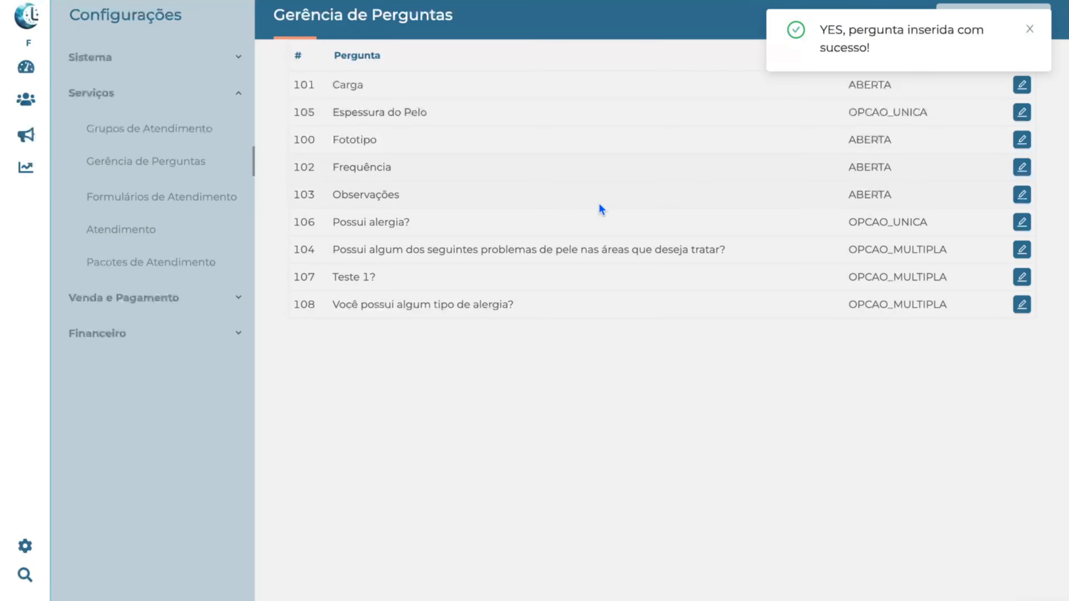
drag(337, 304, 539, 306)
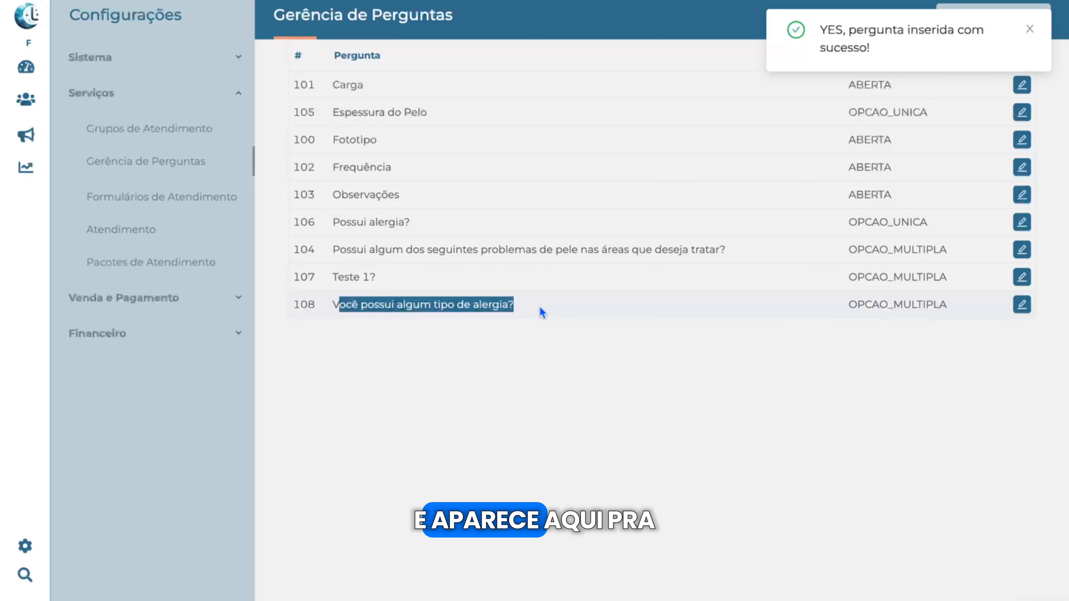
click(534, 342)
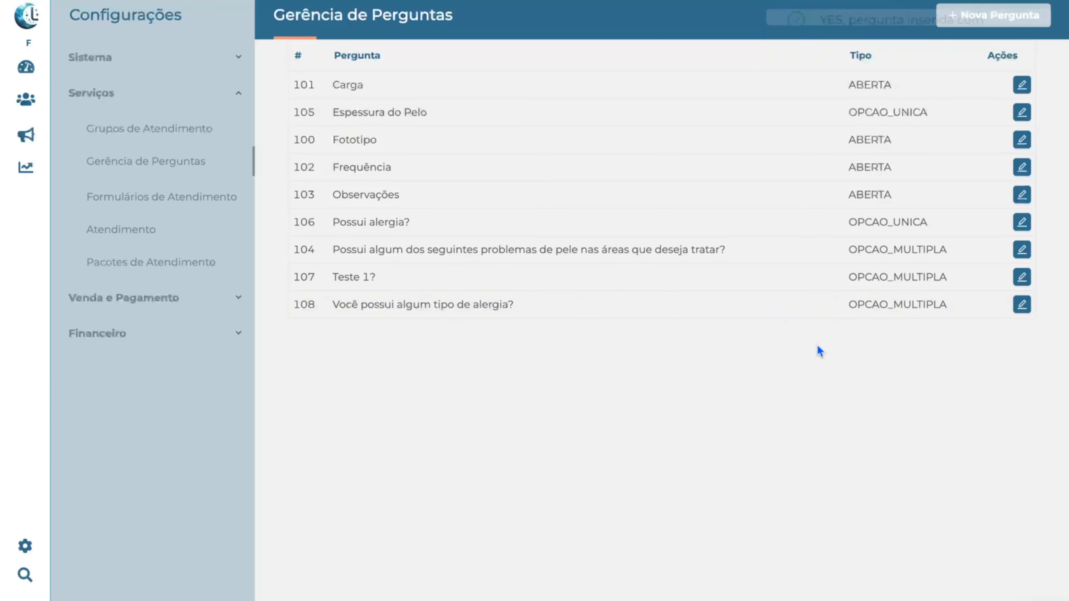
Step: Edit the "Você possui algum tipo de alergia?" question, replacing its three answers with Sim as OPCAO_UNICA, and save
click(1022, 307)
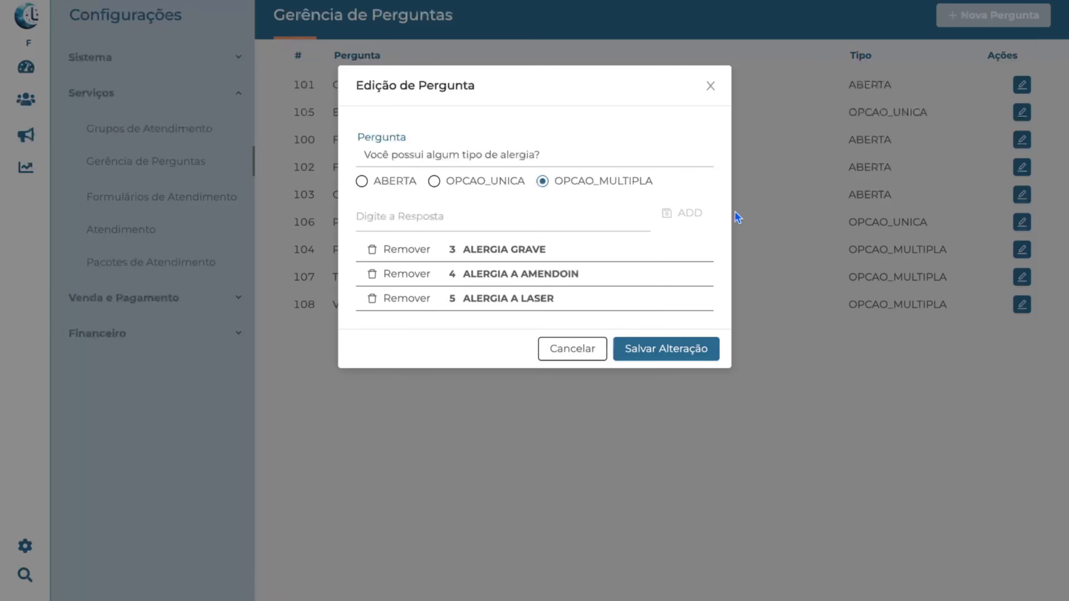
click(405, 253)
click(405, 253)
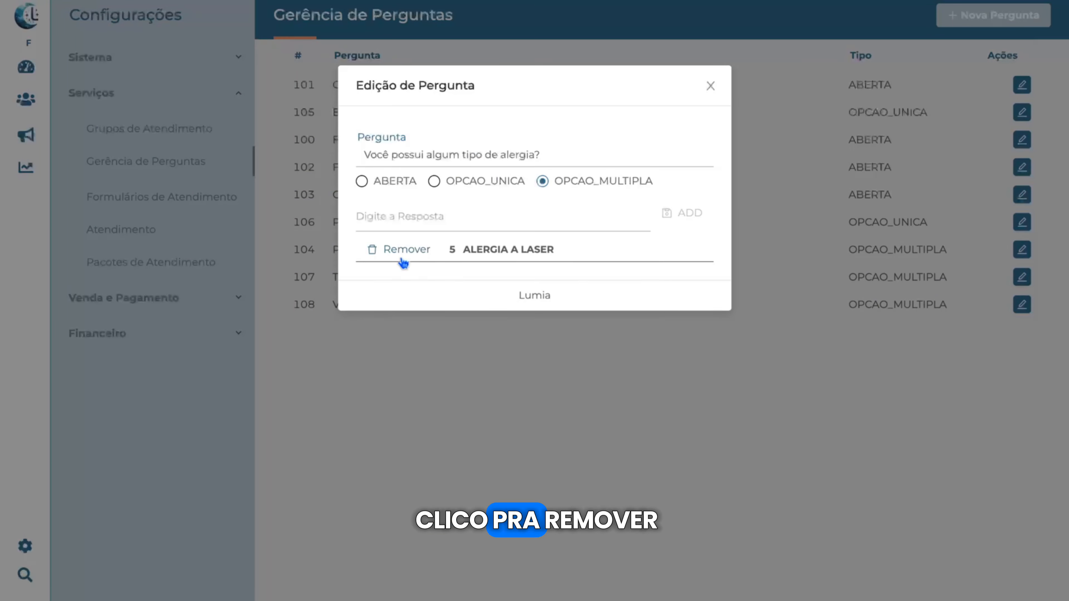
click(404, 253)
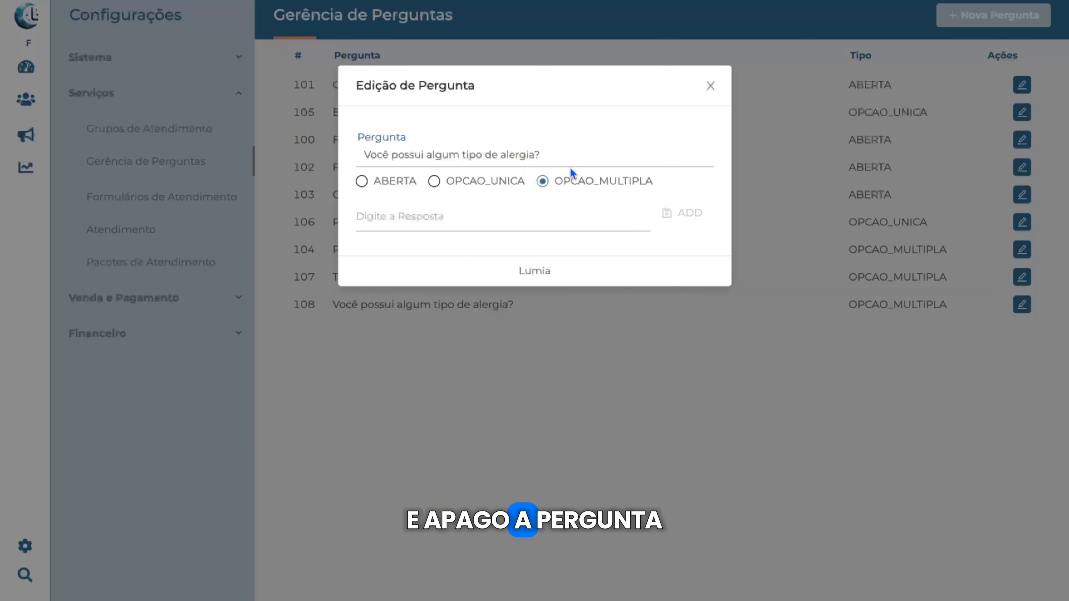
click(434, 181)
click(425, 220)
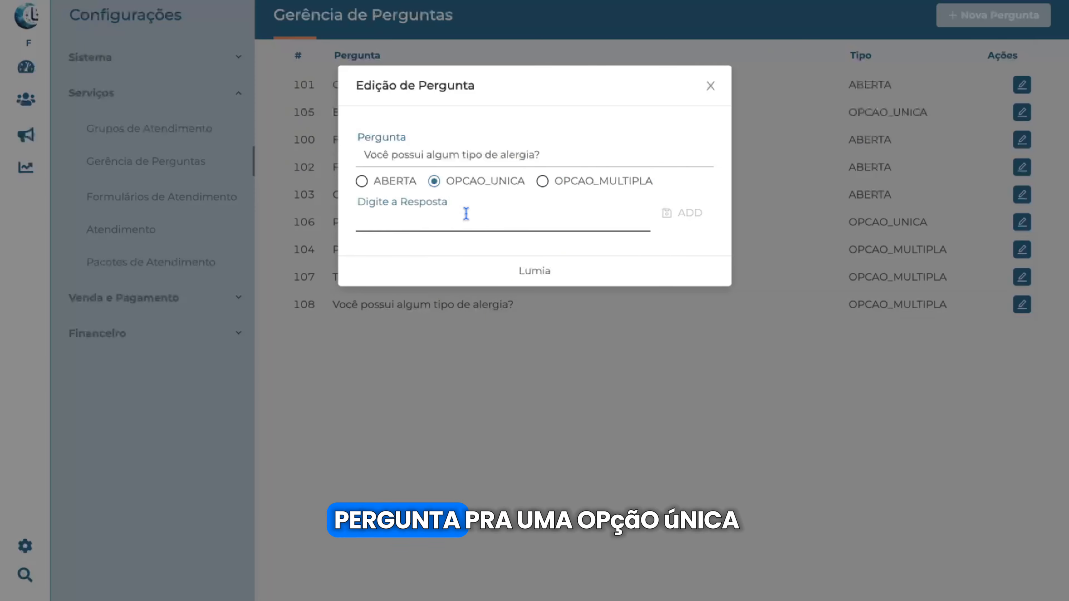
text(Sim)
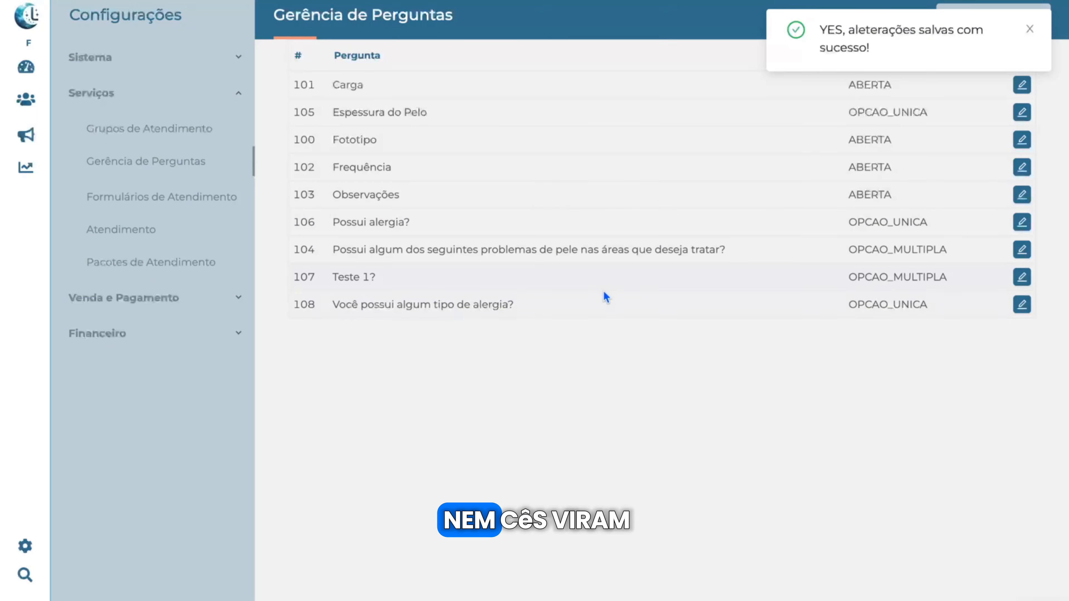
Step: Change the type of the "Você possui algum tipo de alergia?" question to ABERTA and save the change
drag(838, 312, 872, 310)
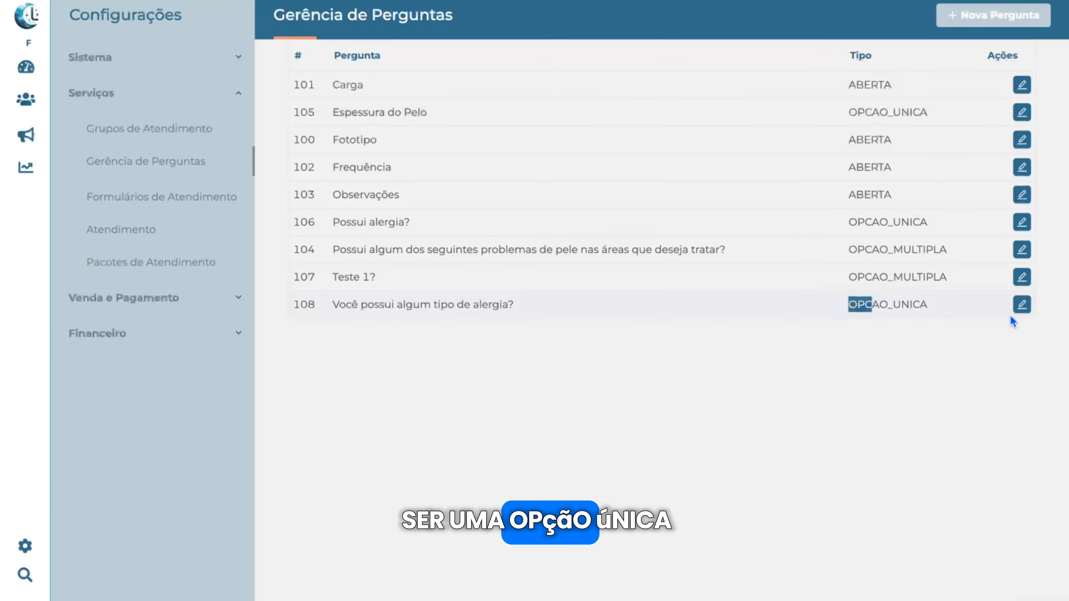
click(1021, 305)
click(384, 189)
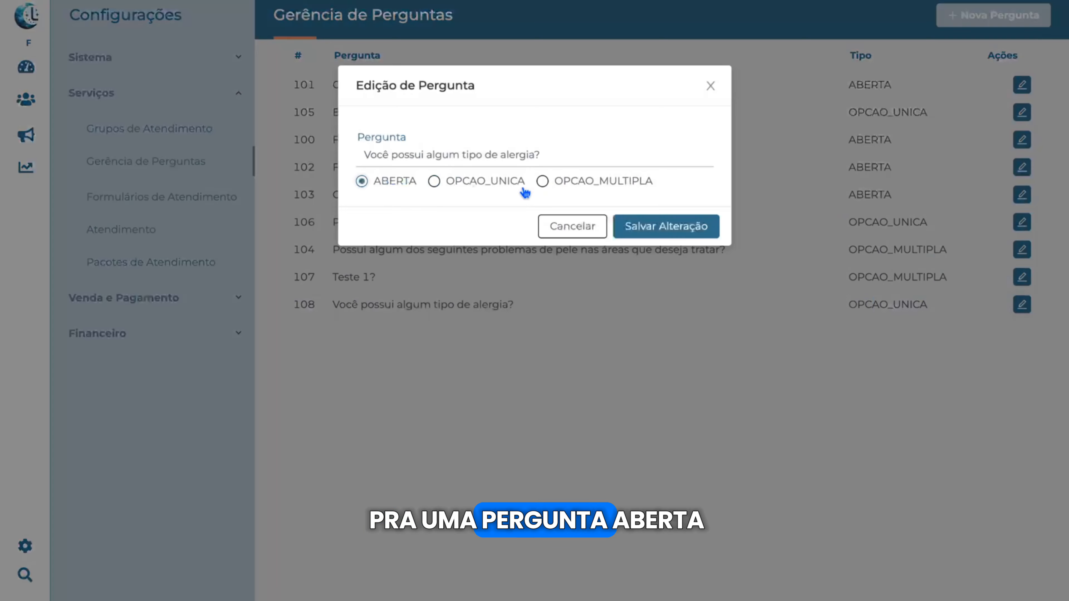
click(666, 325)
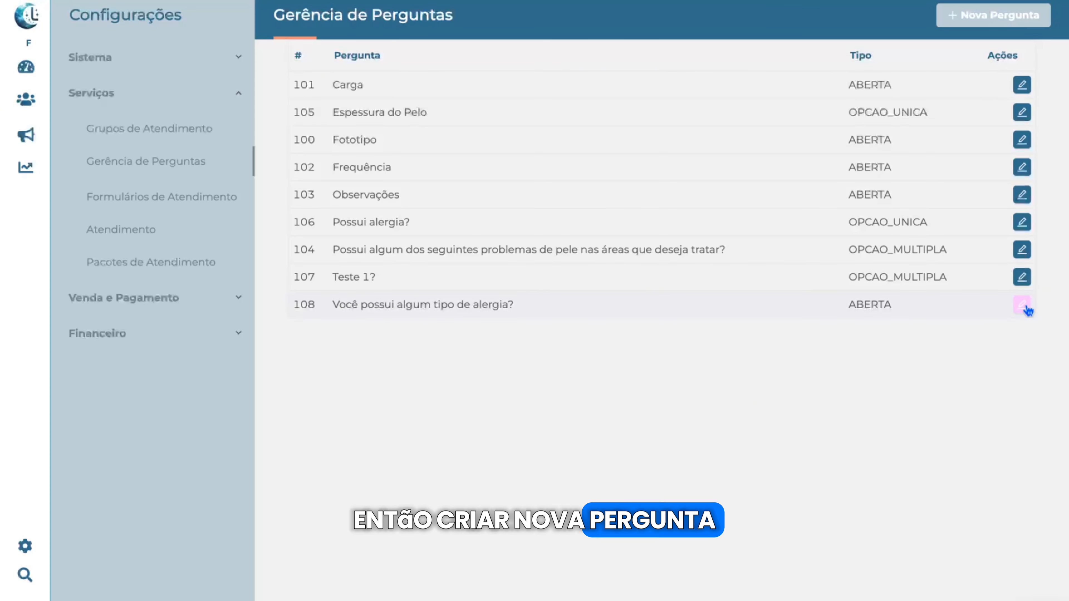
click(998, 25)
click(539, 159)
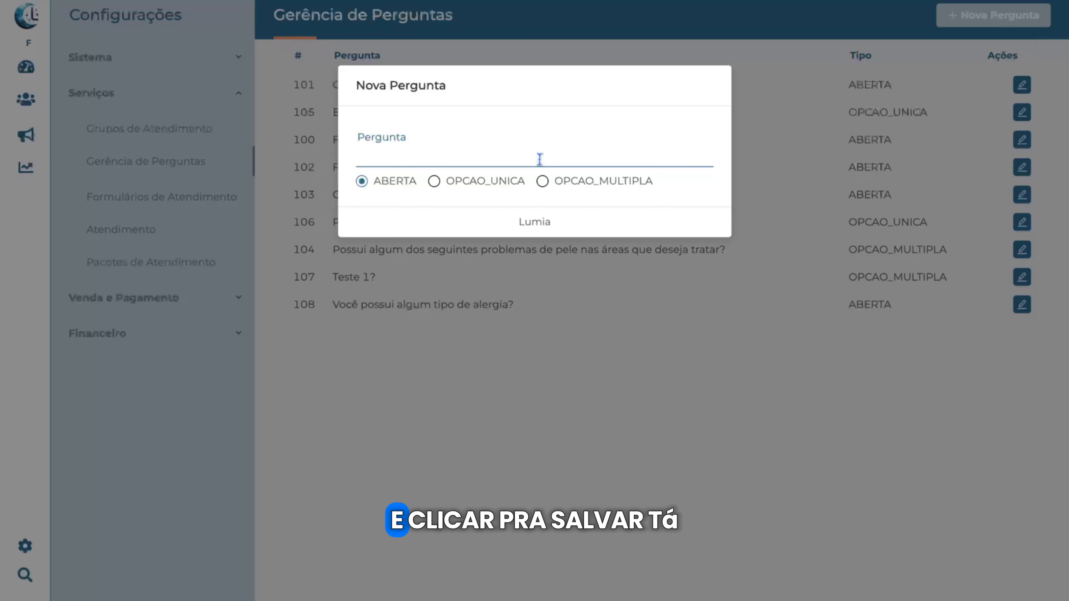
click(610, 253)
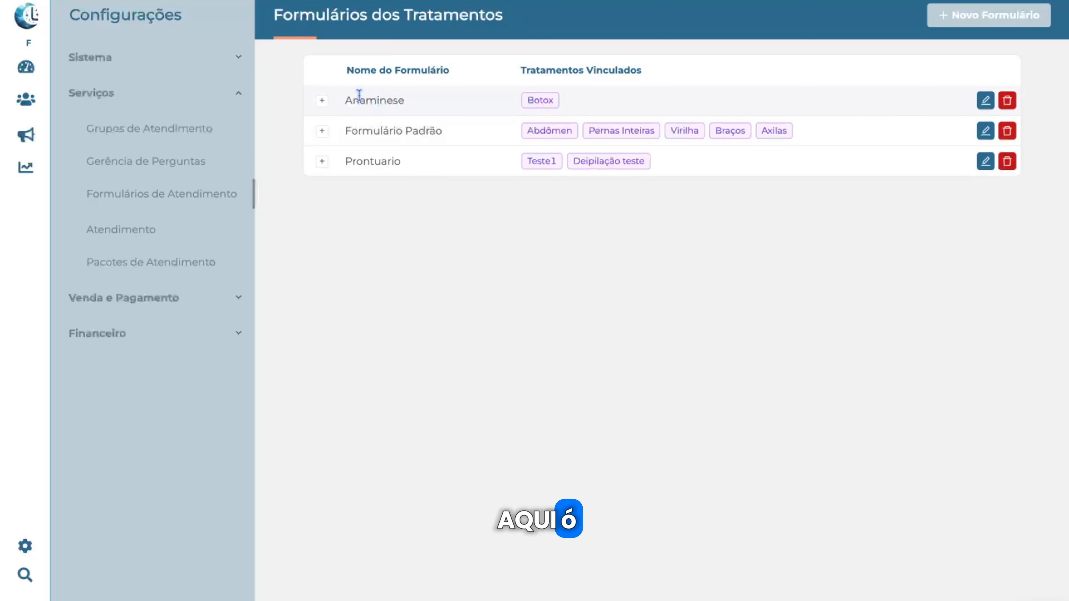
Step: Add the question "Você possui algum tipo de alergia?" to the Anaminese treatment form and save it
drag(341, 97, 406, 99)
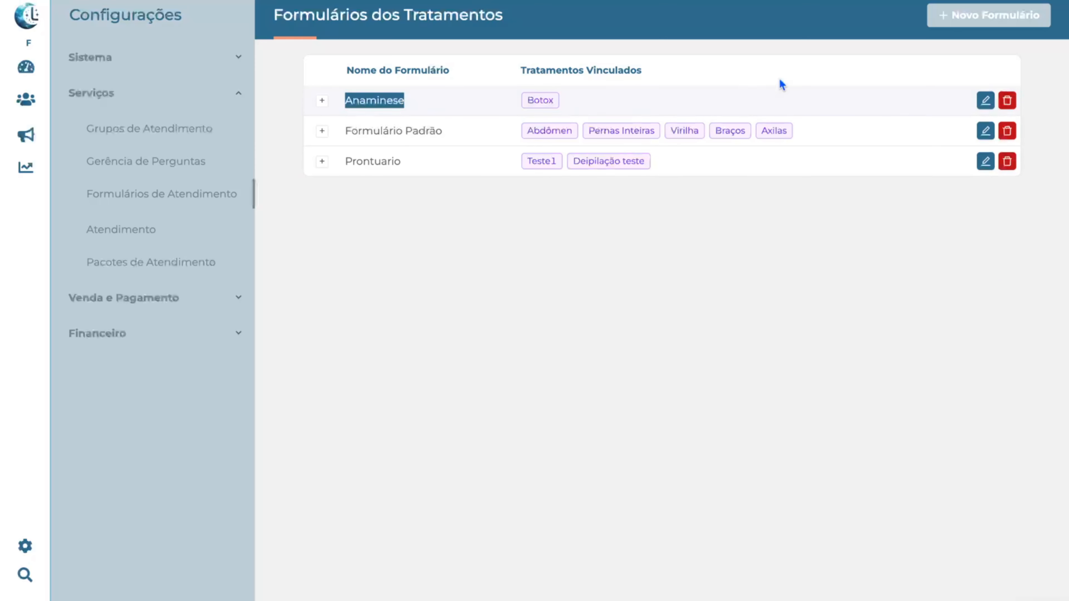
click(985, 100)
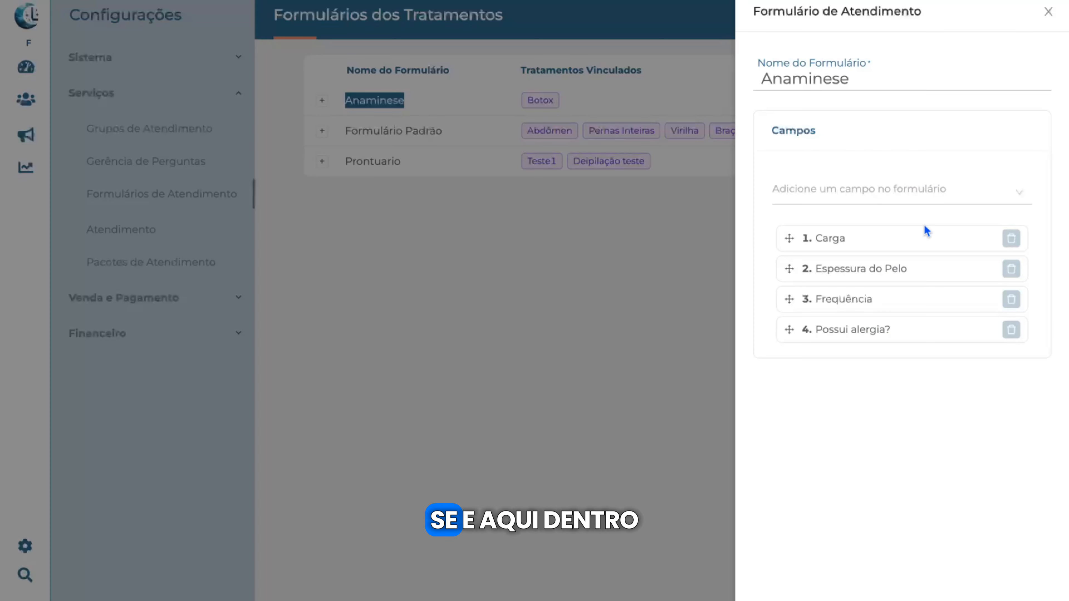
click(871, 190)
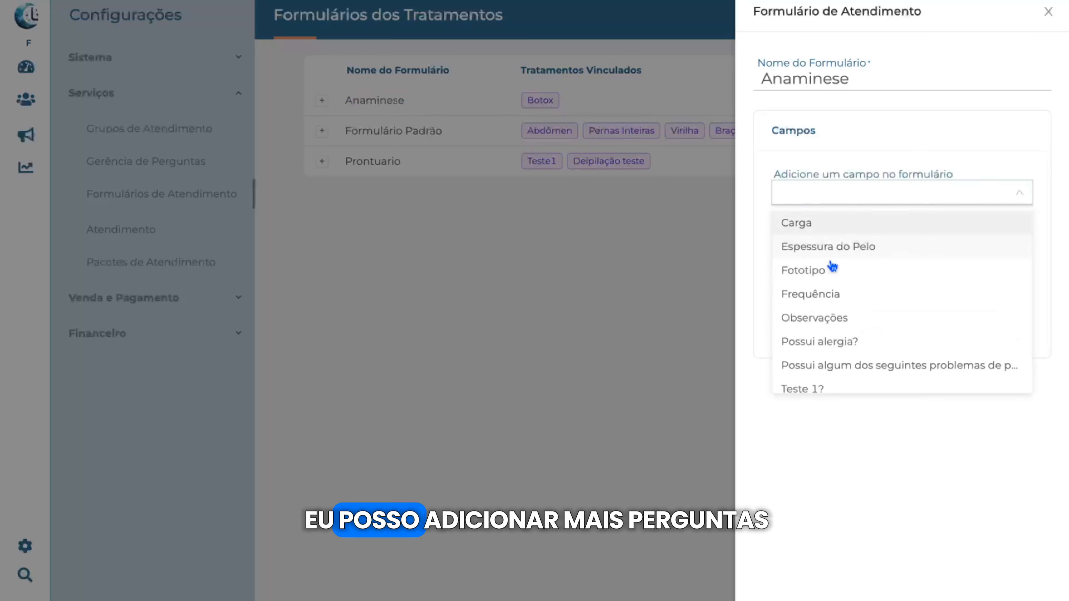
scroll(852, 296, down, 1)
scroll(859, 219, up, 1)
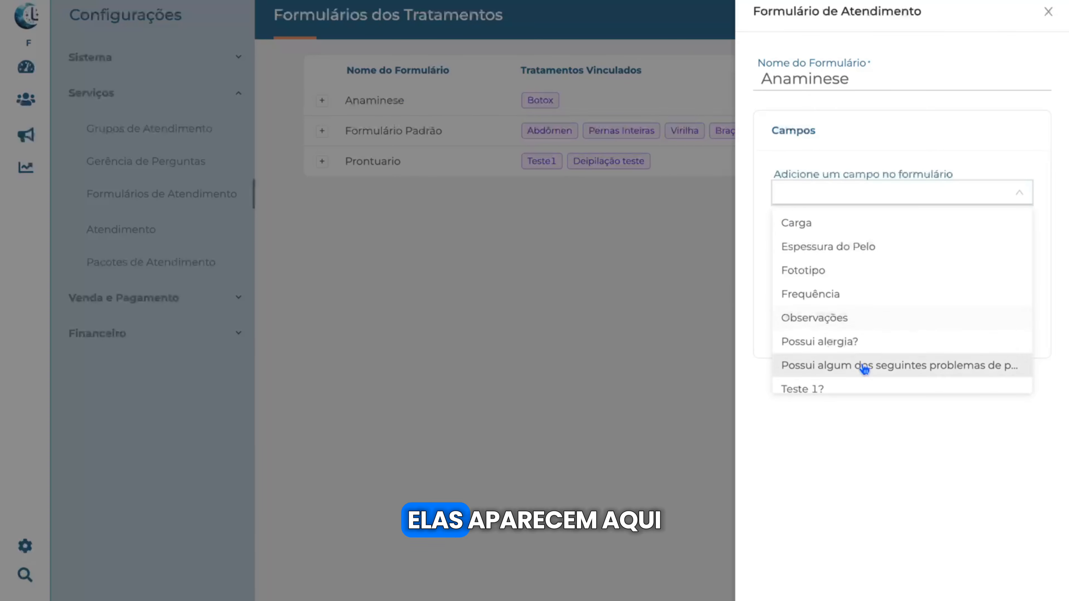
scroll(863, 371, down, 1)
scroll(863, 369, up, 1)
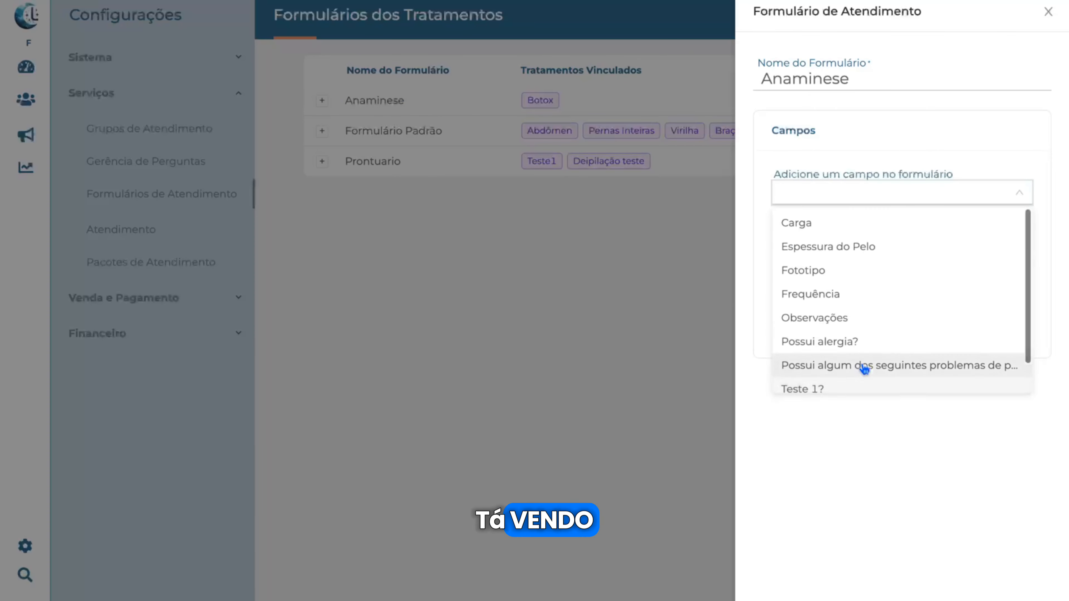
scroll(854, 364, down, 1)
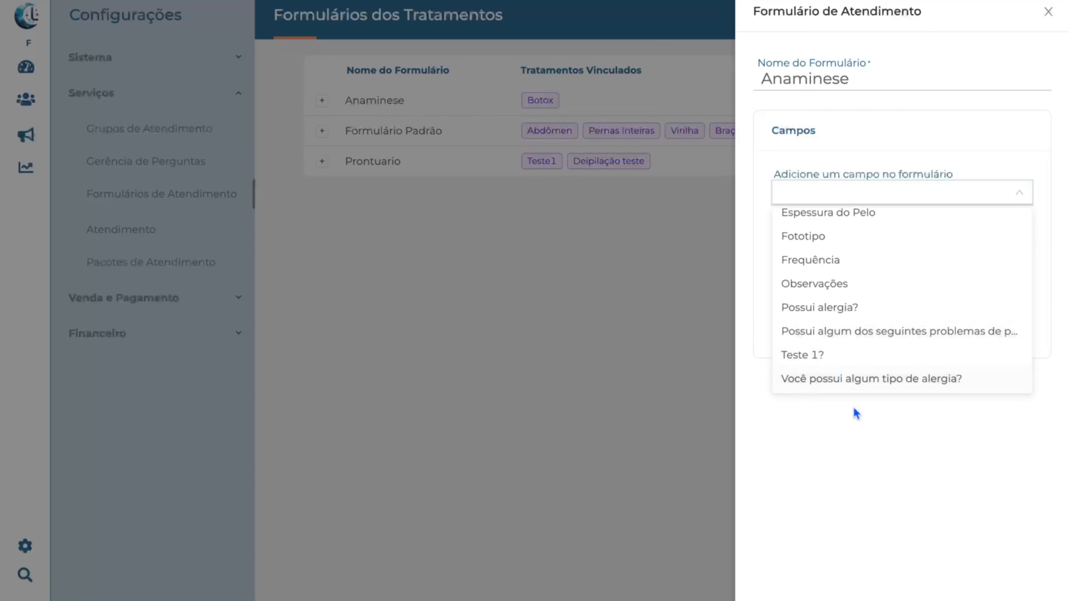
click(851, 382)
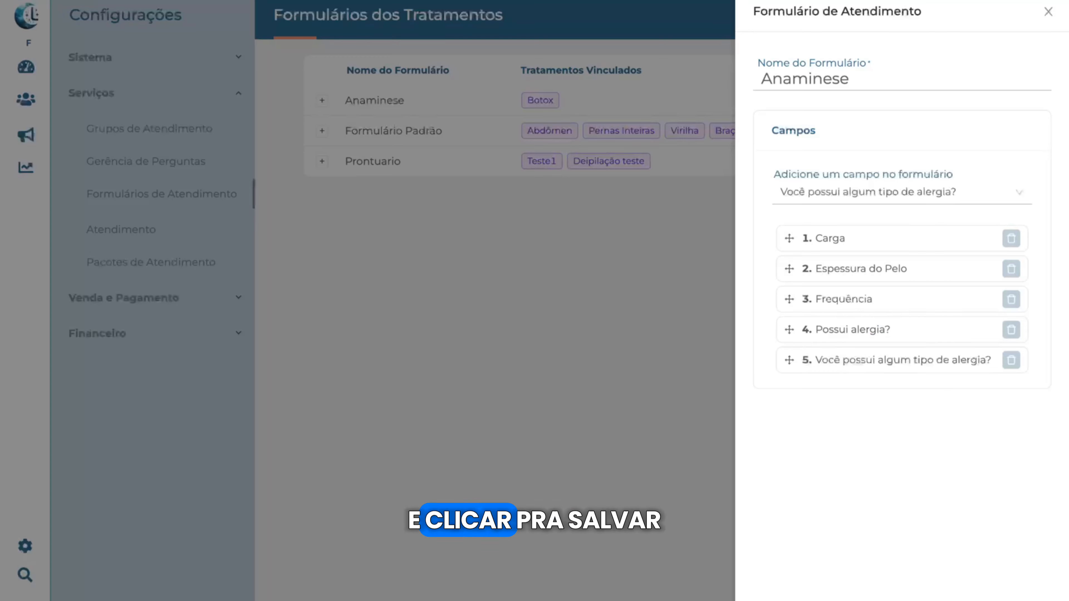
click(1019, 599)
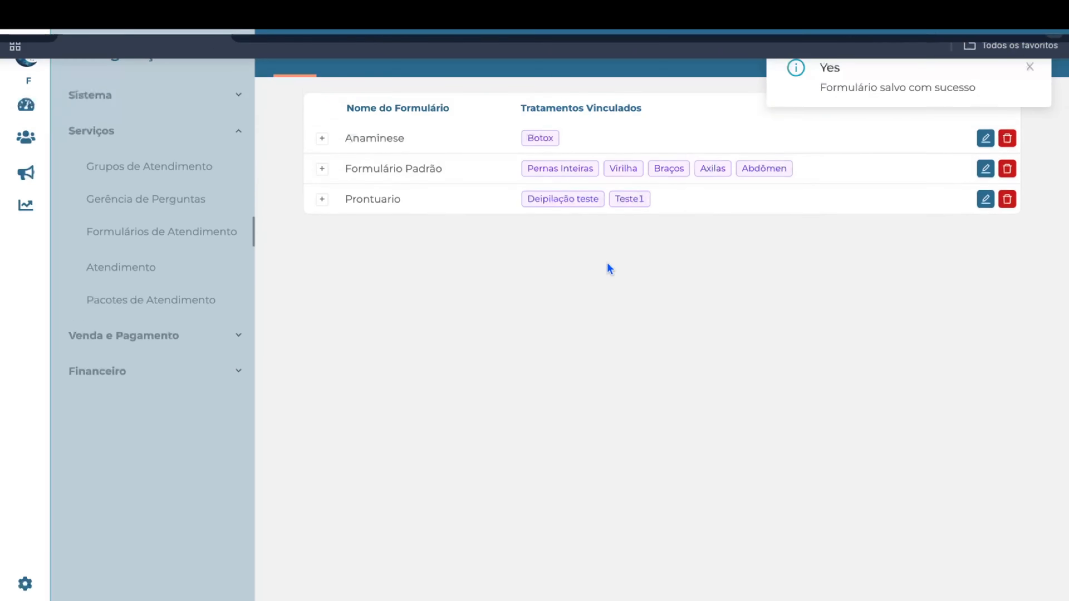
drag(352, 100, 830, 114)
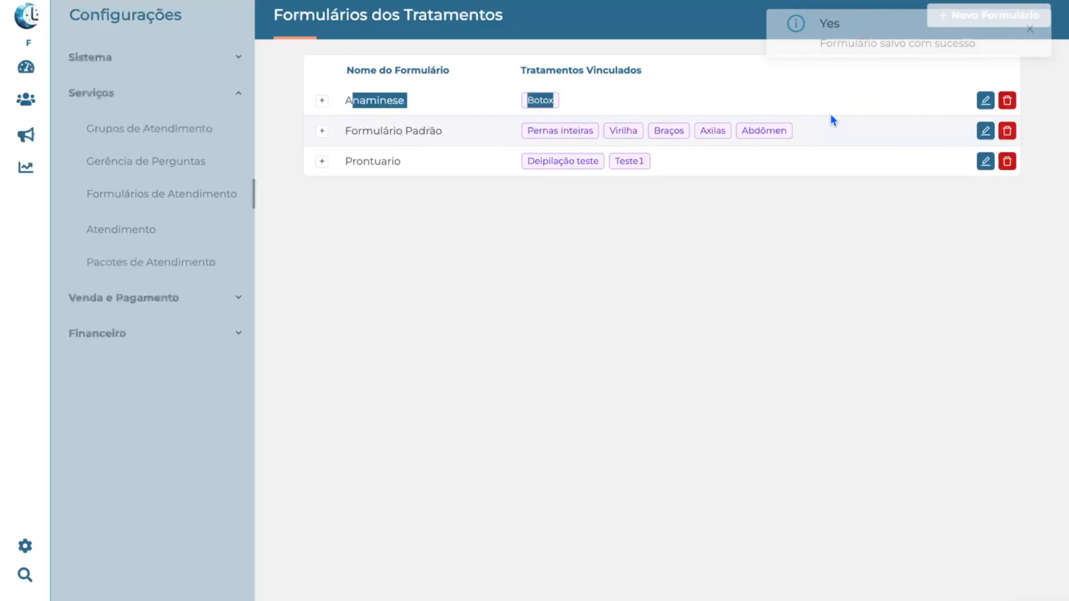
click(748, 101)
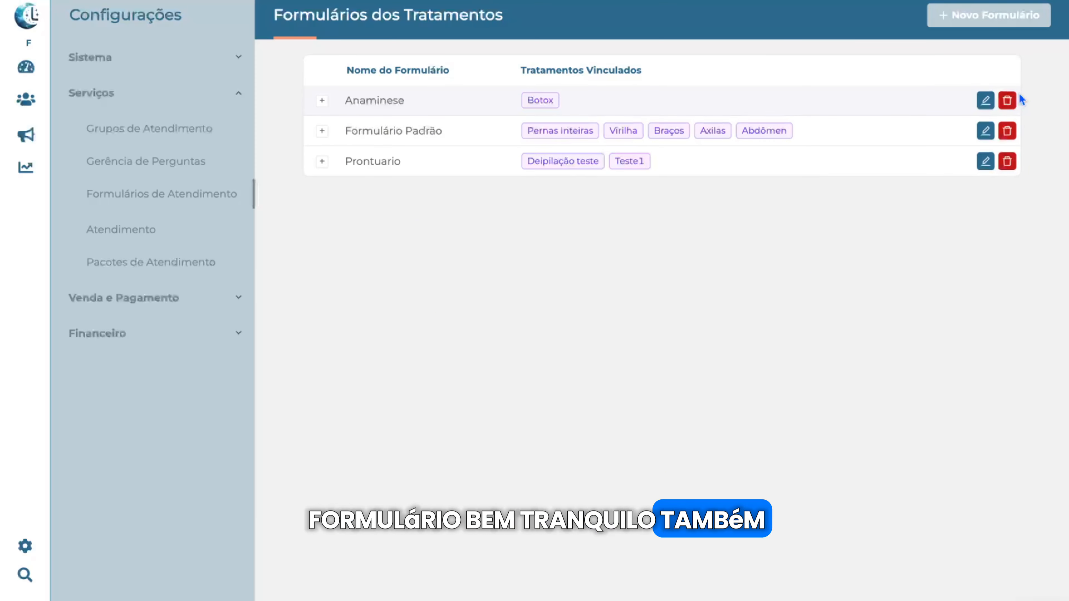
Step: Start a new treatment form named Teste and add the question "Teste 1?" as its first field
click(1010, 19)
click(938, 68)
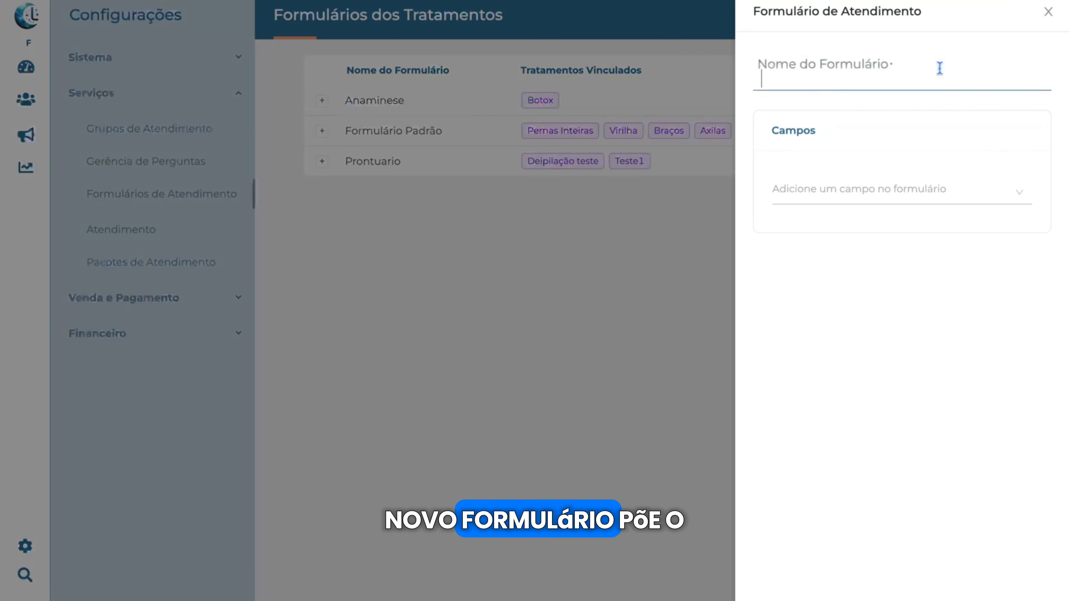
text(Teste)
click(901, 191)
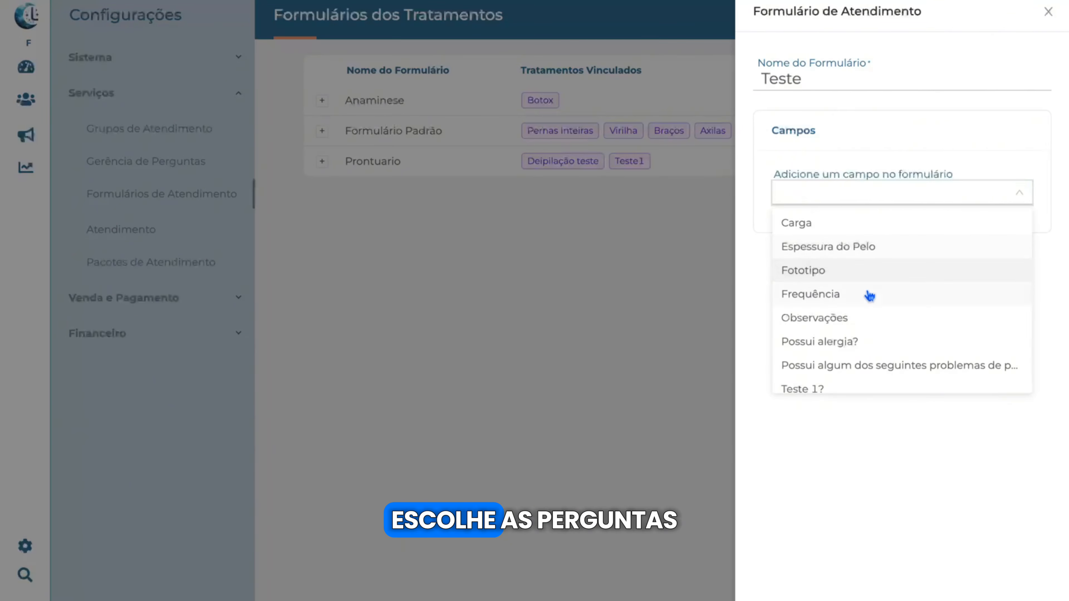
scroll(866, 294, down, 1)
click(839, 365)
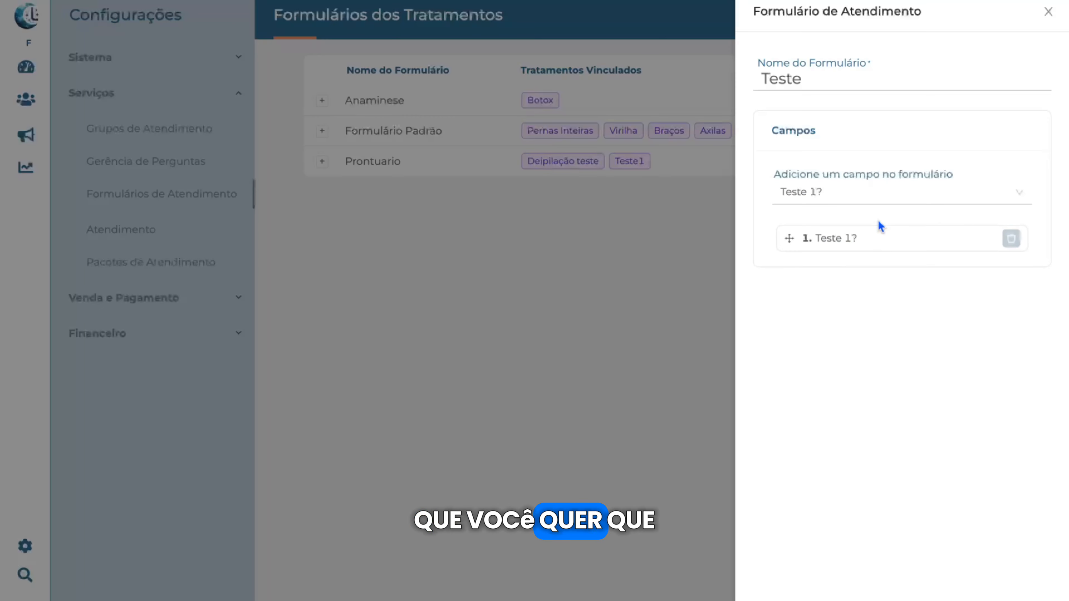
Step: Add the fields Espessura do Pelo, Fototipo and "Possui alergia?" to the Teste form and save it
click(880, 197)
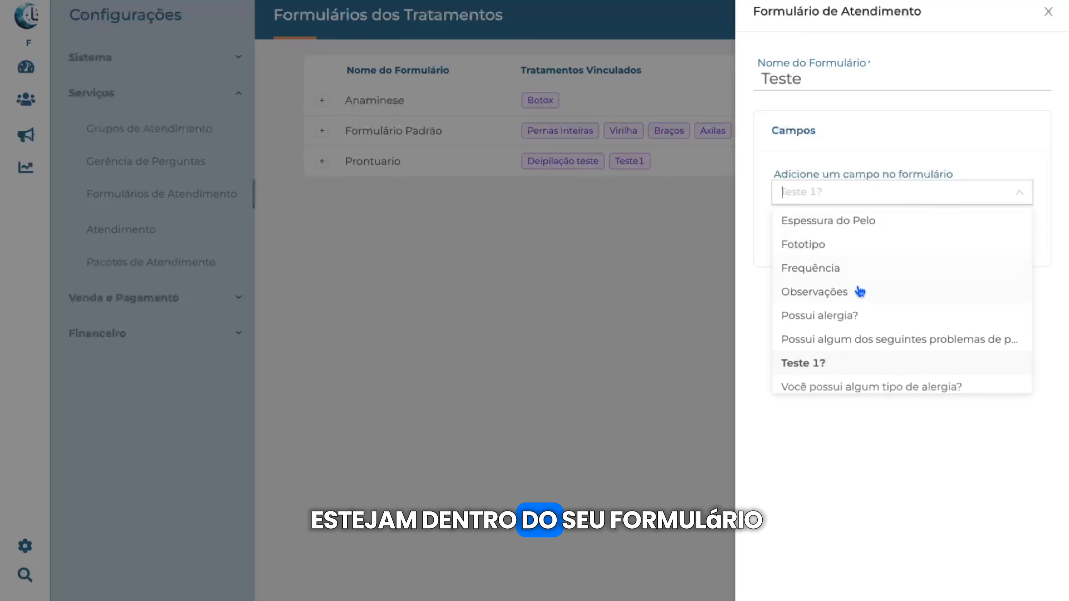
click(865, 231)
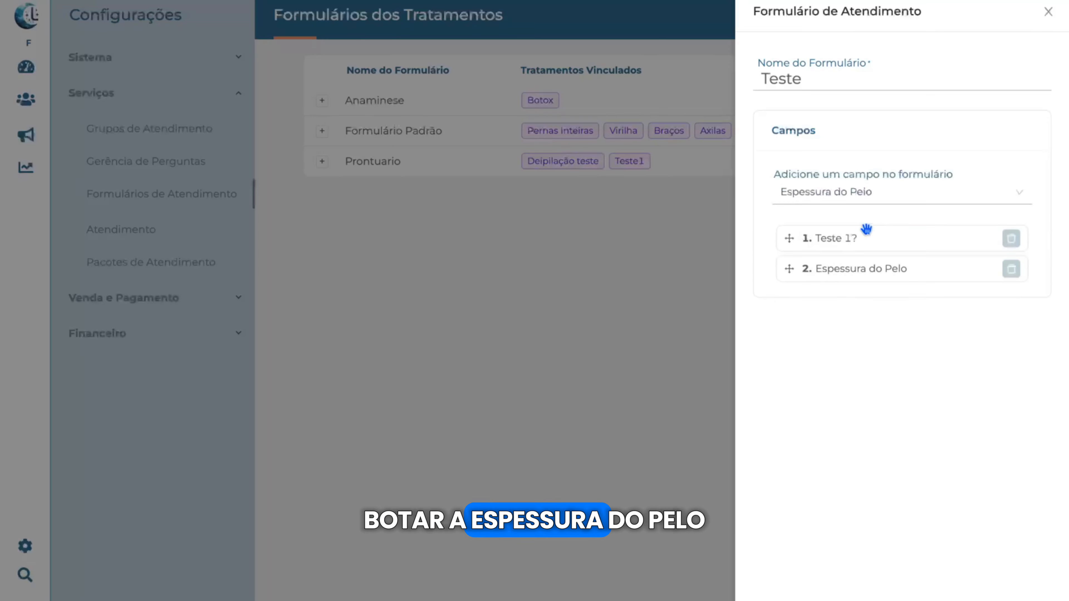
click(900, 200)
click(888, 243)
click(923, 198)
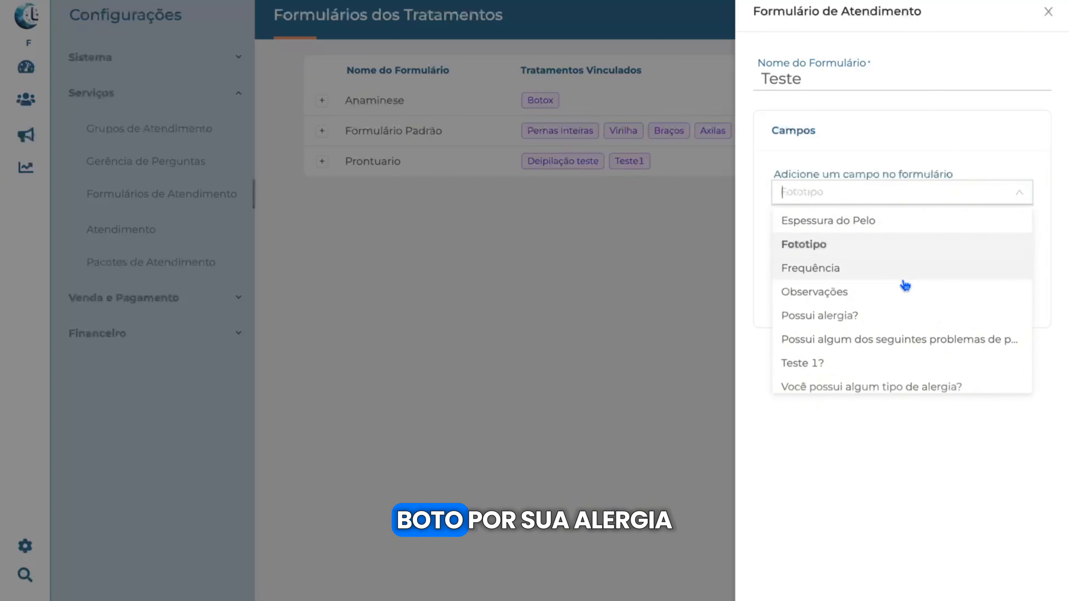
click(884, 316)
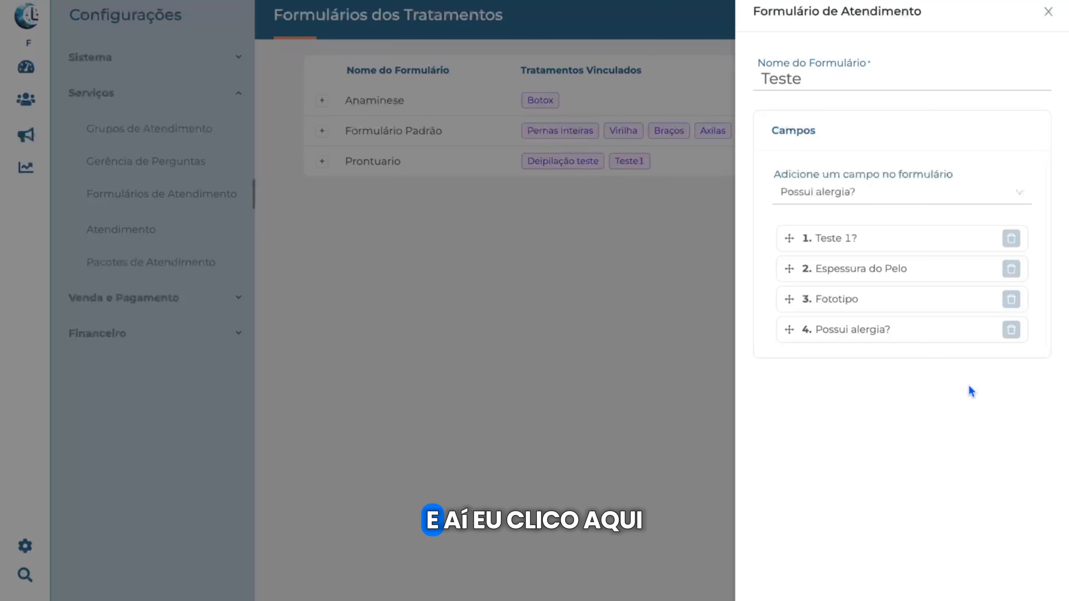
click(1001, 598)
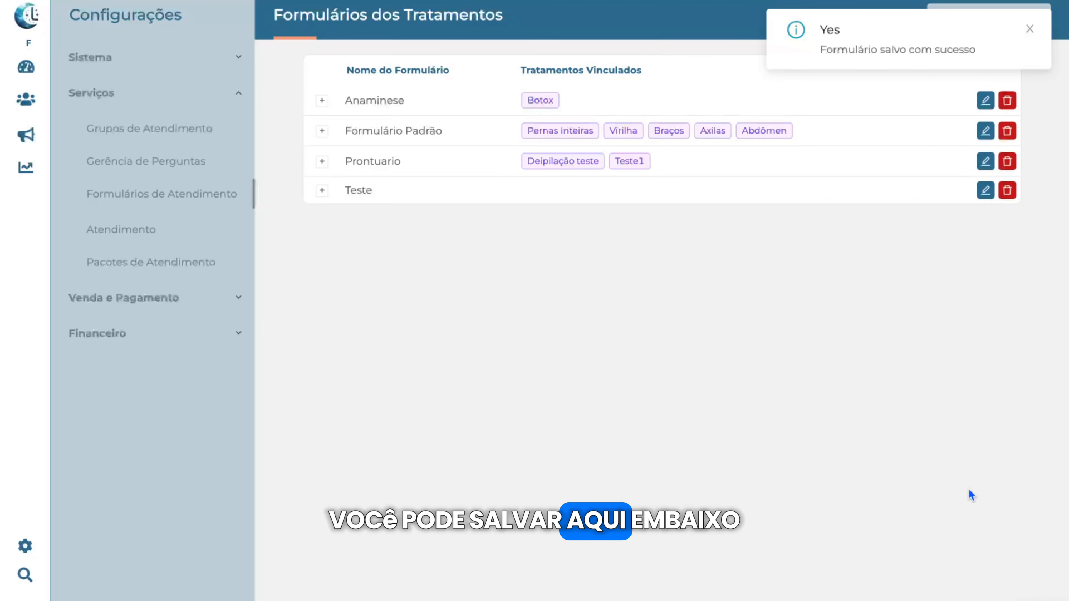
drag(379, 198, 322, 191)
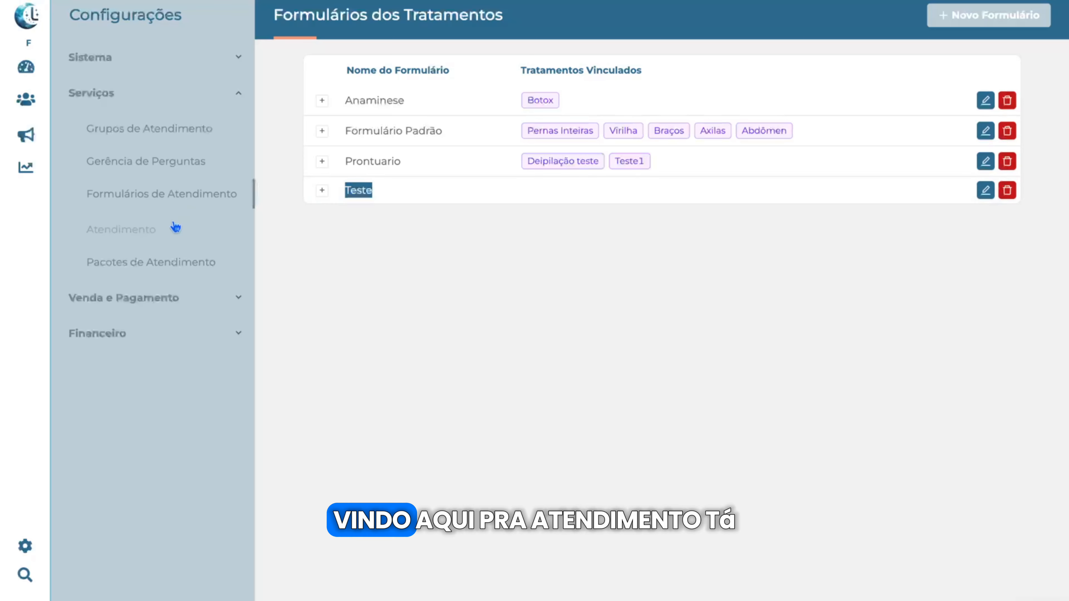
Step: Open the list of services (Atendimento) and review the Abdômen entry's group and evolution form
click(174, 226)
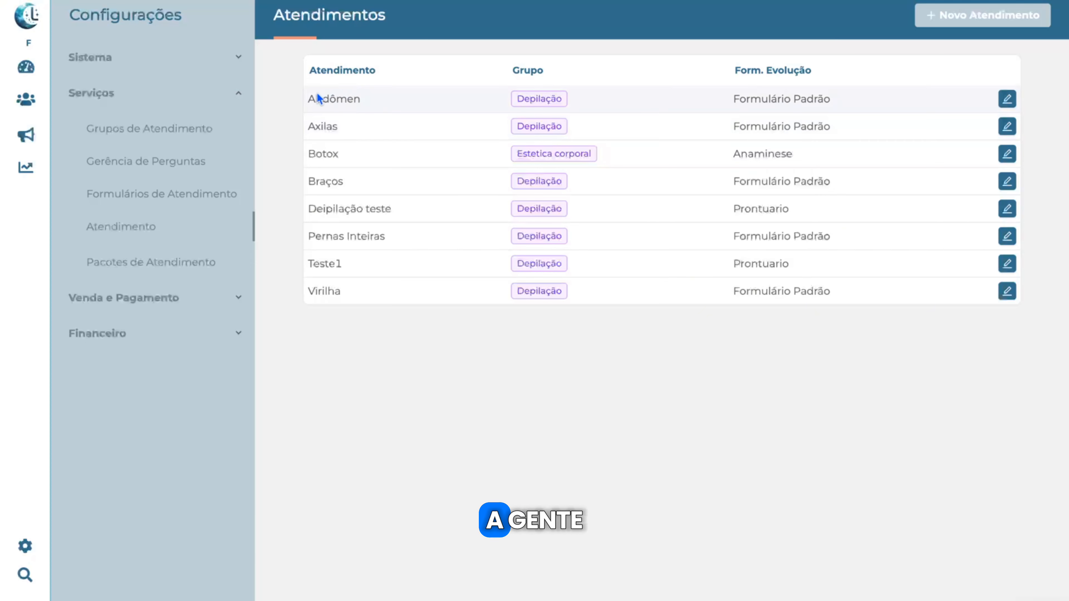
drag(306, 94, 554, 97)
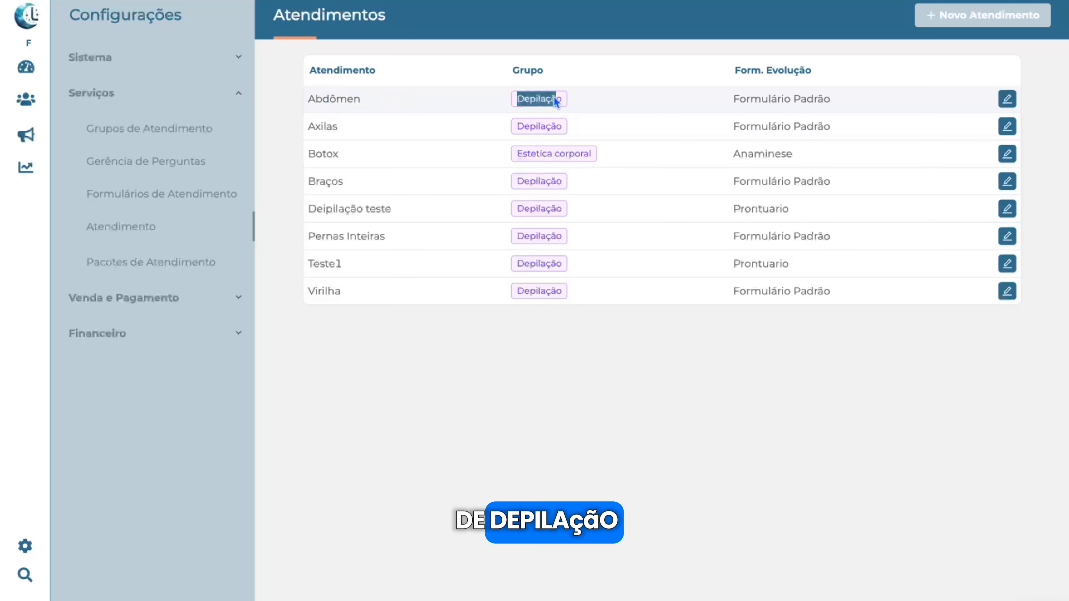
click(565, 98)
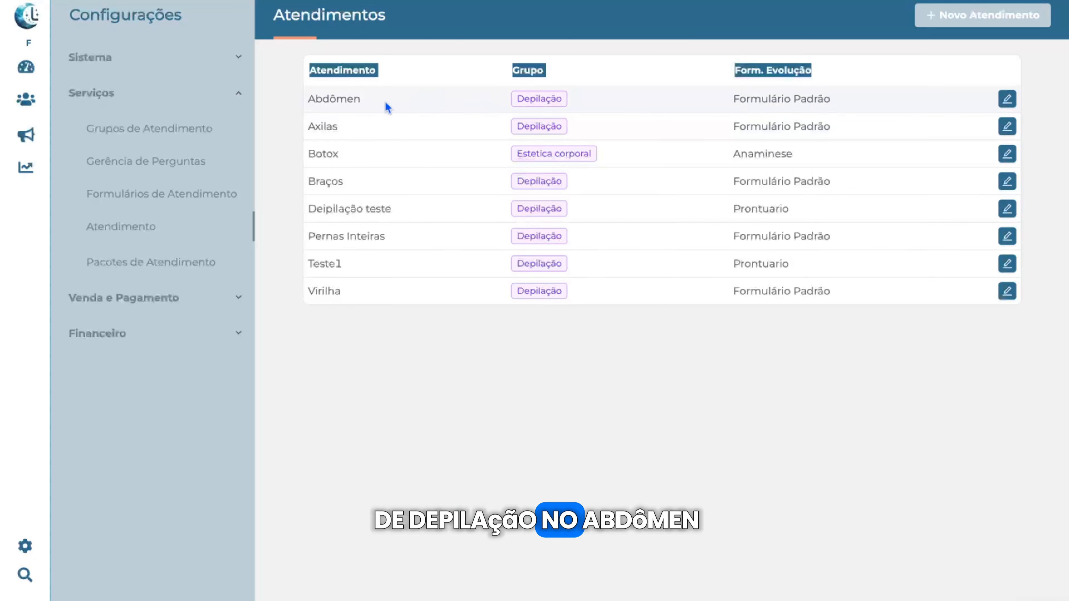
click(344, 102)
drag(309, 101, 363, 107)
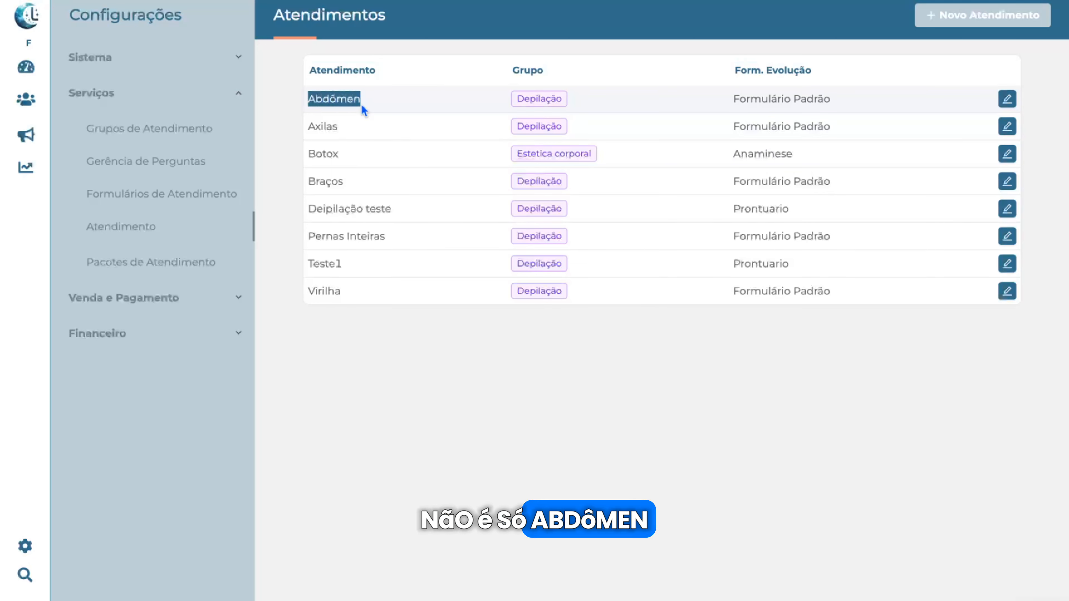
click(511, 97)
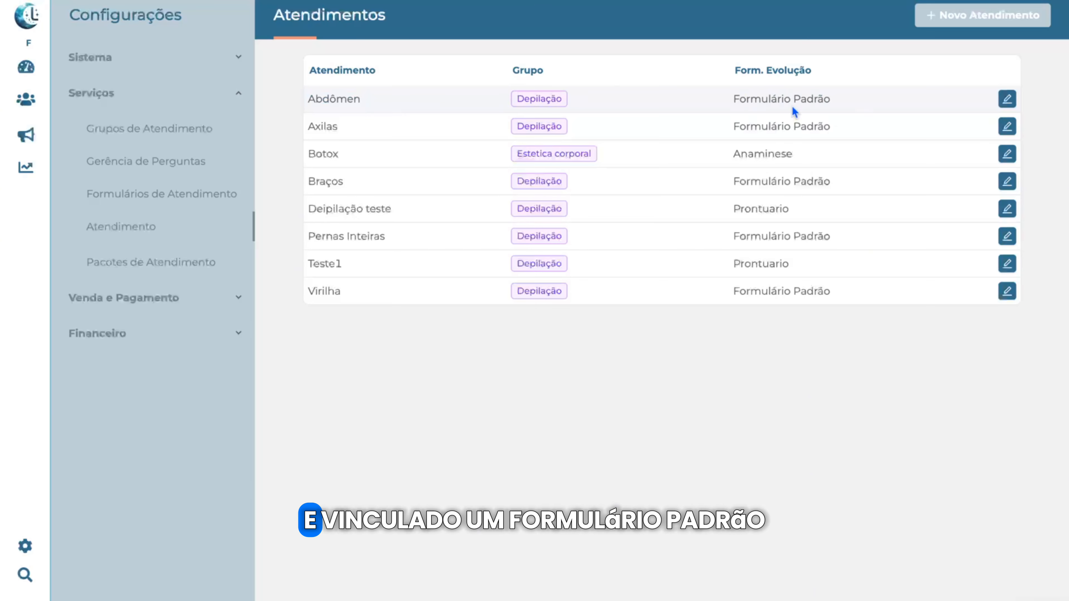
Step: Open the Abdômen service for editing, examine its name and minimum session interval, and close it without changes
click(1010, 97)
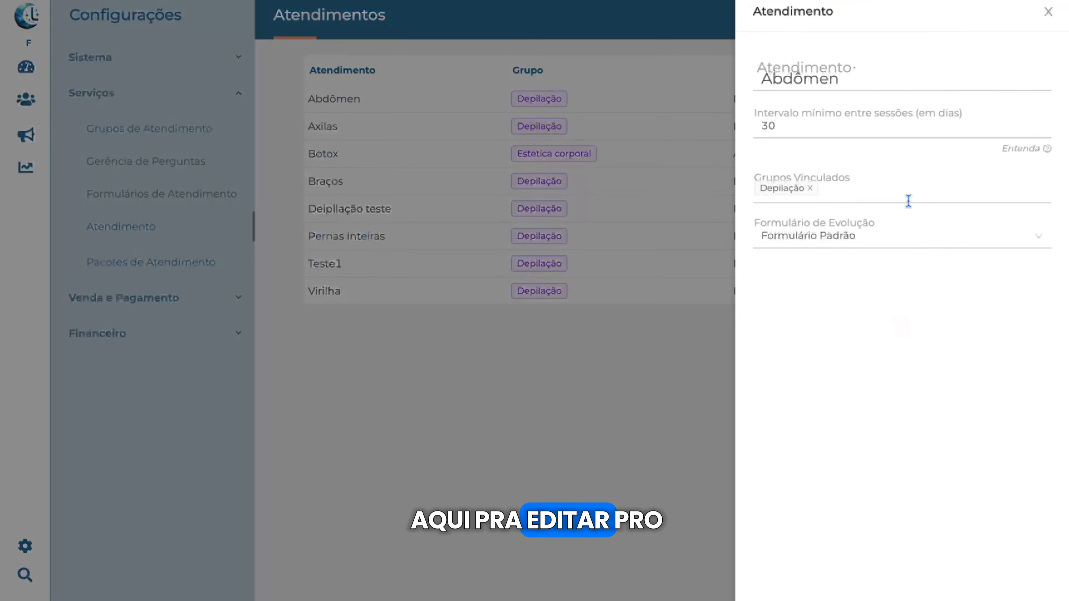
click(886, 76)
double_click(882, 79)
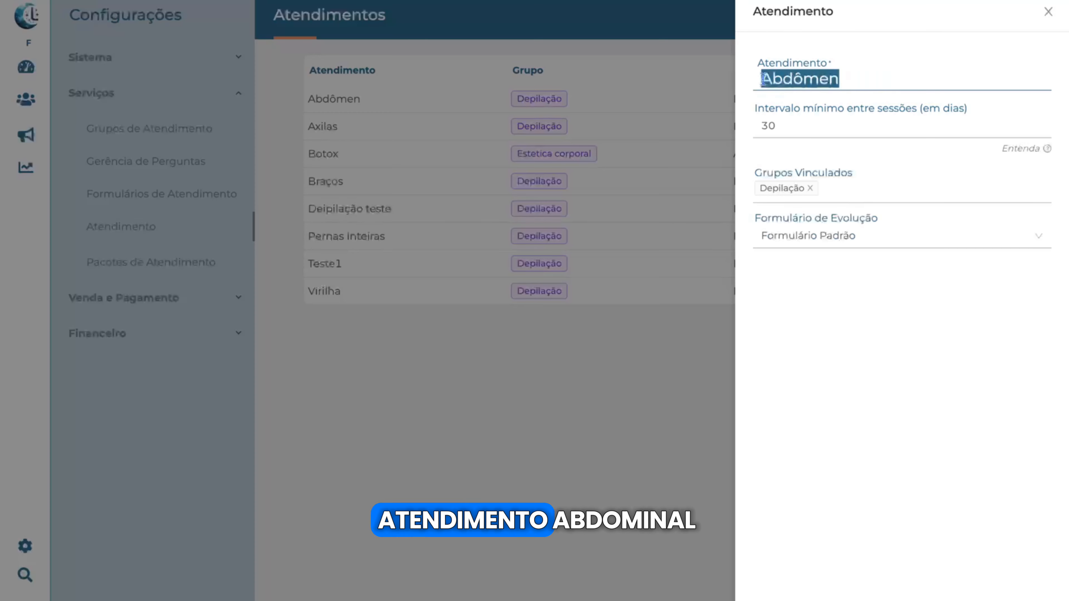
click(807, 129)
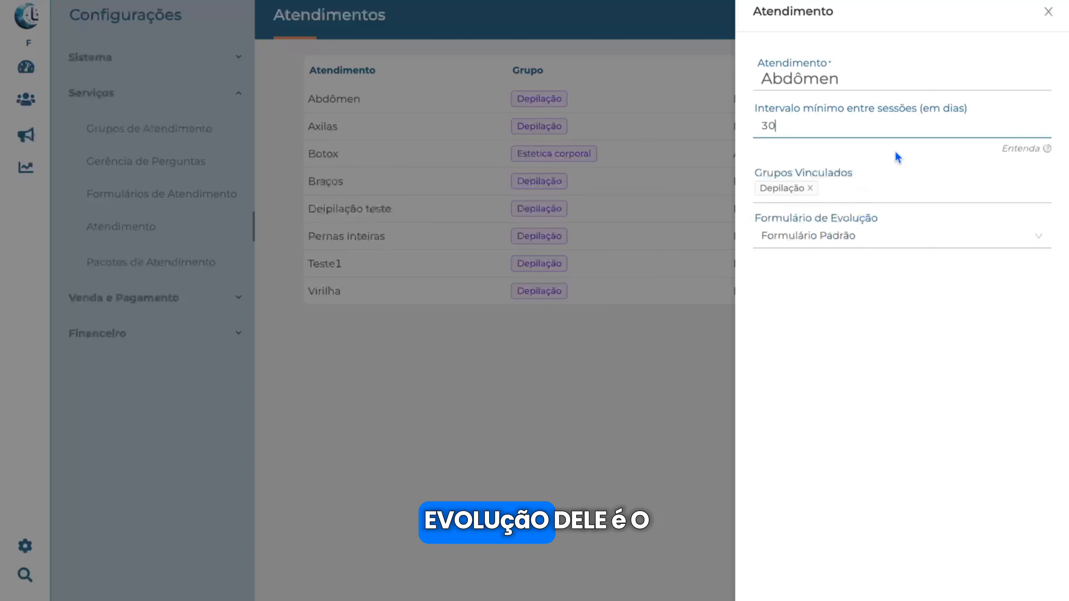
click(1048, 12)
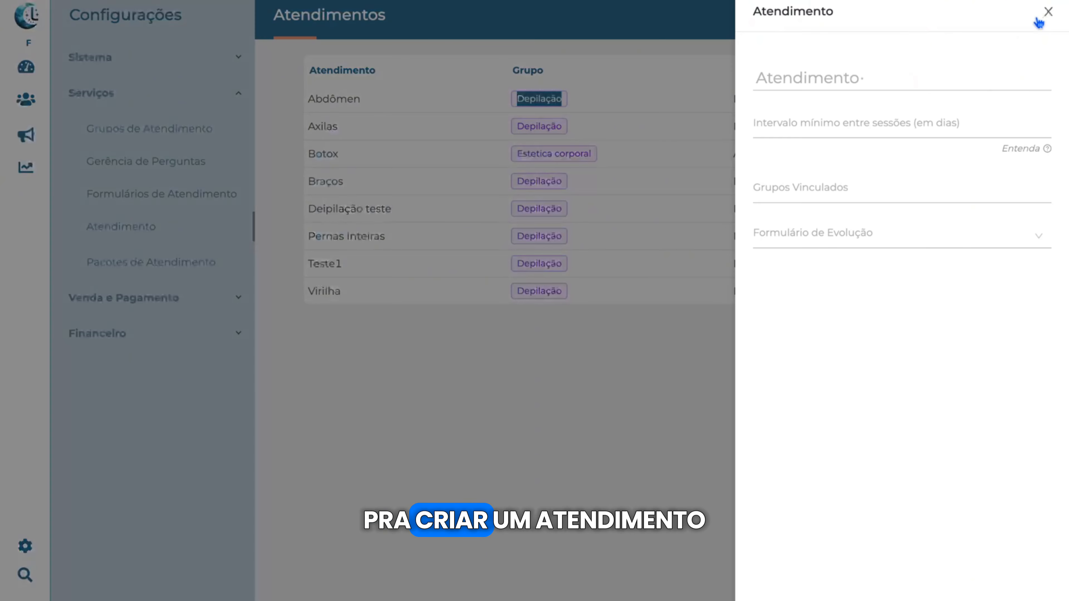
click(1043, 17)
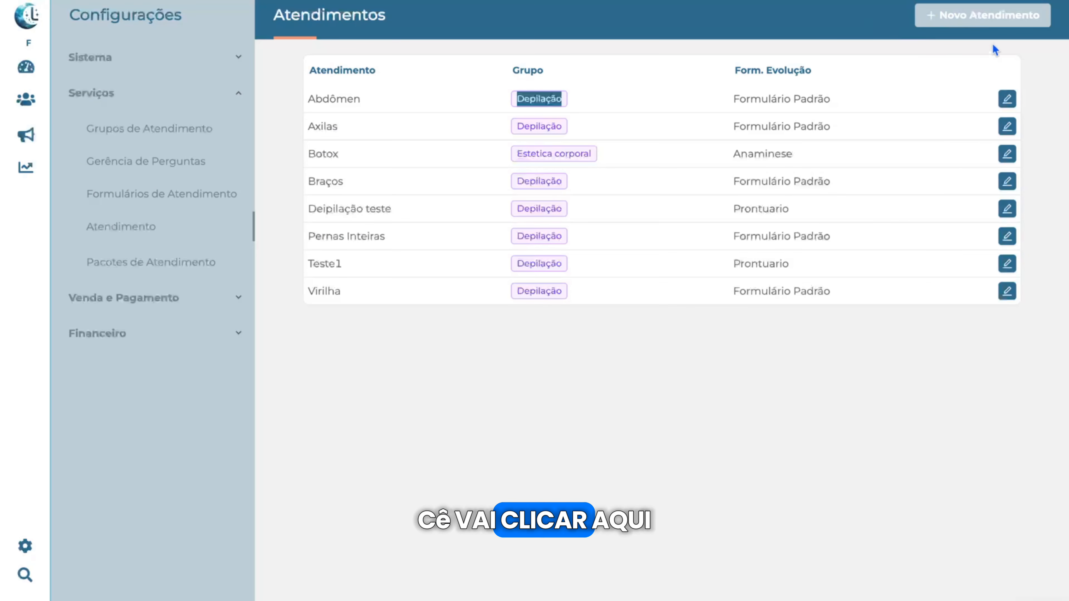
Step: Start a new service named Teste with a minimum interval of 30 days between sessions
click(987, 17)
click(796, 71)
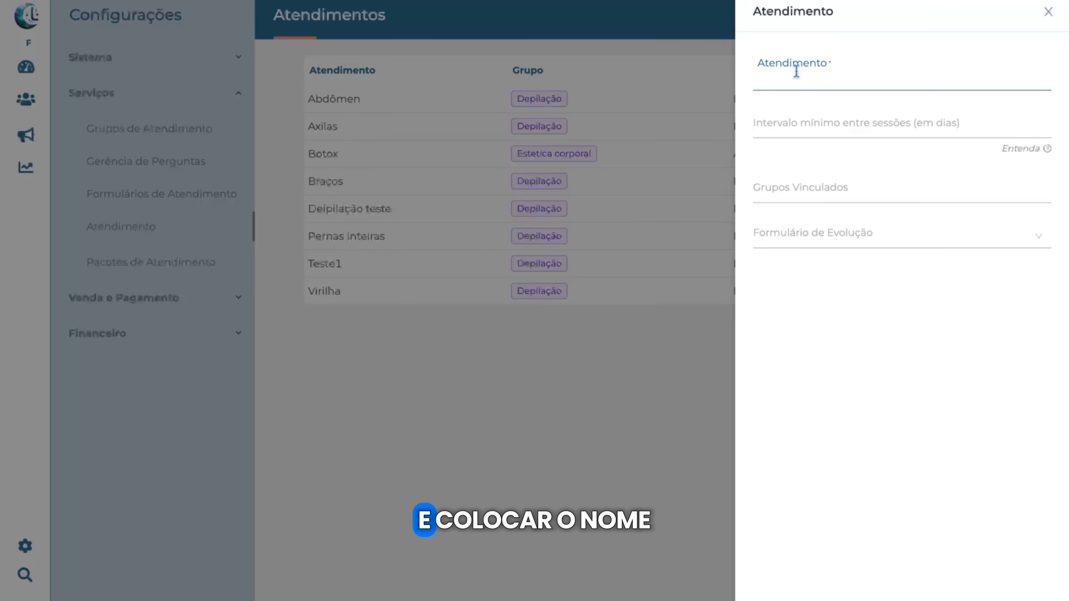
text(T)
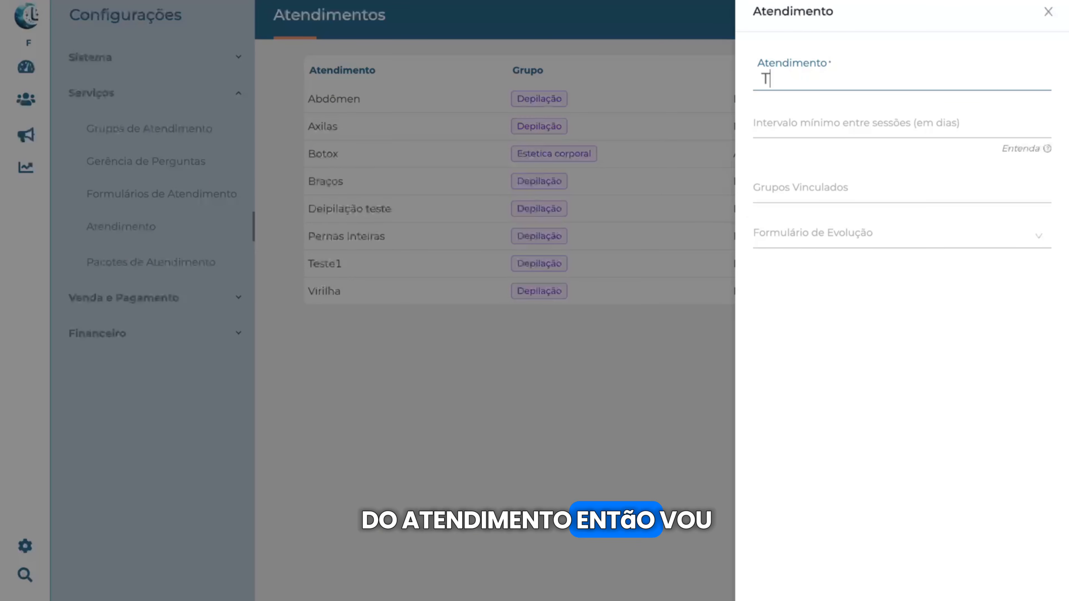
text(estes)
key(BackSpace)
click(791, 114)
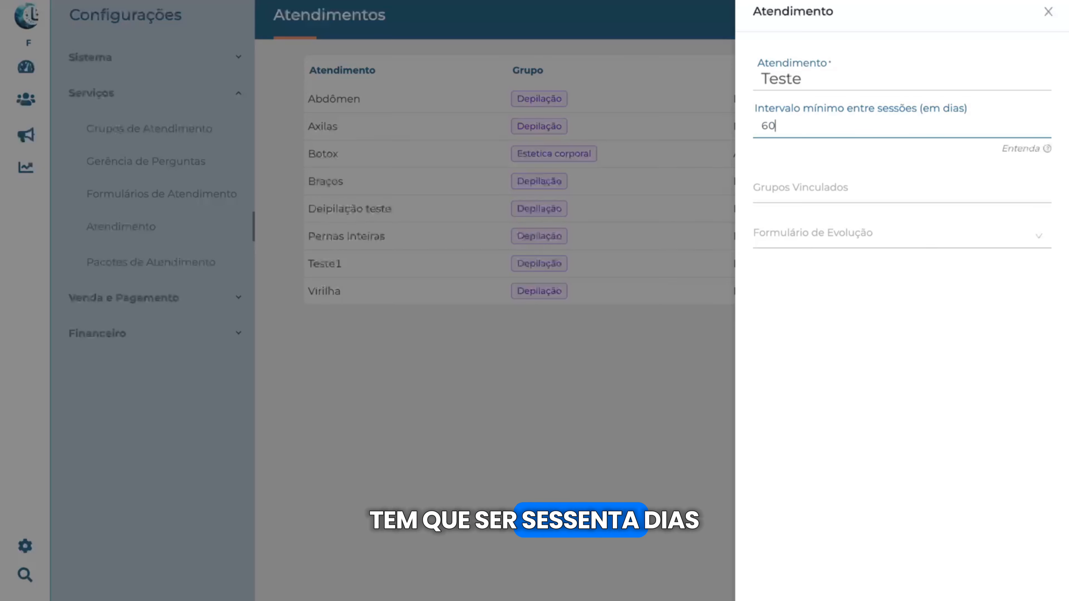
key(BackSpace)
key(BackSpace)
text(3)
Step: Link the new service to the Teste group, assign the Teste evolution form and save it
click(853, 186)
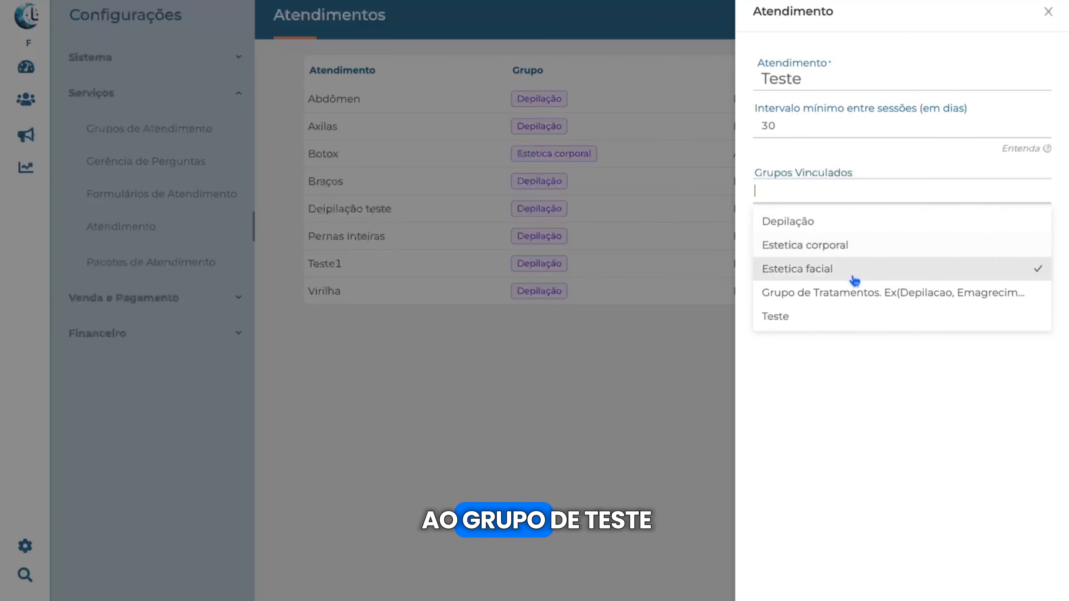
click(824, 318)
click(918, 223)
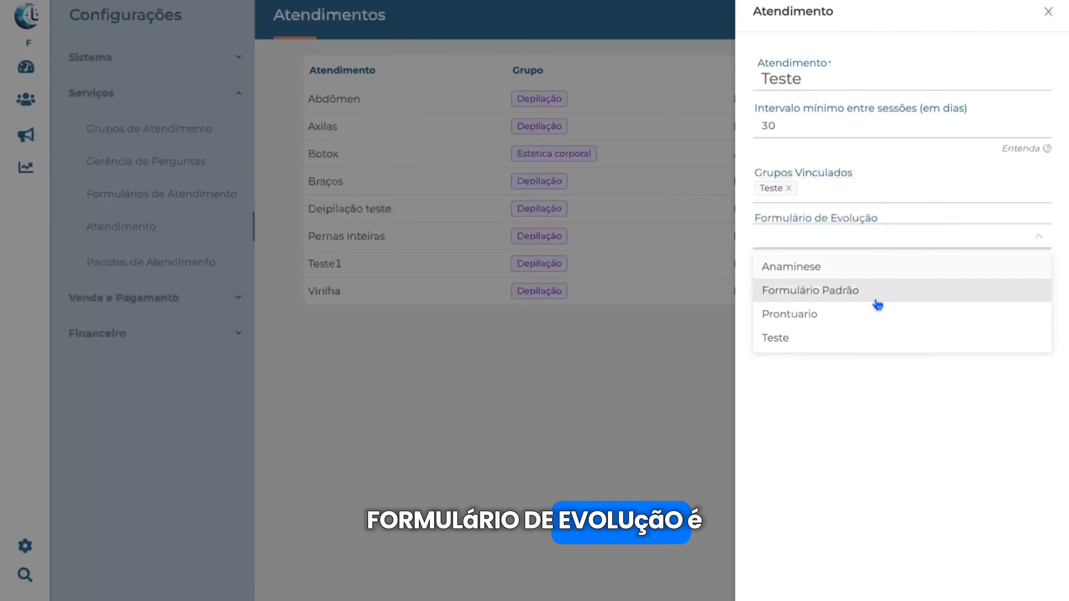
click(858, 344)
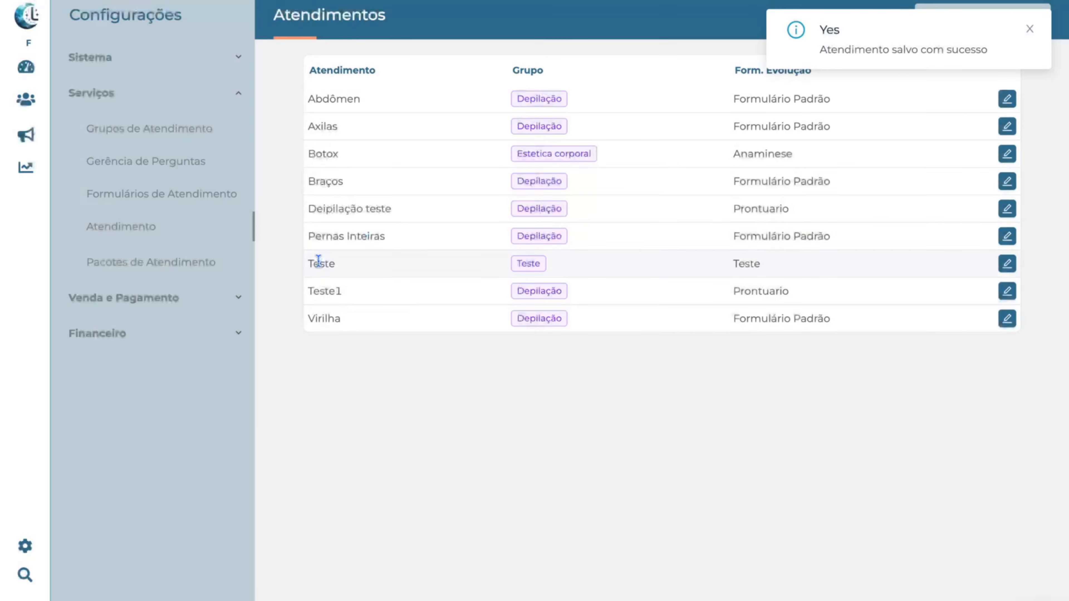
Step: Review the Teste entry in the list of services
drag(313, 261, 451, 257)
click(451, 258)
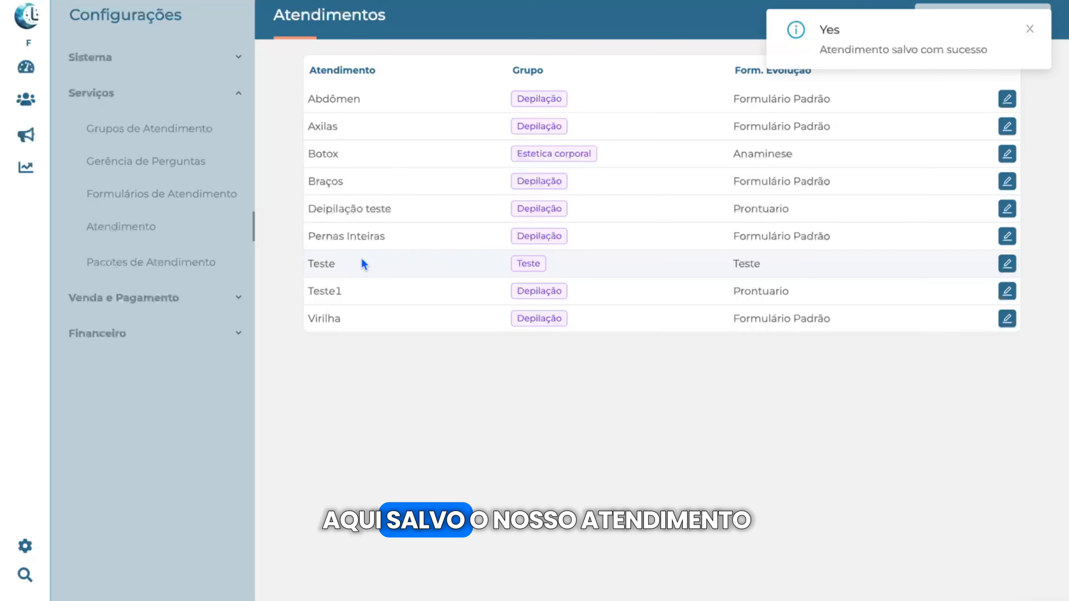
drag(300, 259, 436, 260)
click(444, 262)
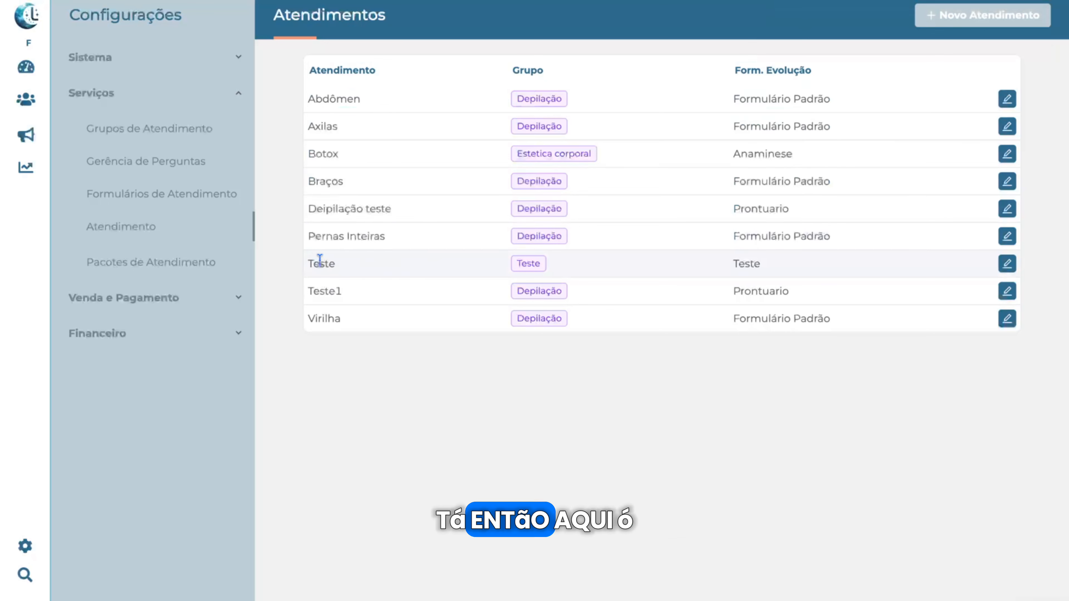
drag(311, 261, 448, 258)
click(447, 258)
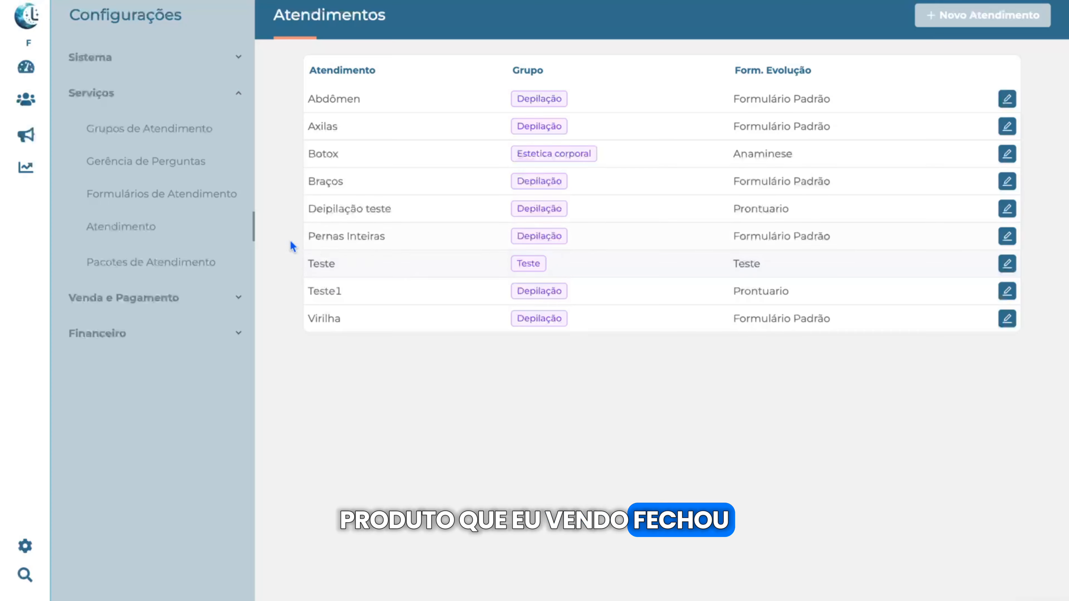
Step: Open the service packages (Pacotes de Atendimento) and start a new Clinica package named "Combo teste"
click(200, 263)
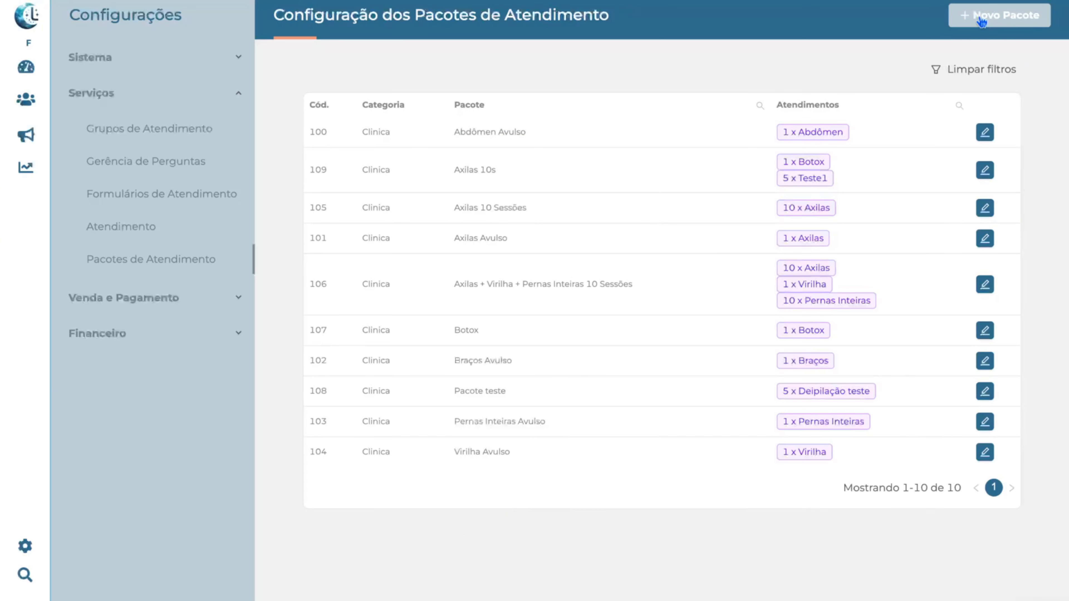
click(988, 28)
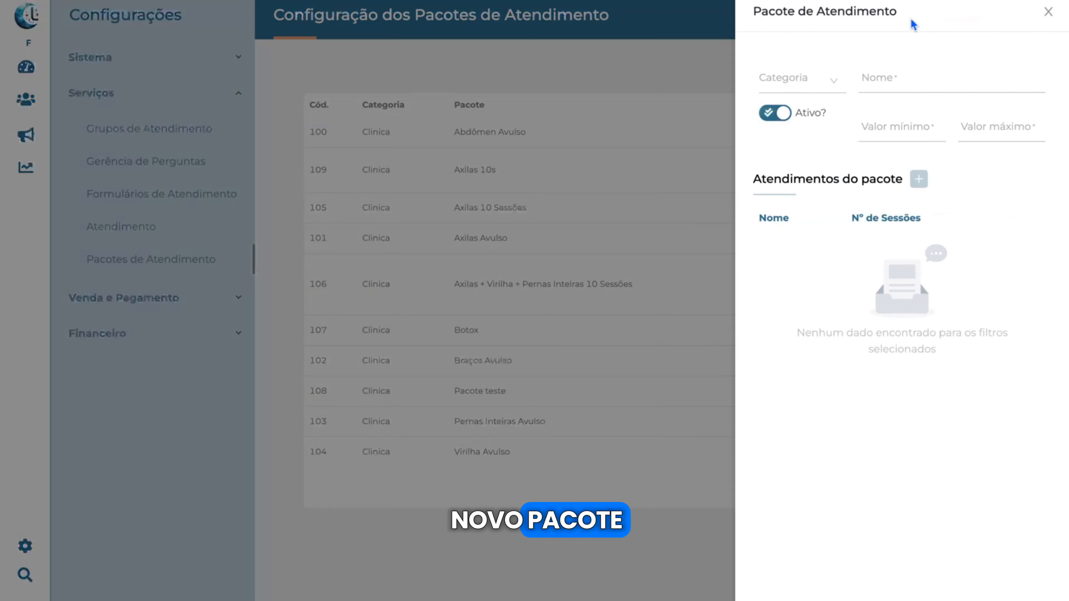
click(828, 73)
click(813, 109)
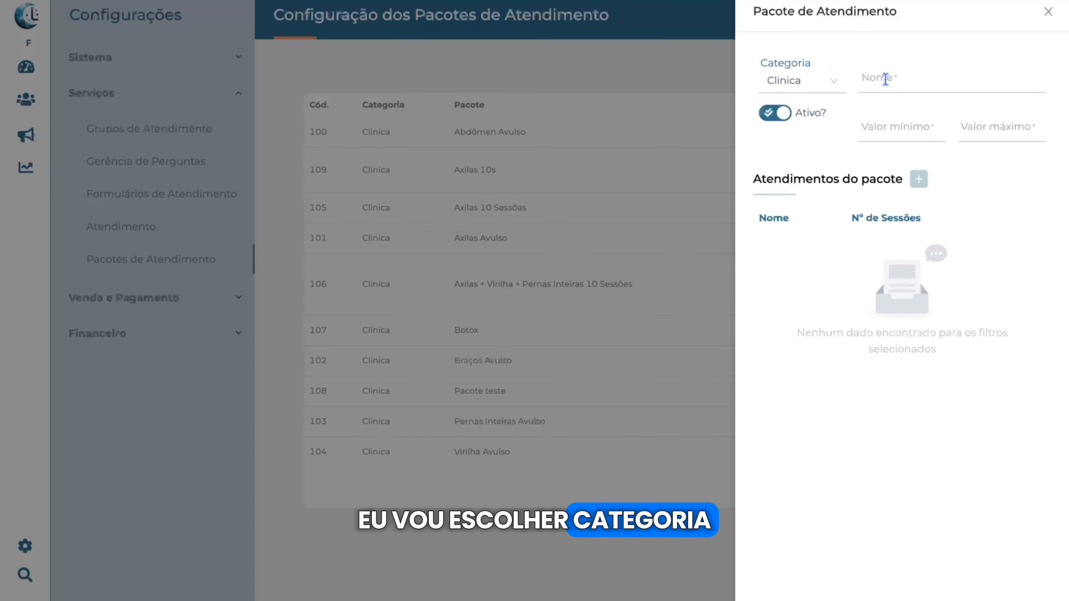
click(894, 78)
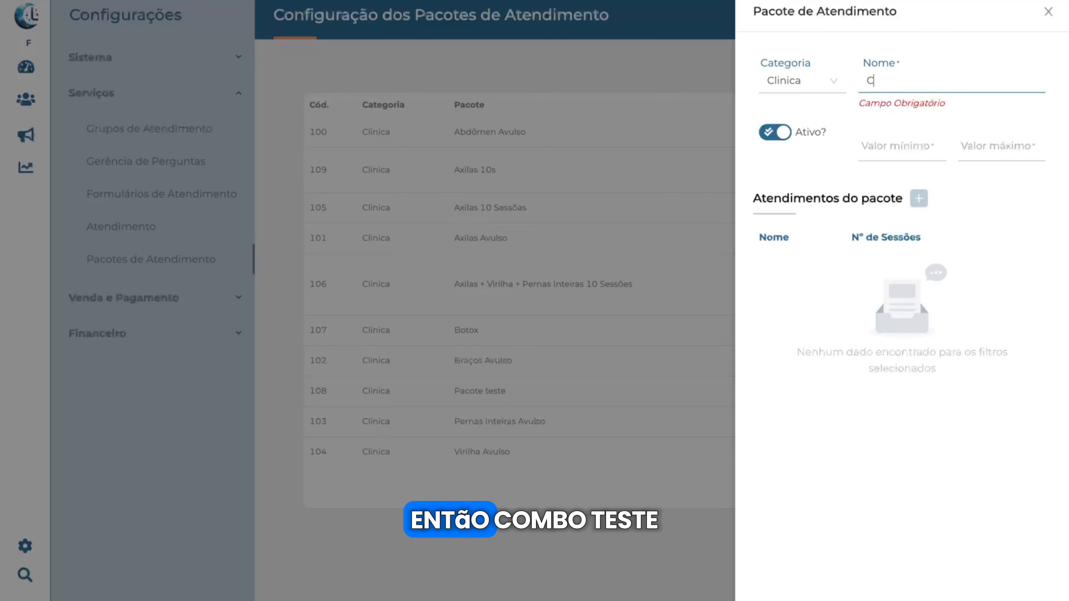
text(Combo teste)
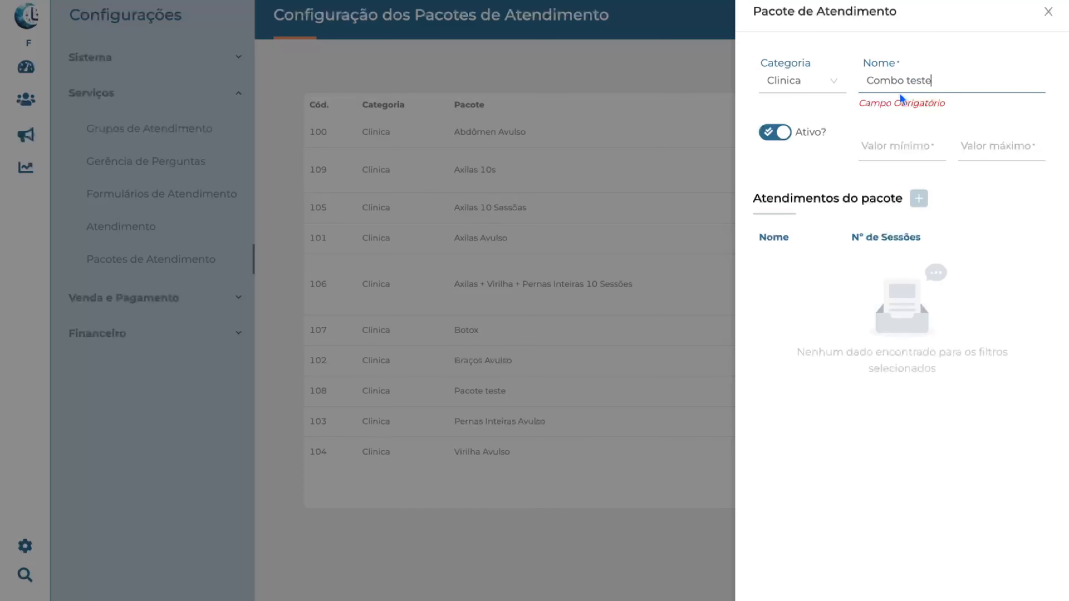
Step: Set both the minimum and maximum values of the Combo teste package to 200
click(892, 149)
click(969, 128)
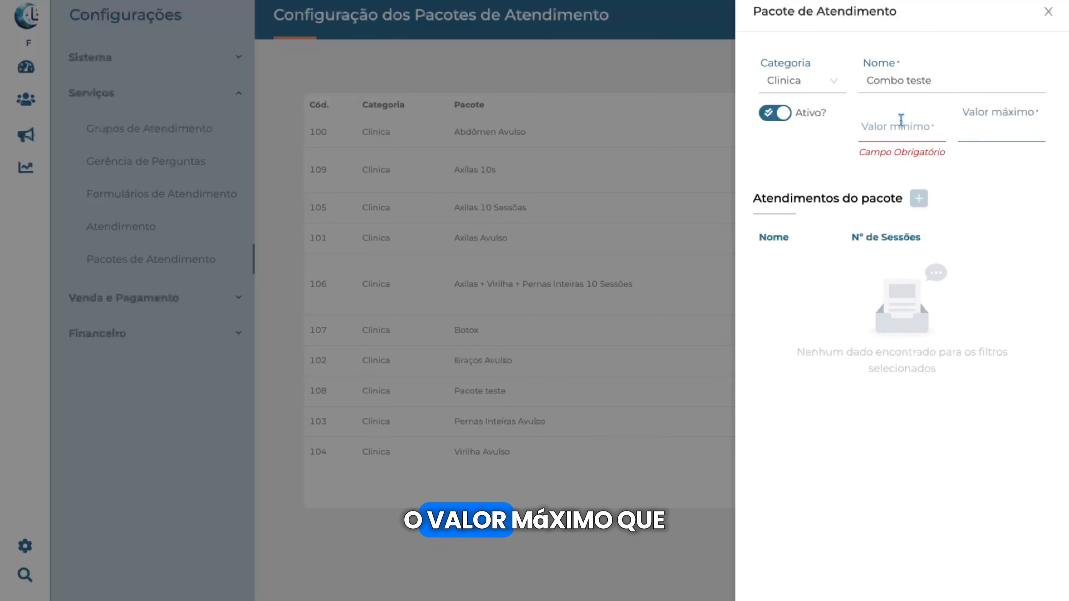
click(896, 129)
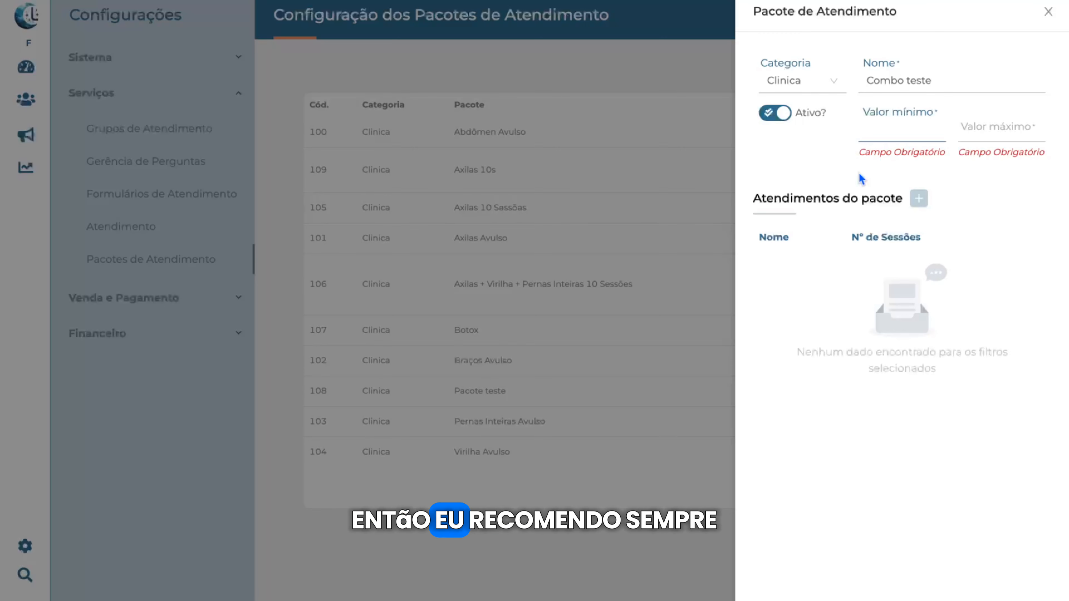
text(200)
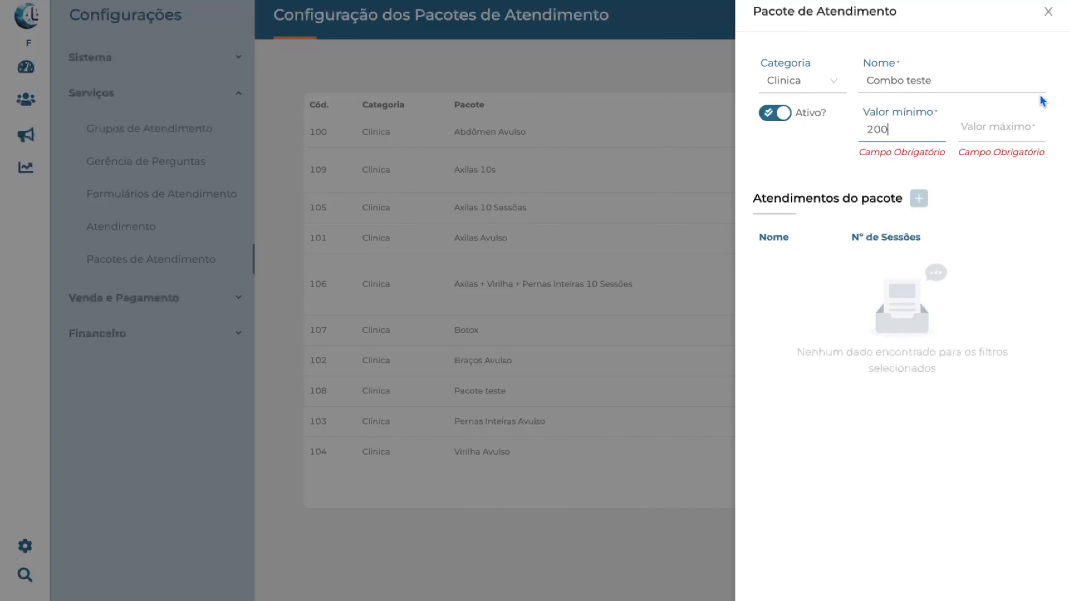
click(1031, 126)
text(20)
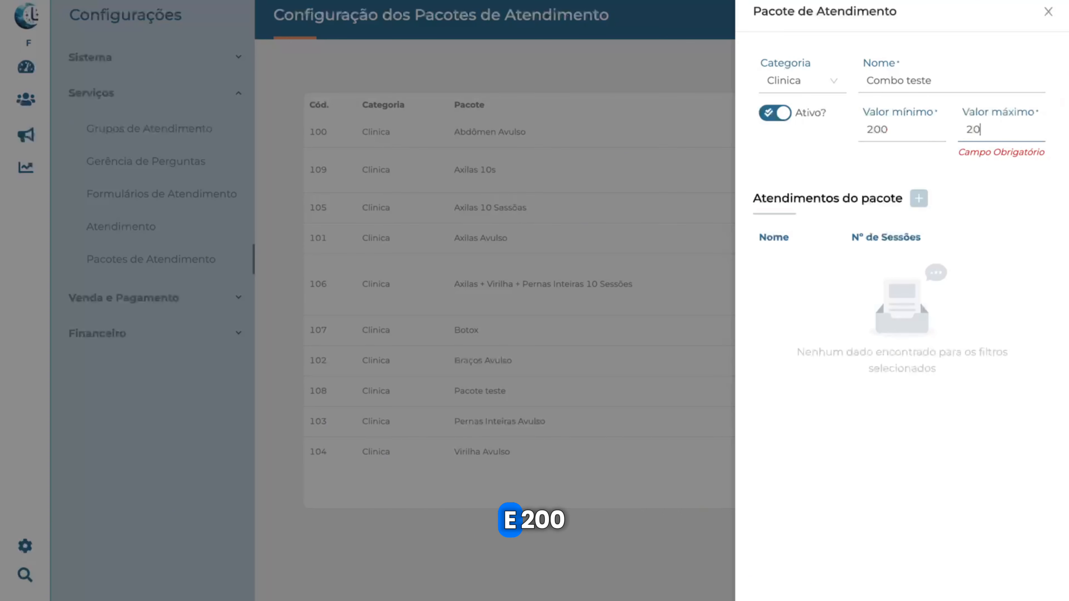
text(0)
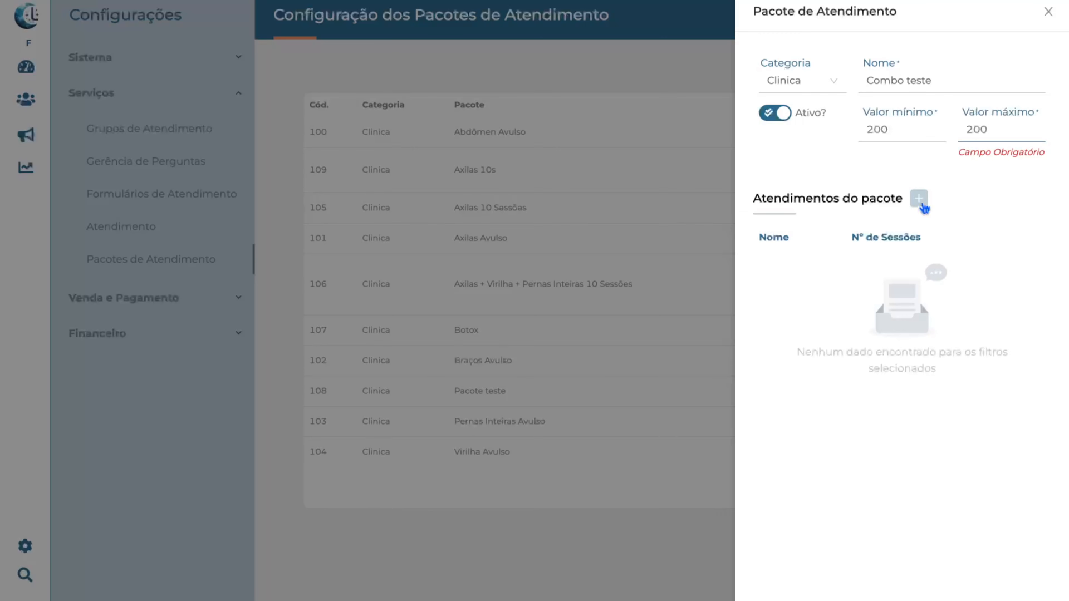
Step: Start adding the Teste service to the package with 8 sessions
click(924, 207)
click(920, 180)
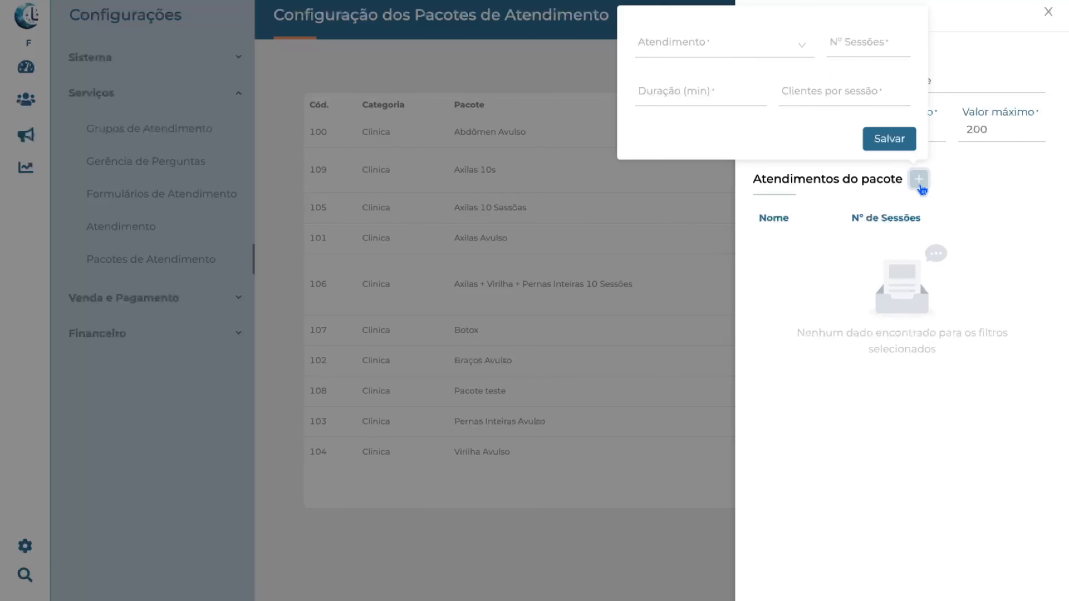
click(769, 51)
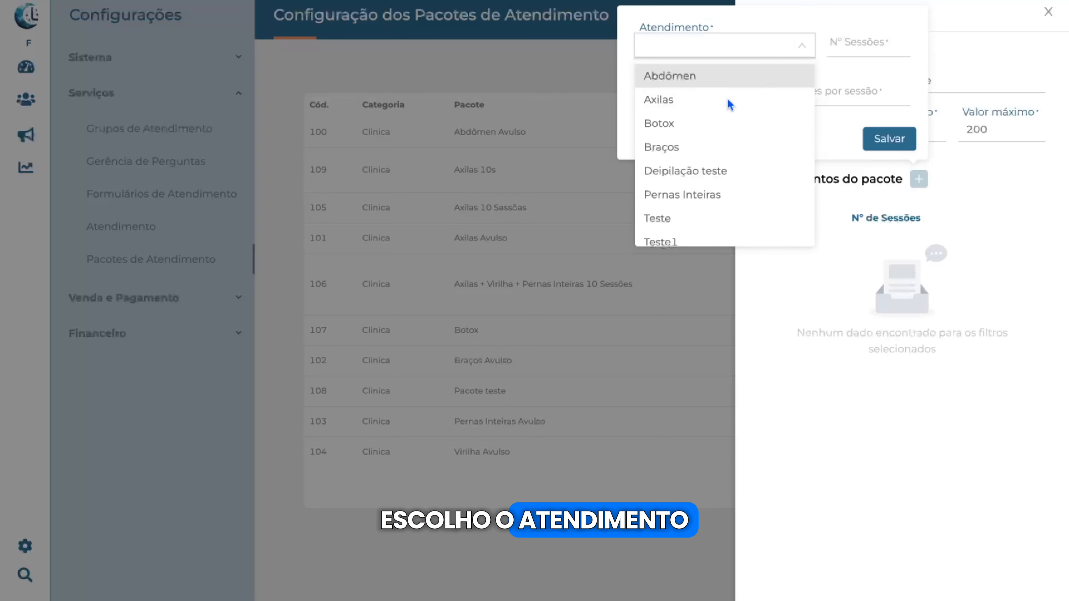
scroll(730, 165, down, 1)
click(710, 196)
click(852, 46)
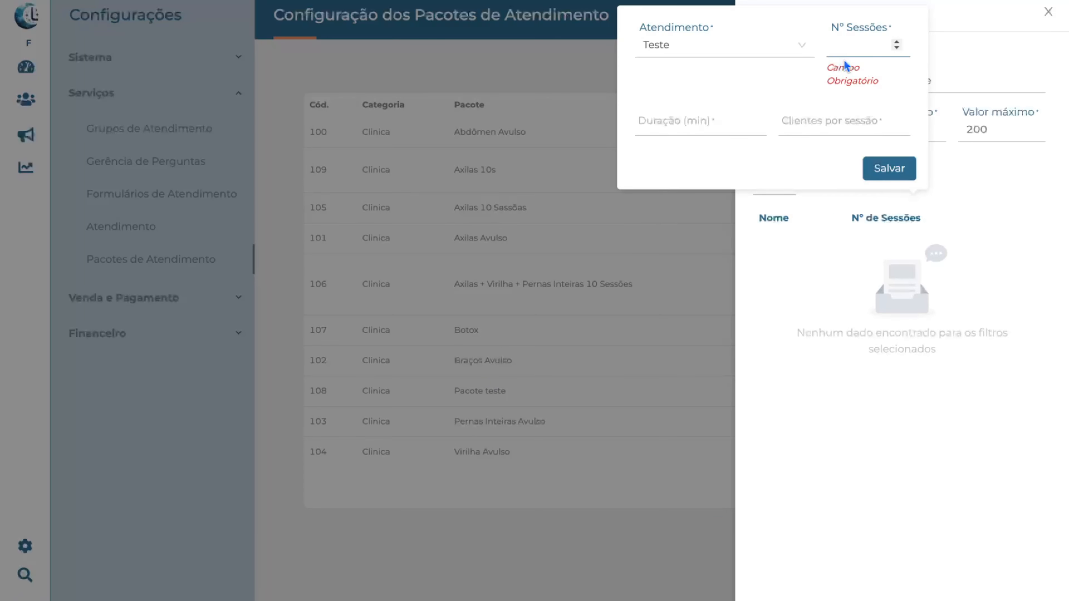
text(8)
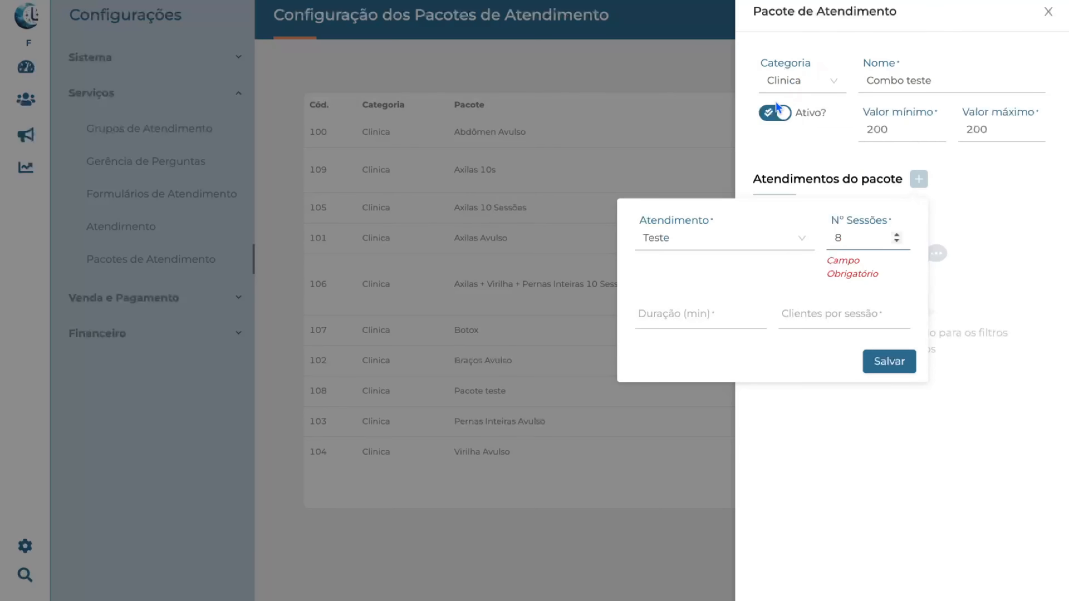
Step: Set the Teste service's duration to 30 minutes with 1 client per session and save it to the package
click(720, 316)
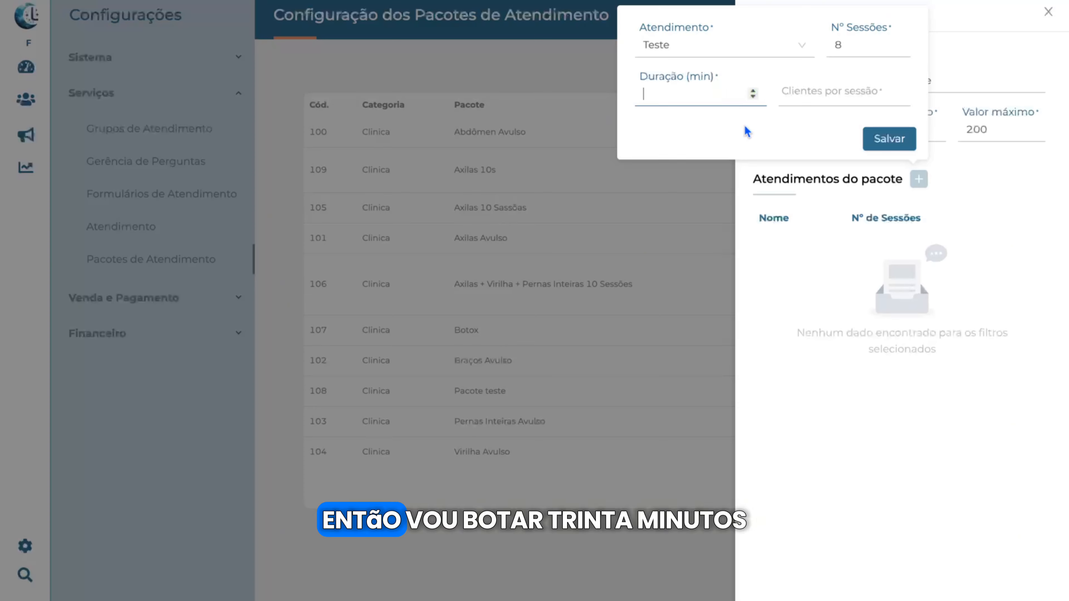
text(30)
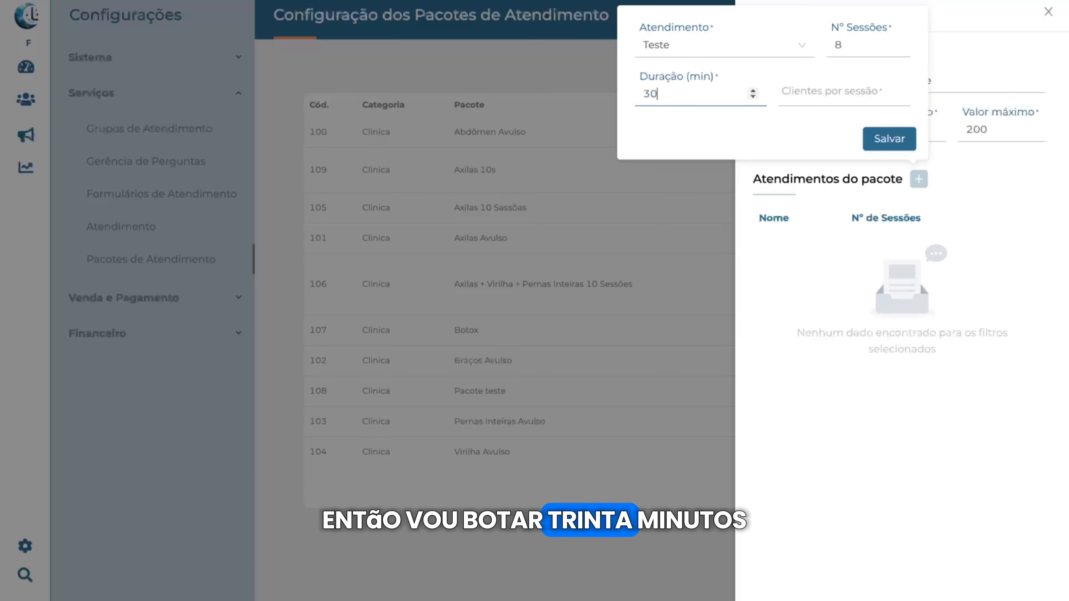
click(798, 98)
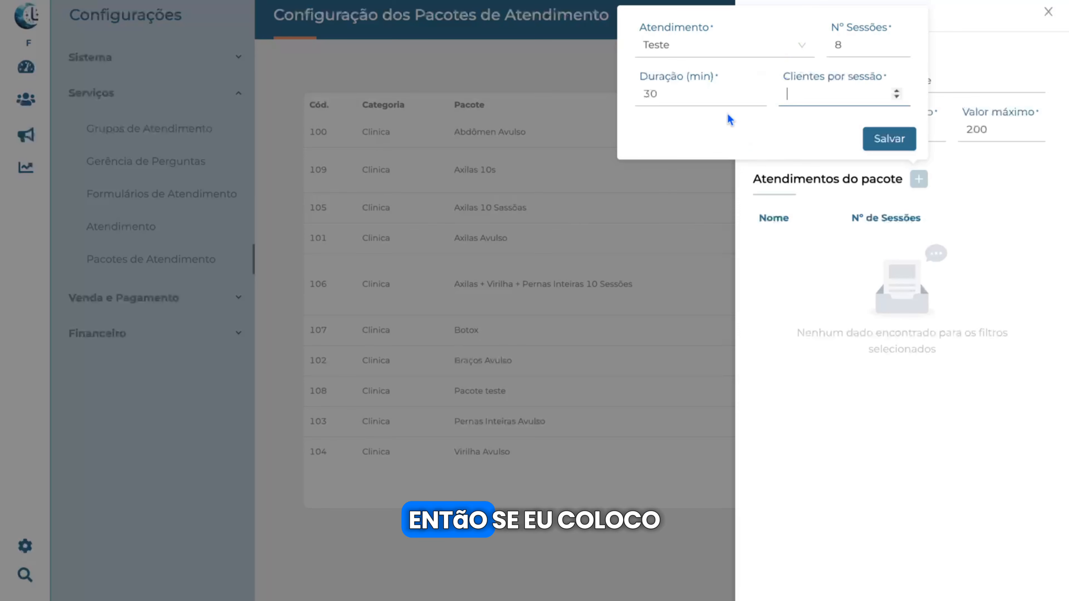
text(2)
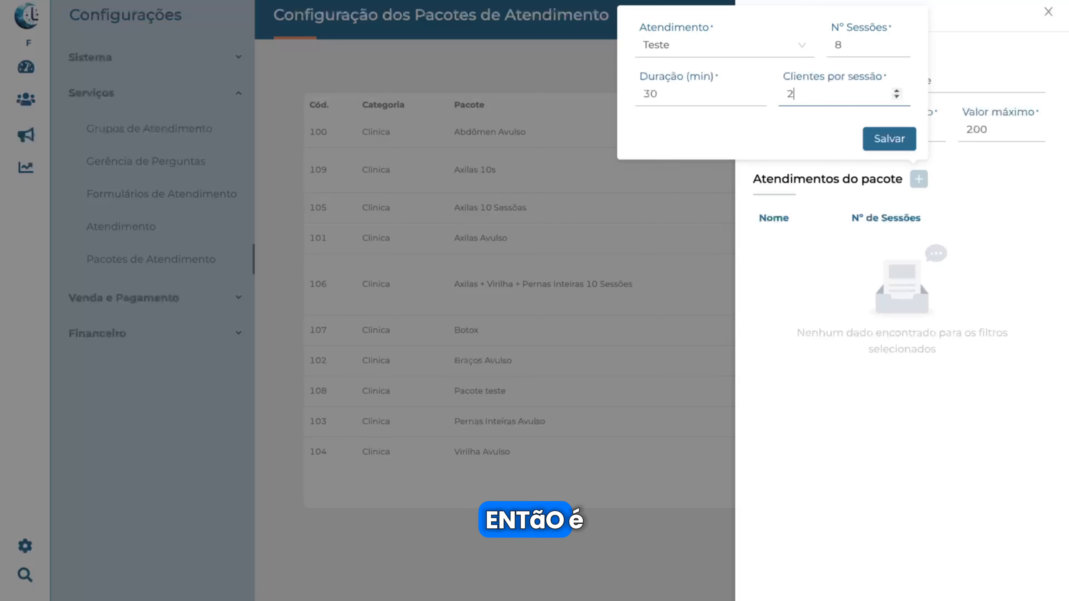
key(BackSpace)
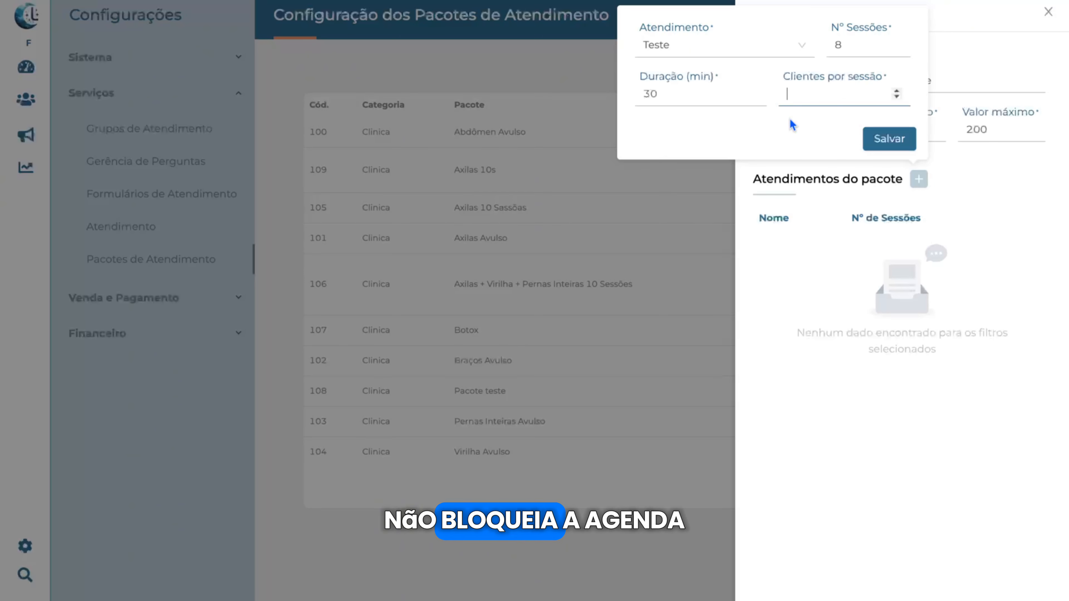
text(1)
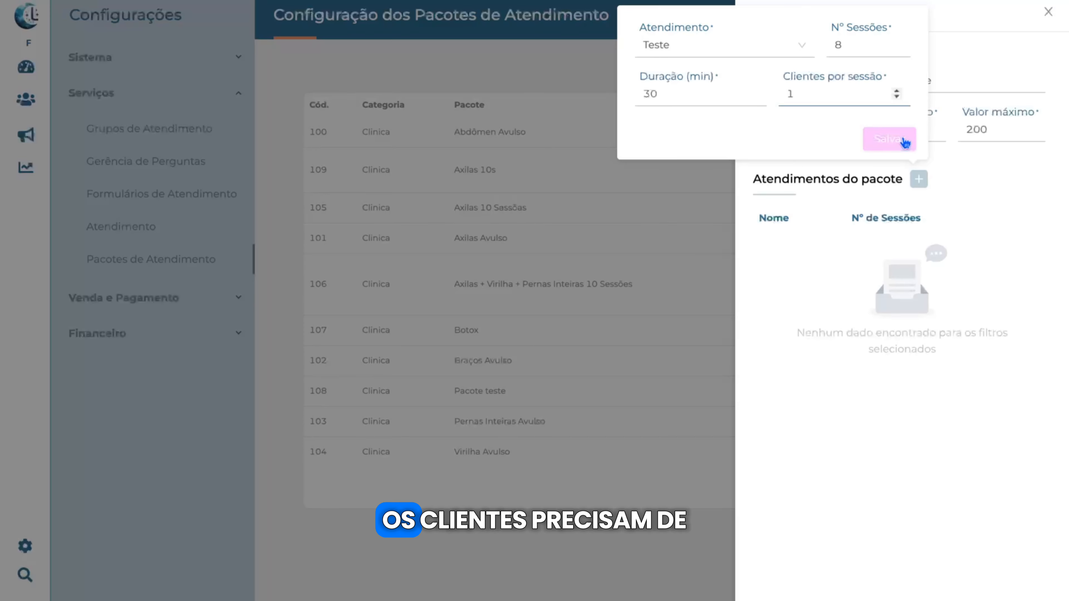
click(904, 141)
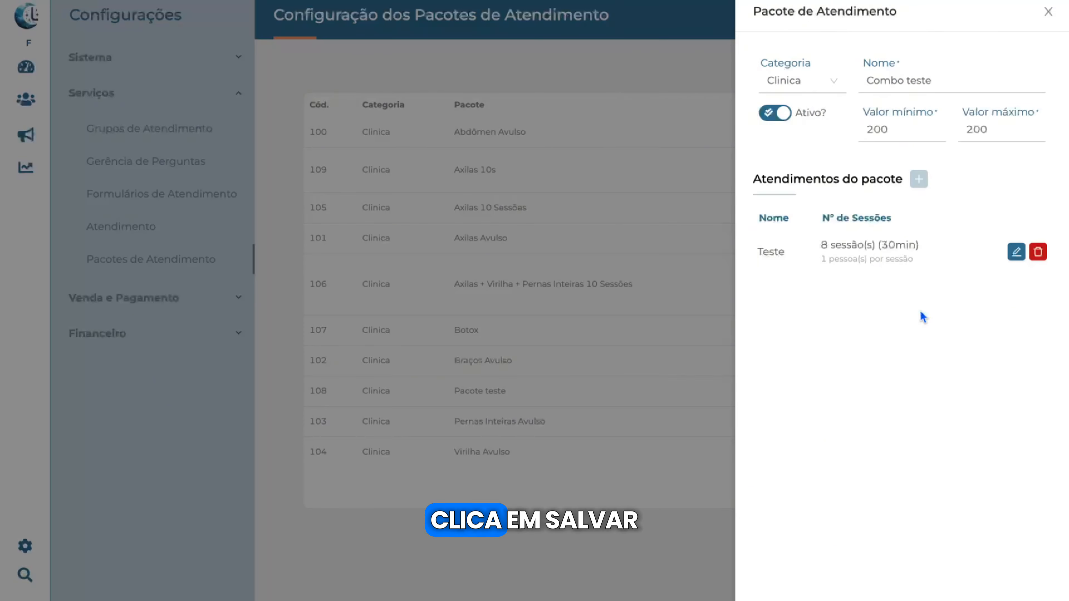
drag(824, 237, 887, 254)
click(948, 231)
Step: Start adding a second service to the Combo teste package and choose Teste1 as the service
click(919, 180)
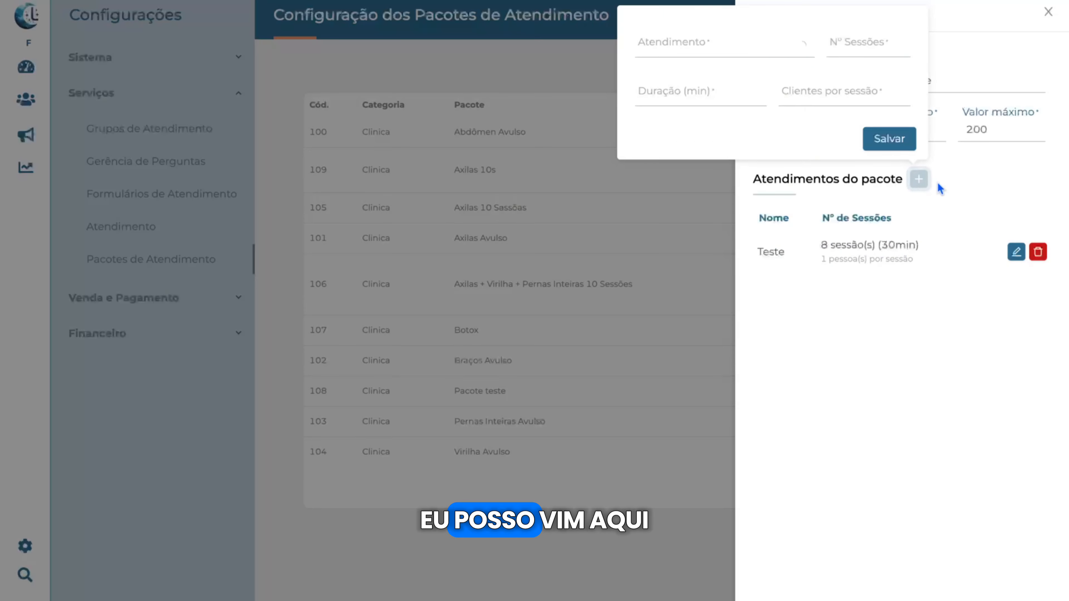
click(758, 51)
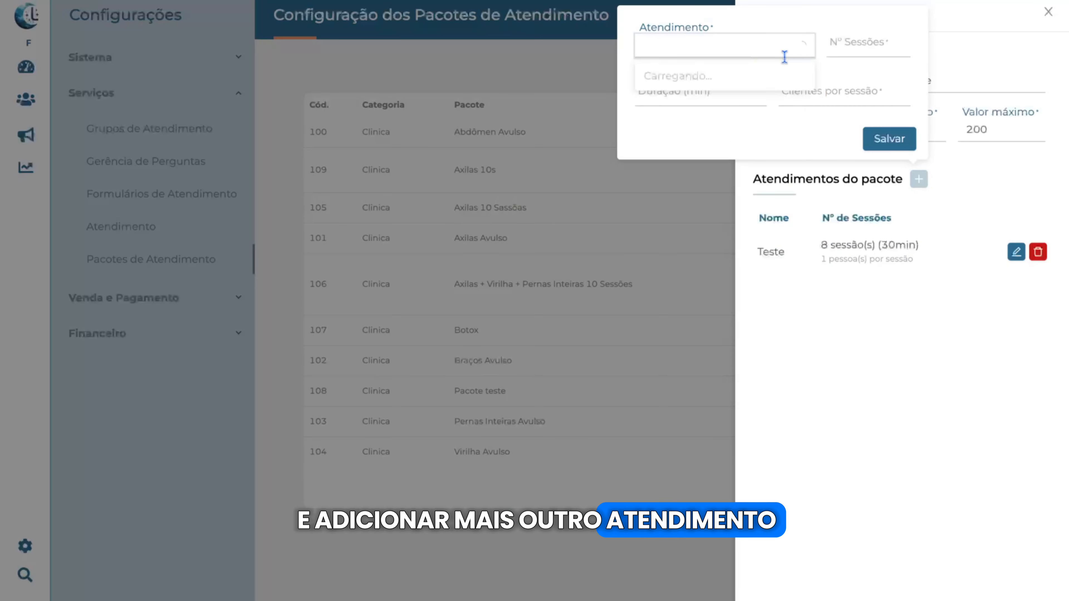
click(843, 50)
click(770, 55)
click(725, 239)
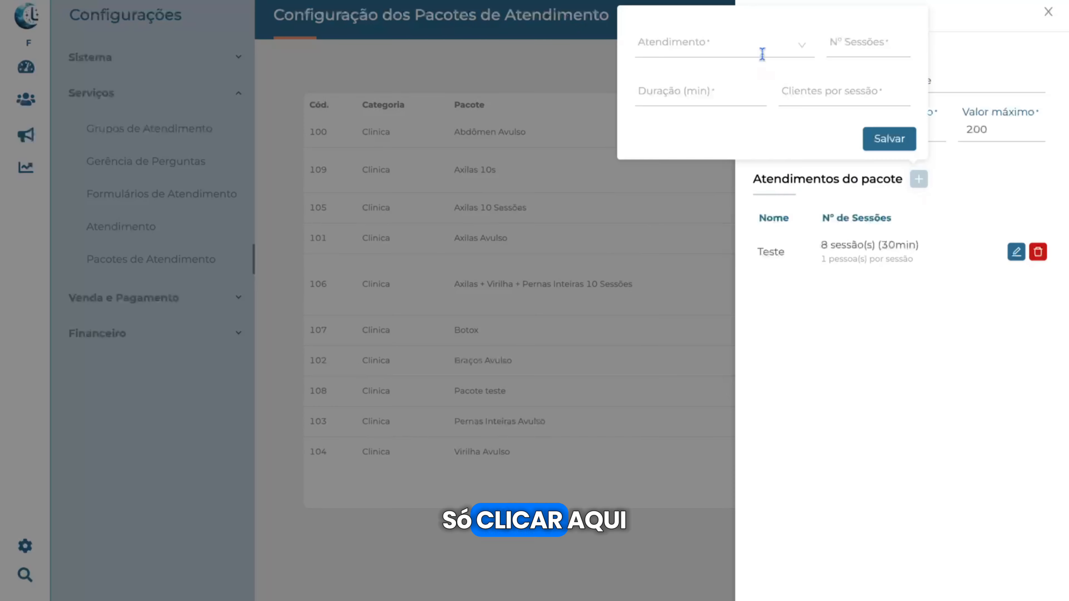
click(763, 46)
scroll(749, 185, down, 1)
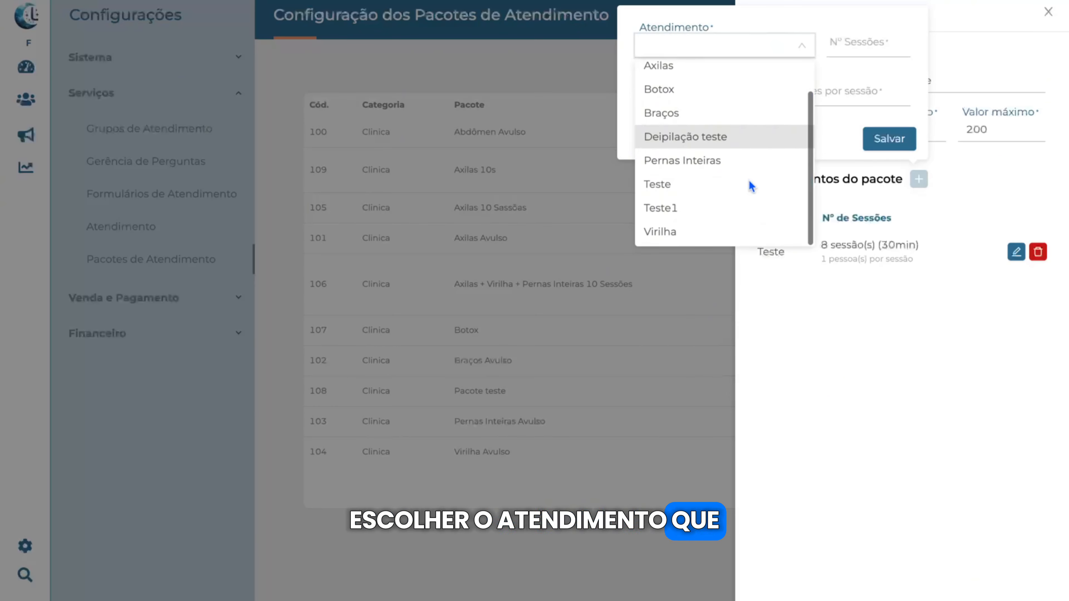
click(716, 212)
Step: Set Teste1 to 4 sessions of 30 minutes with 1 client per session and save it to the package
click(865, 45)
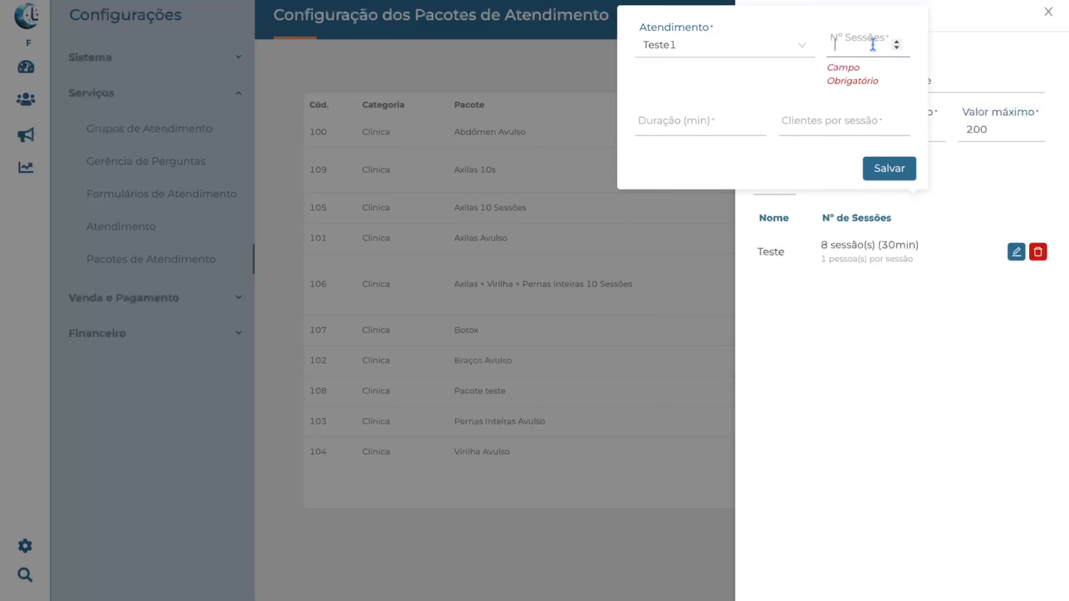
text(1)
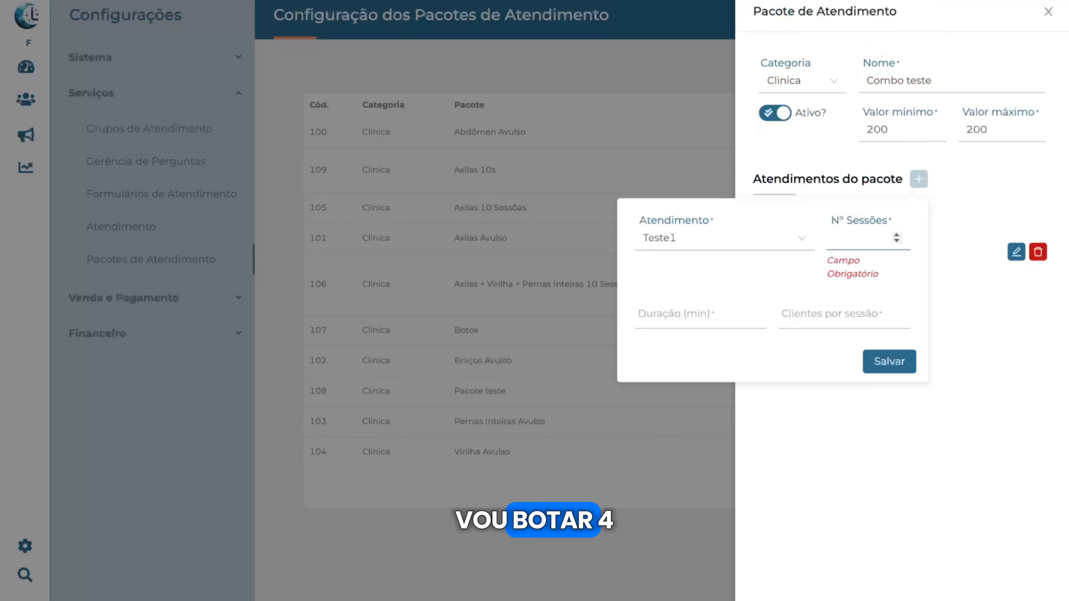
click(690, 320)
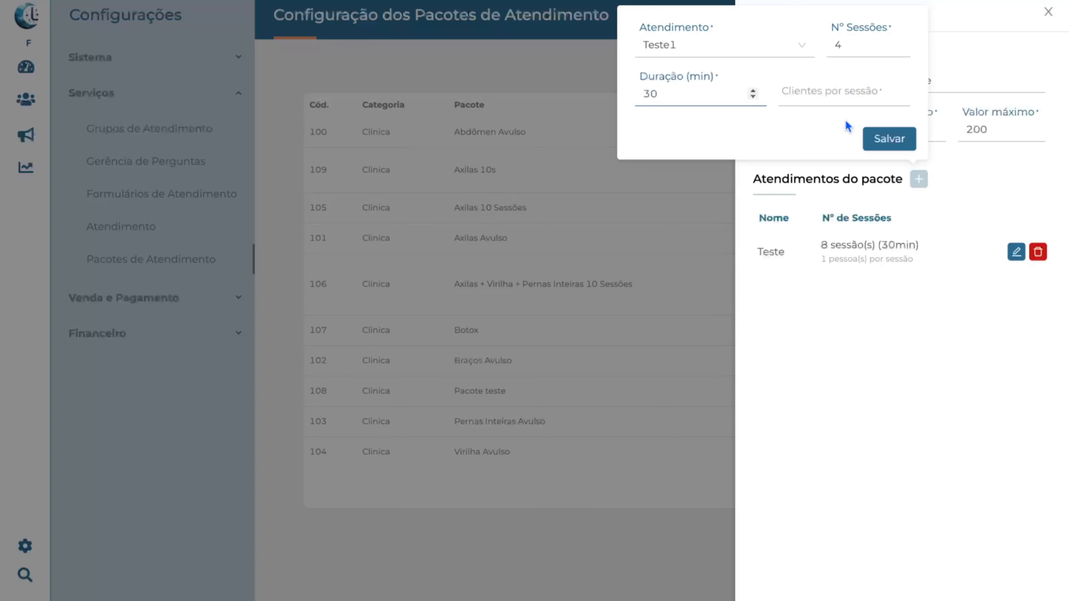
click(842, 96)
text(1)
click(888, 141)
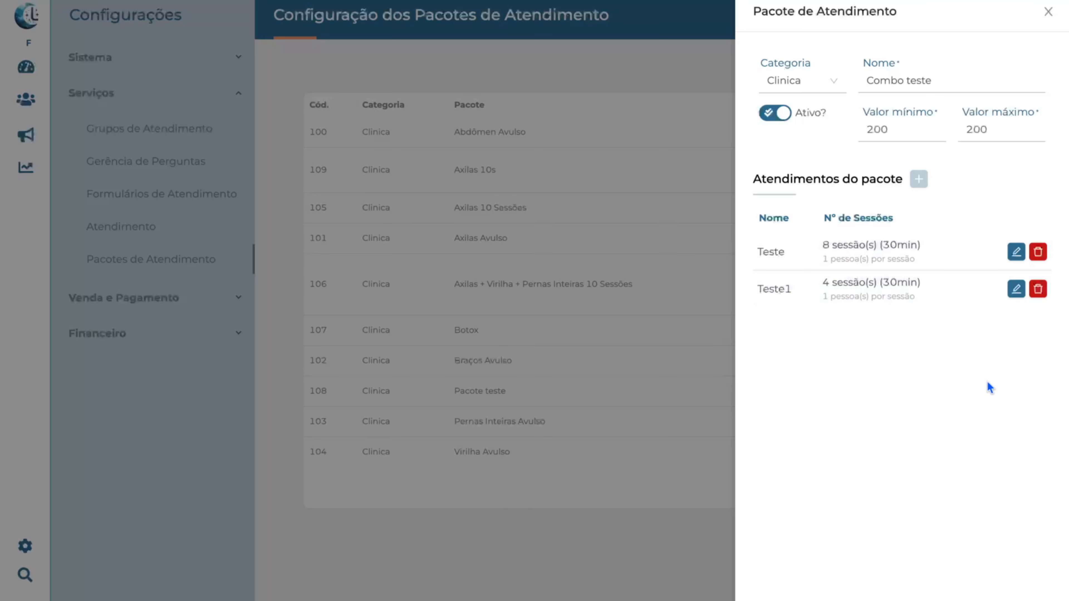
Step: Open and save the package's Teste service entry, save the Combo teste package and check its services in the package list
click(1017, 253)
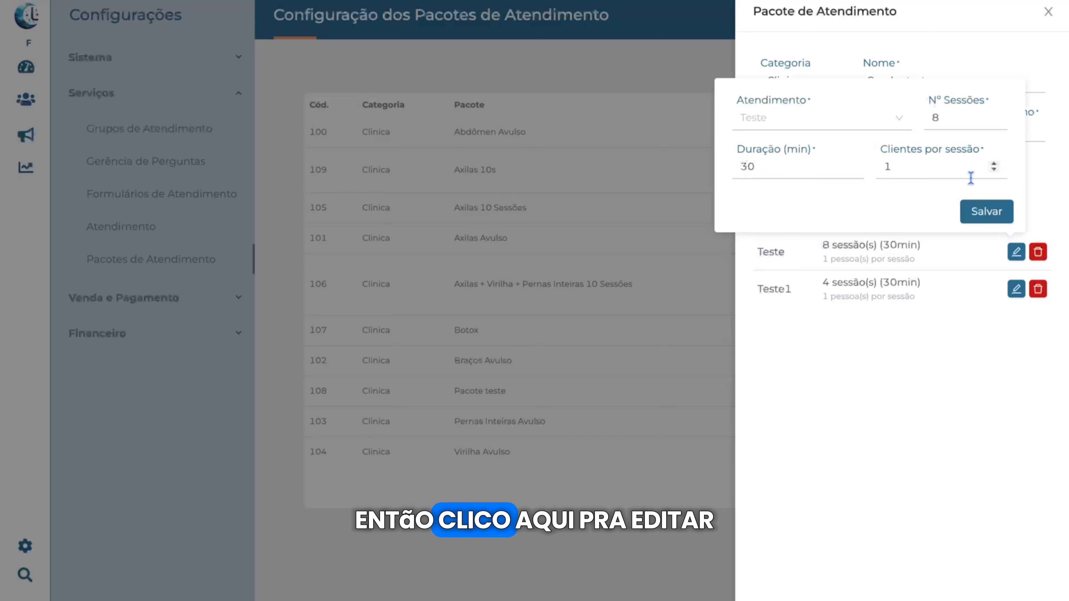
click(985, 211)
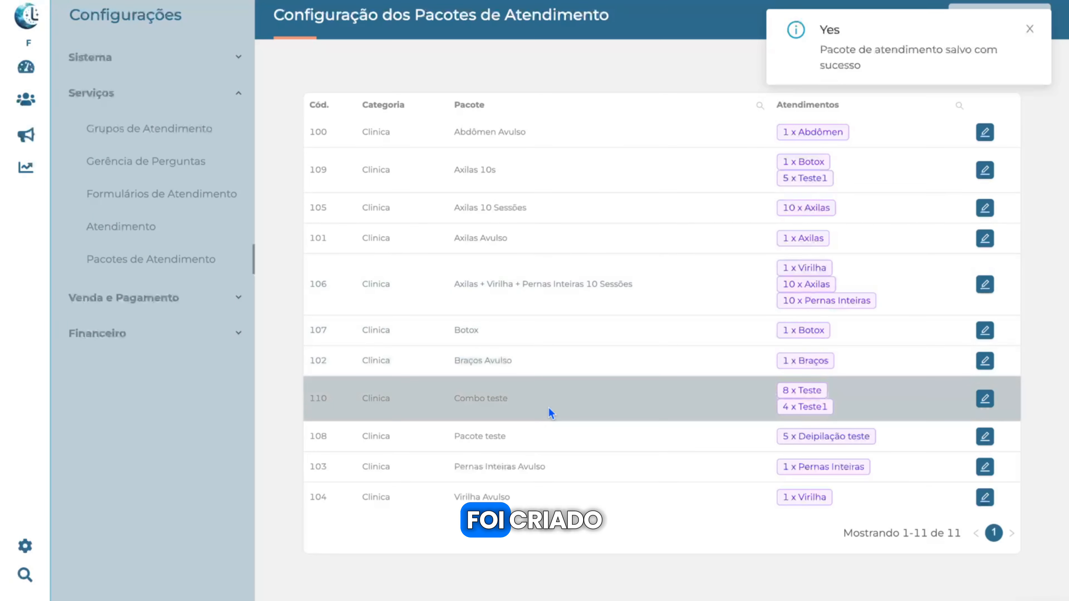
drag(503, 400, 448, 402)
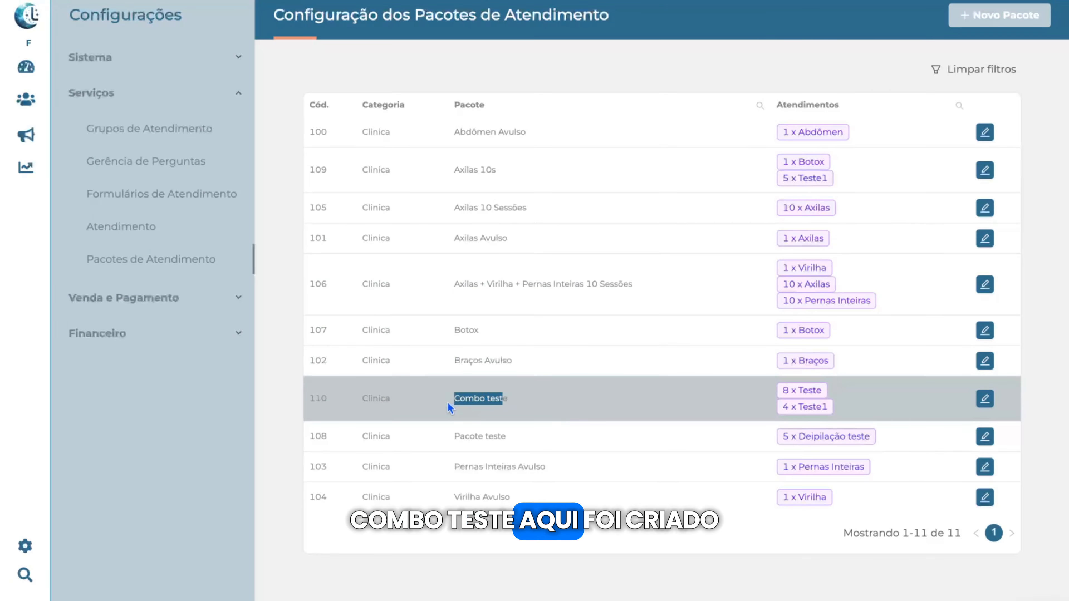
drag(775, 389, 833, 394)
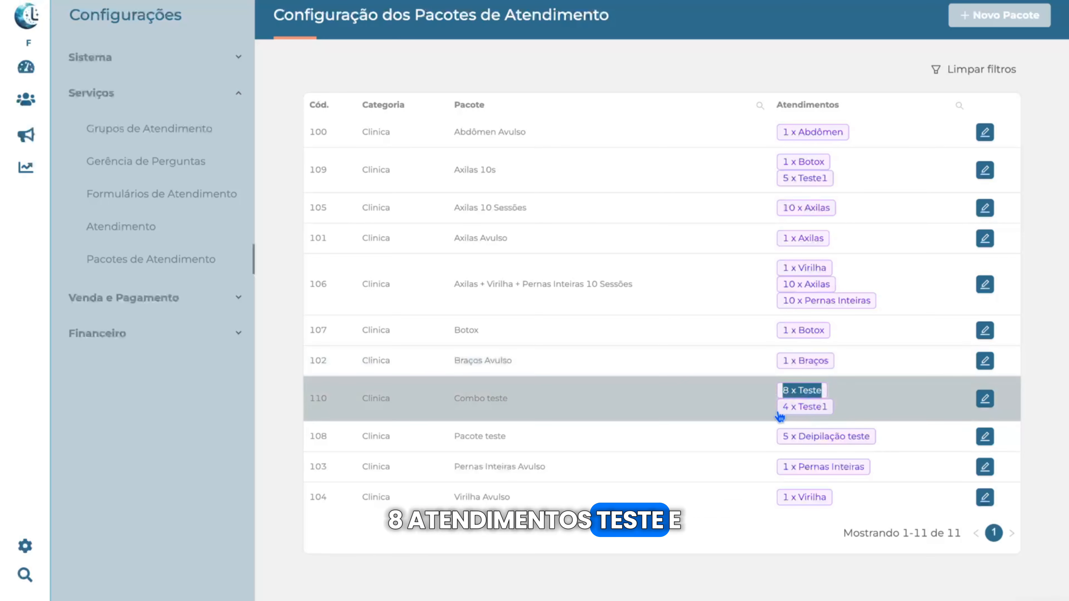
drag(780, 415, 819, 414)
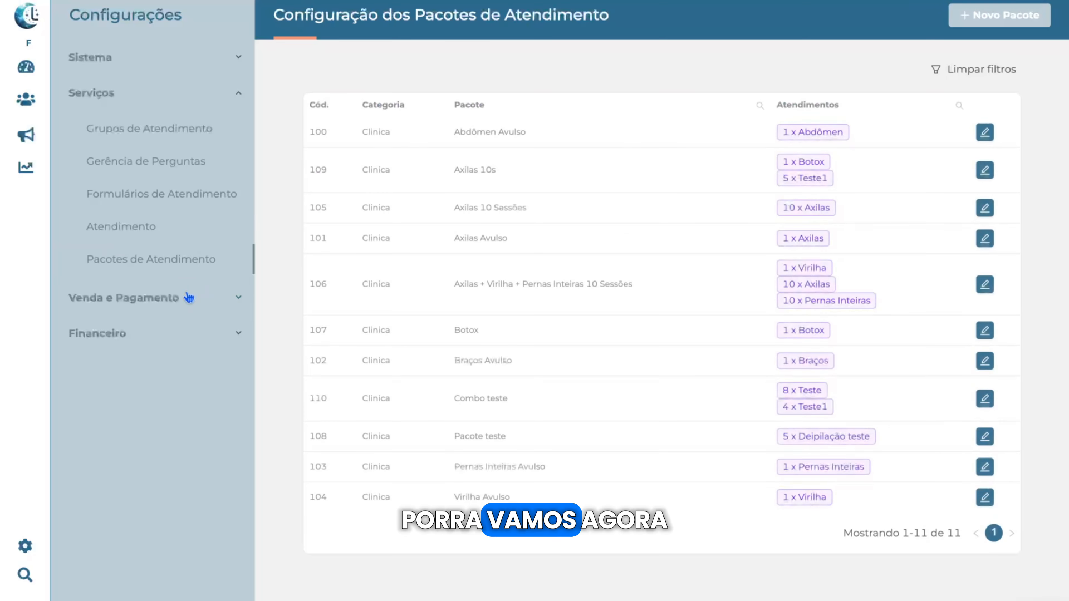
Step: Open the contract template (Modelo de Contrato) under Venda e Pagamento and browse its available variables
click(189, 297)
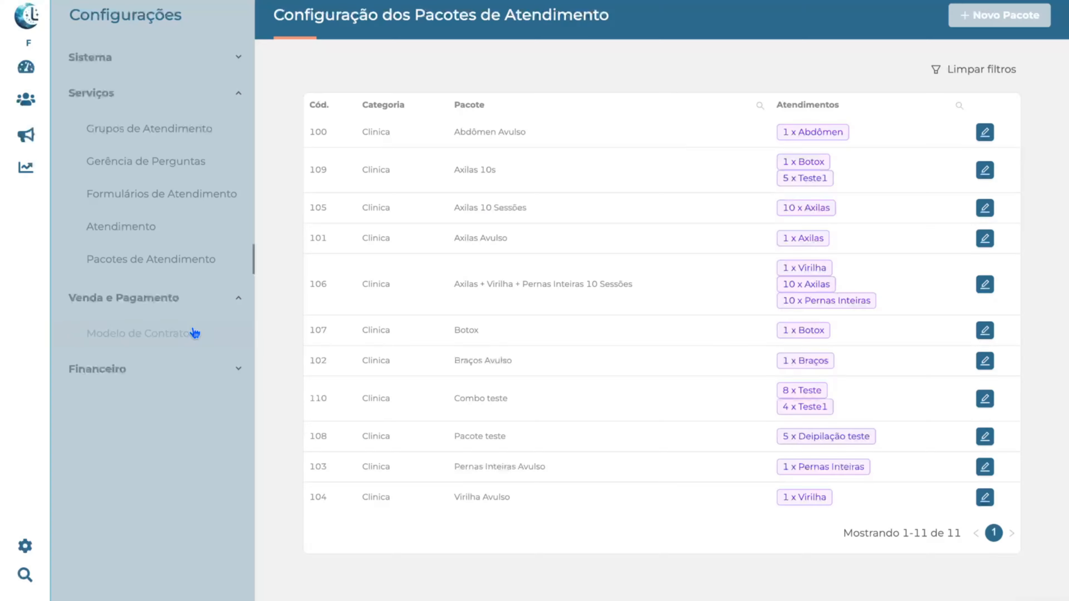
click(193, 332)
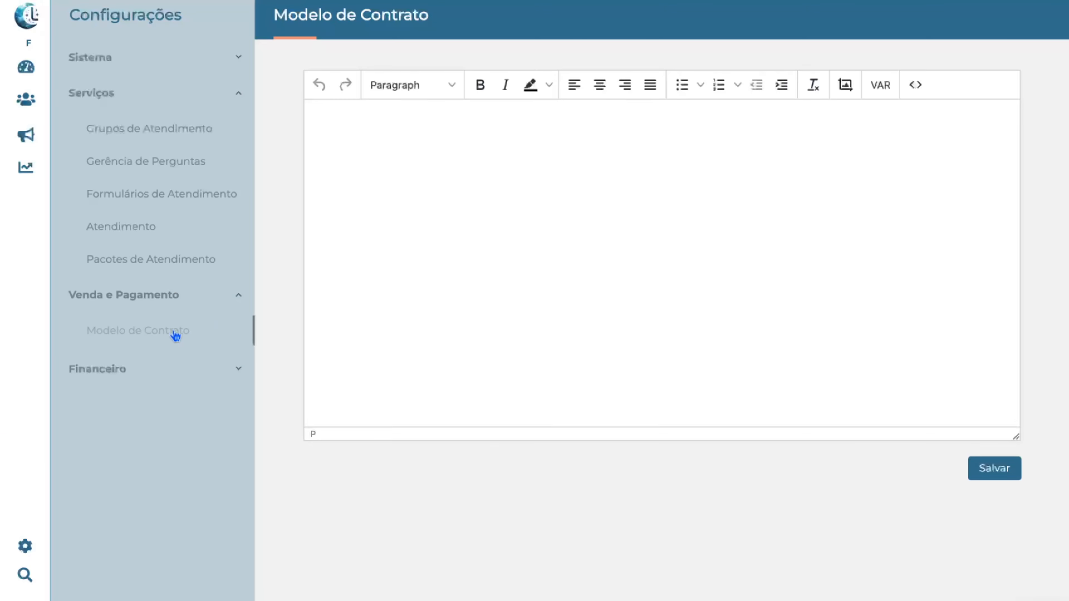
click(411, 198)
mouse_move(795, 33)
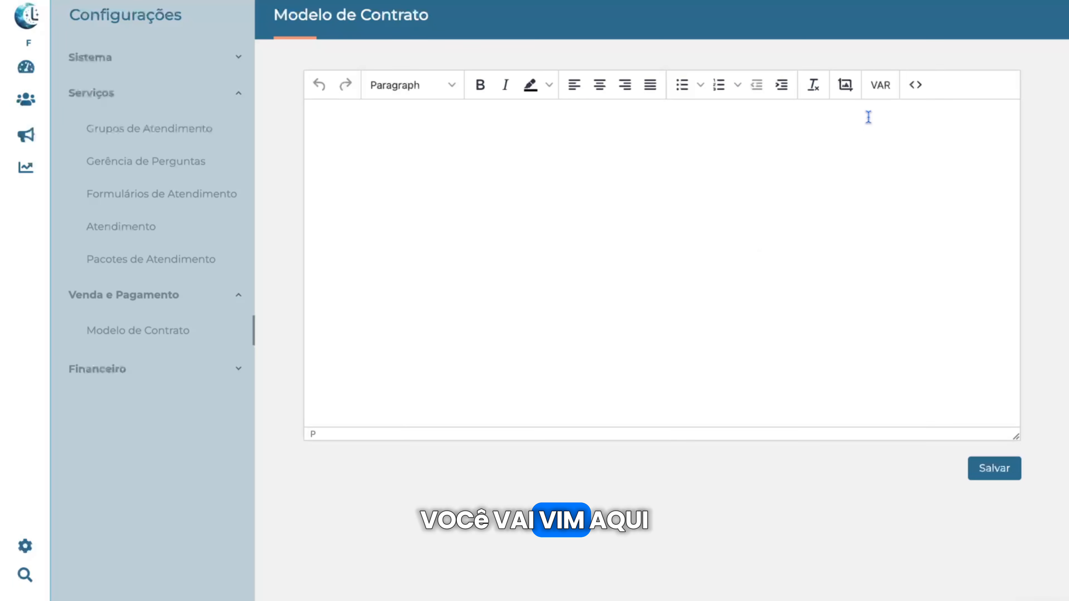
click(883, 87)
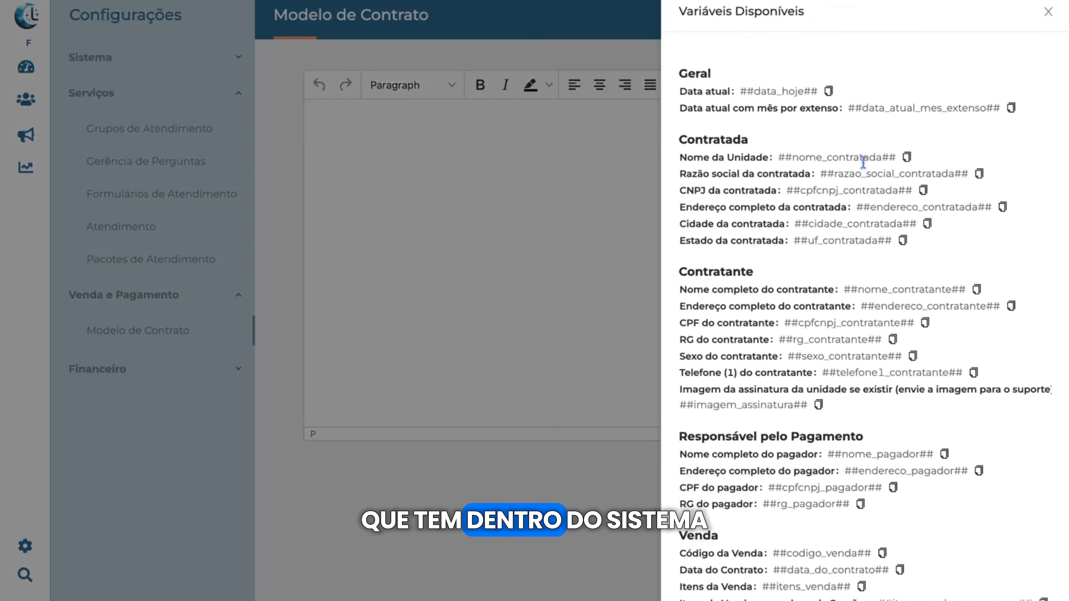
scroll(863, 166, down, 1)
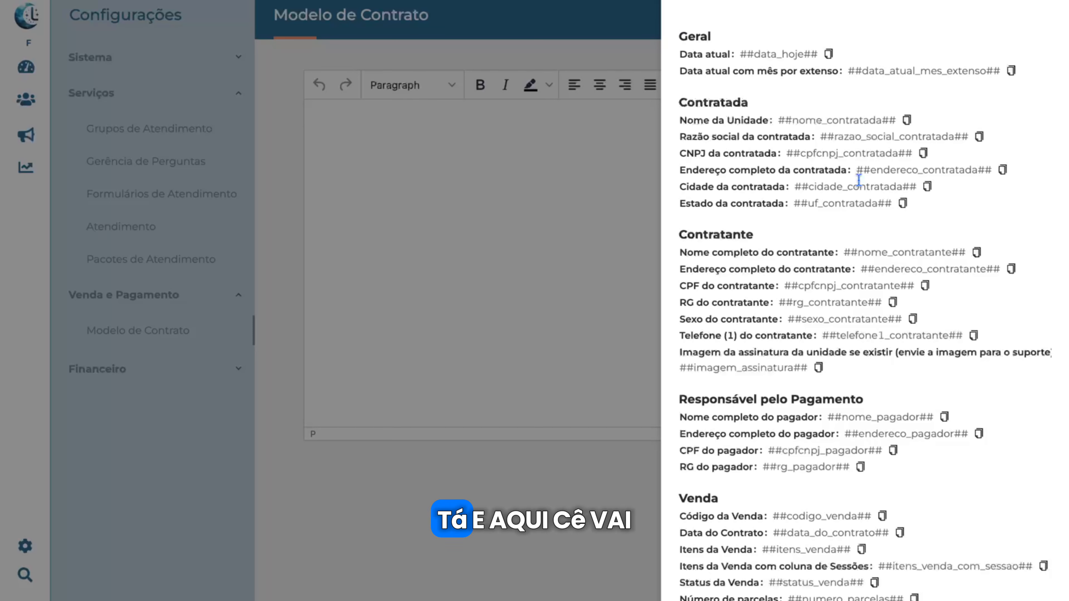
scroll(942, 204, down, 1)
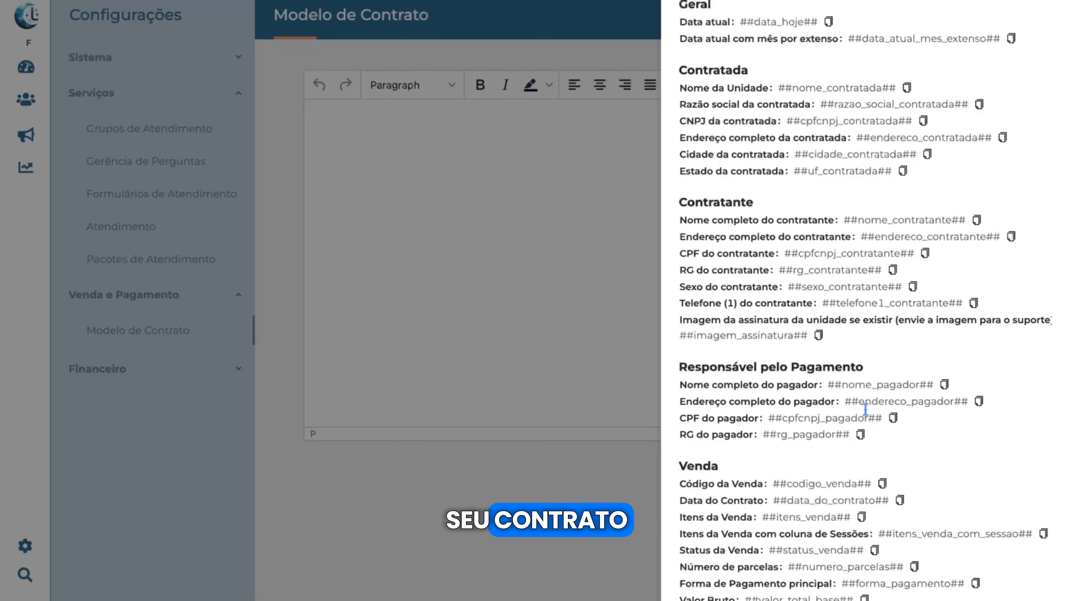
scroll(717, 304, up, 1)
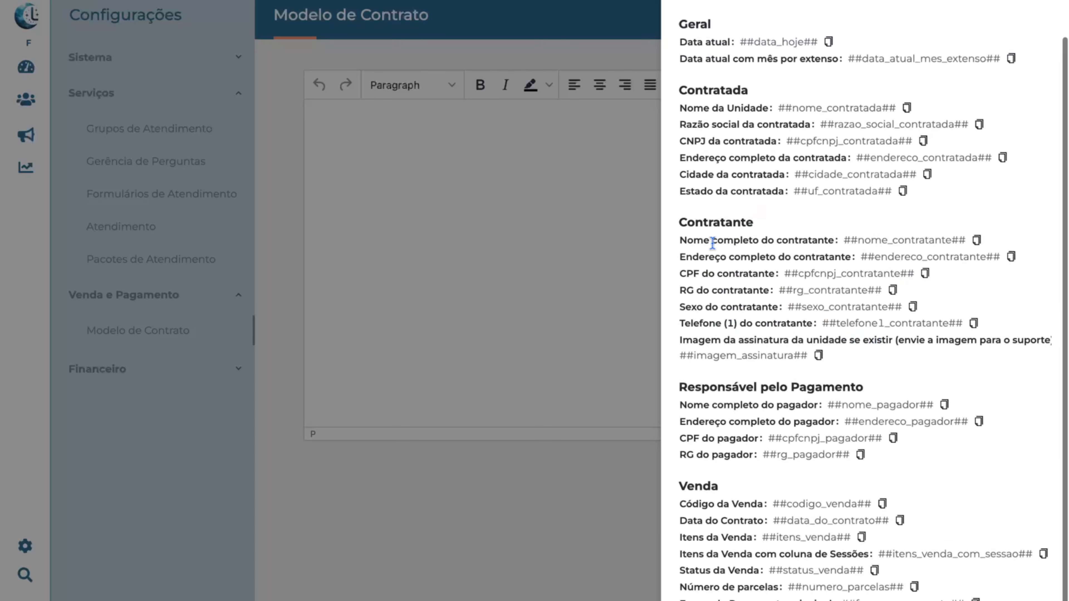
Step: Copy the contracting party's CPF variable and insert ##cpfcnpj_contratante## into the contract template
click(925, 273)
click(432, 155)
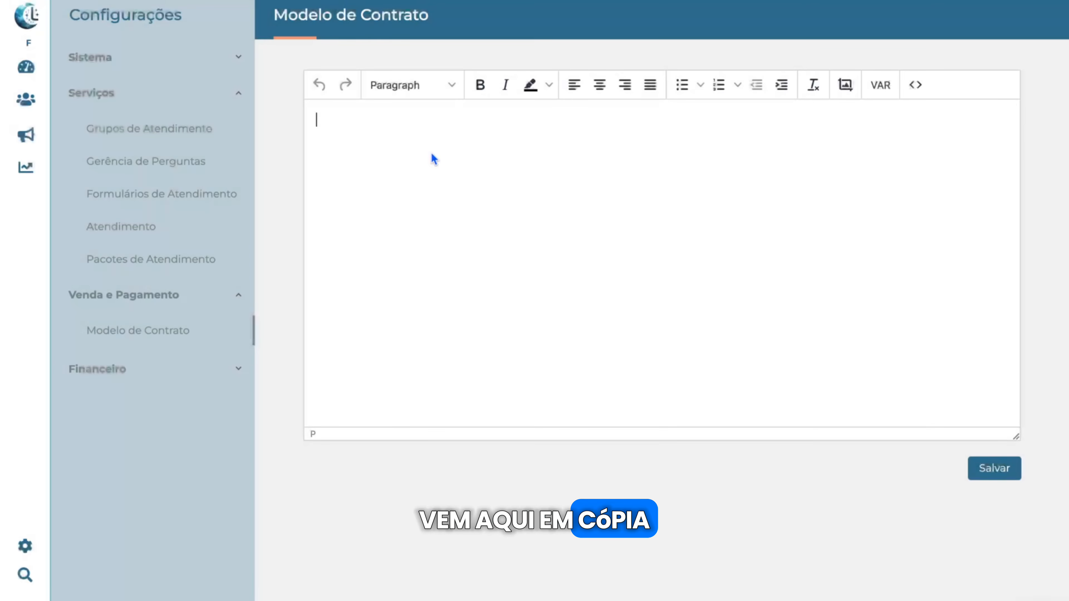
key(ctrl+v)
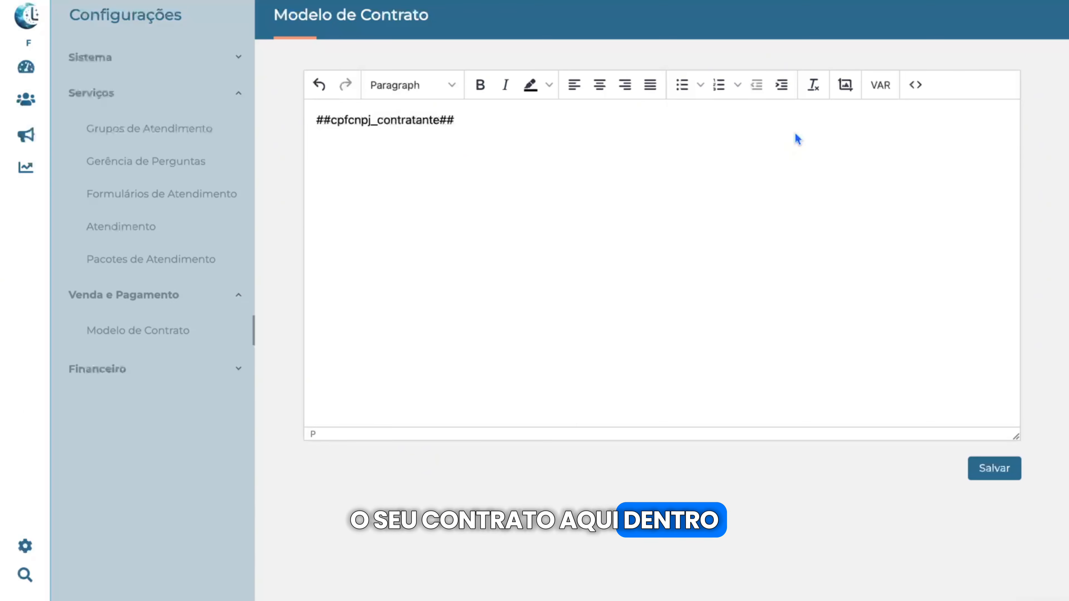
Step: Examine the available contract variables from Geral through Venda and highlight the whole list, then return to the template
click(879, 85)
scroll(866, 150, down, 3)
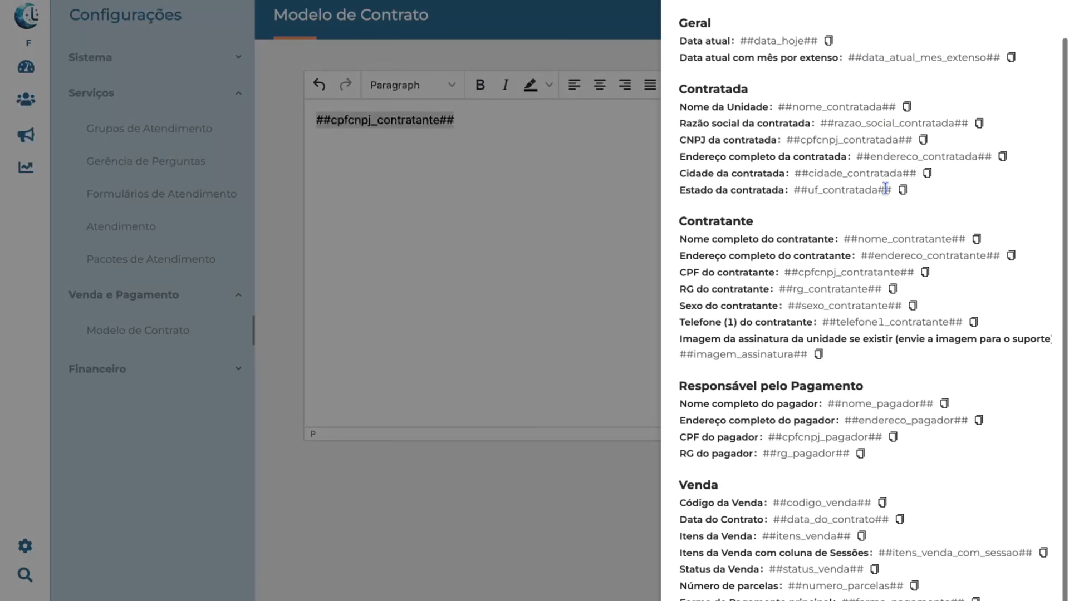
scroll(866, 150, up, 3)
scroll(838, 368, down, 3)
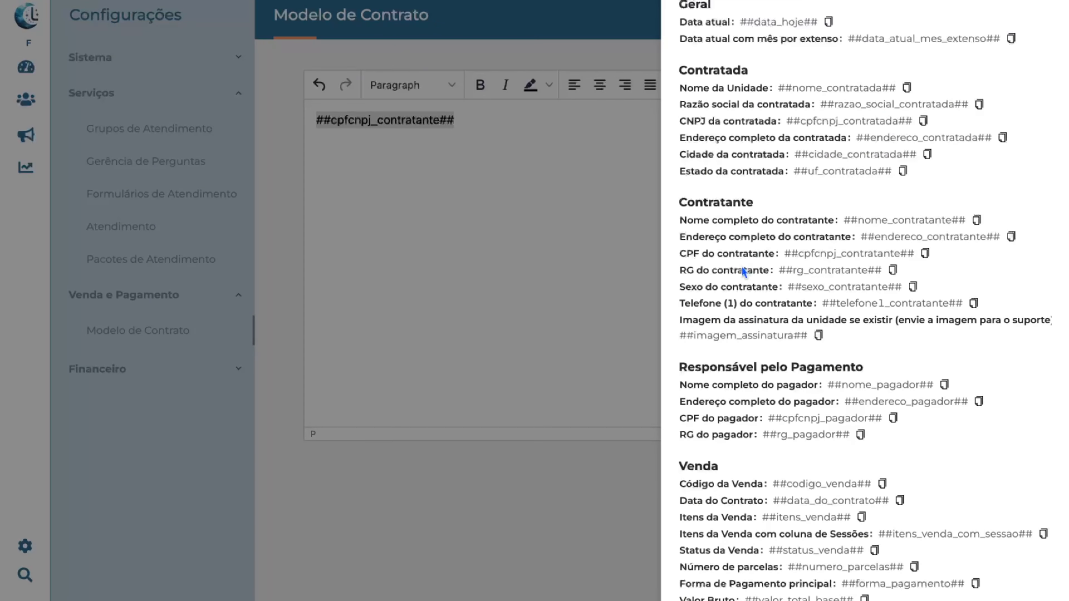
click(590, 260)
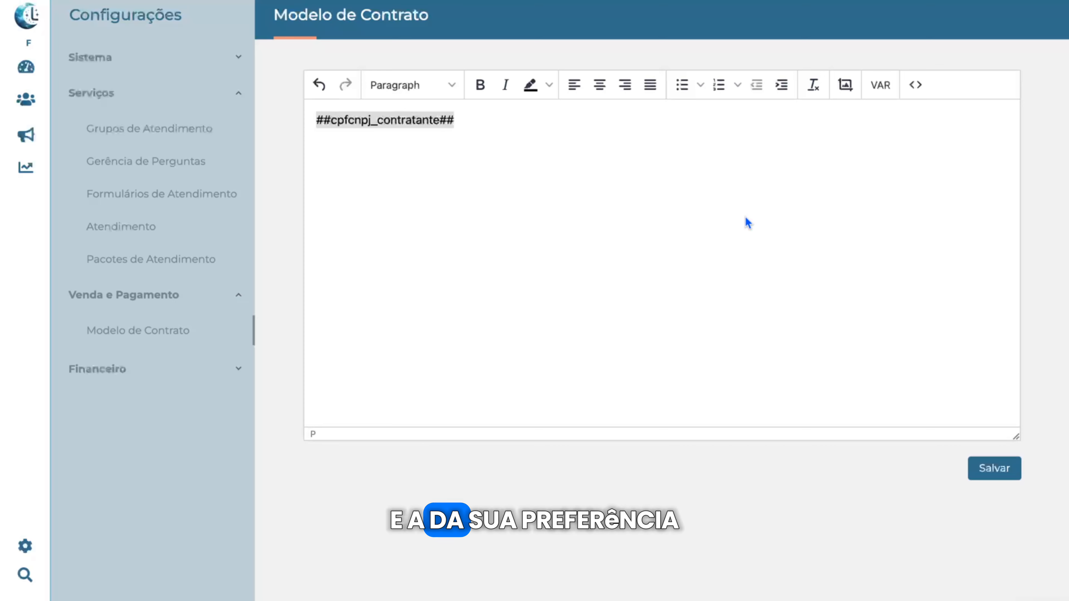
click(877, 90)
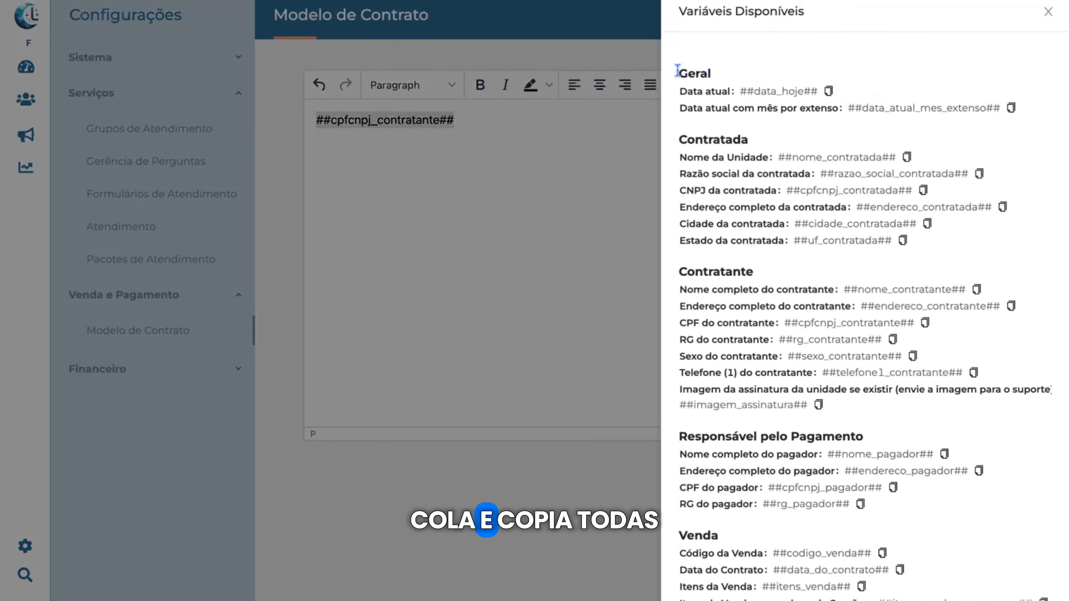
drag(678, 77, 1039, 598)
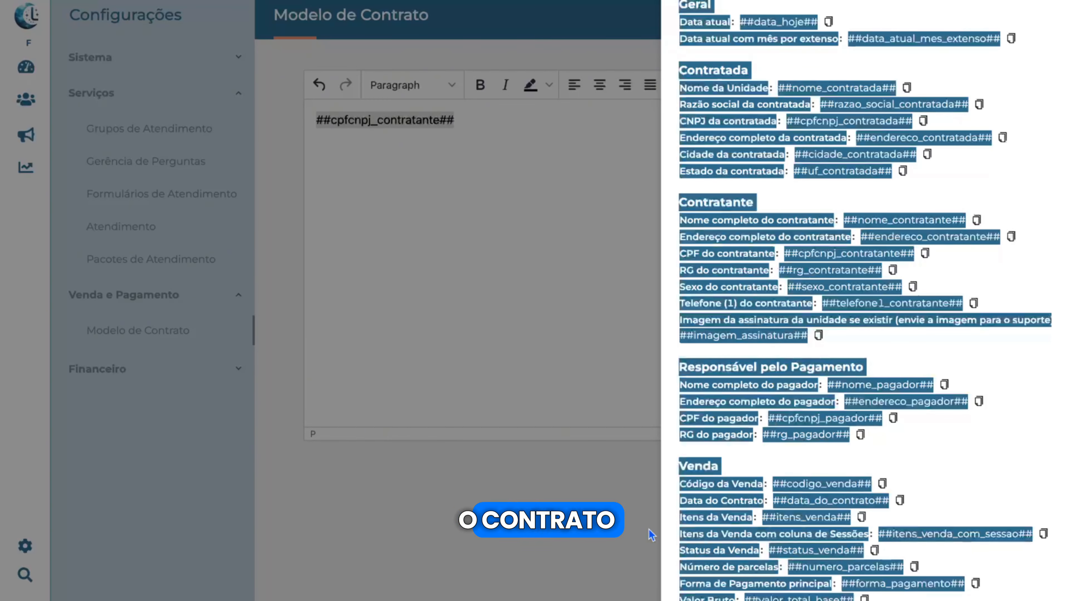
click(561, 397)
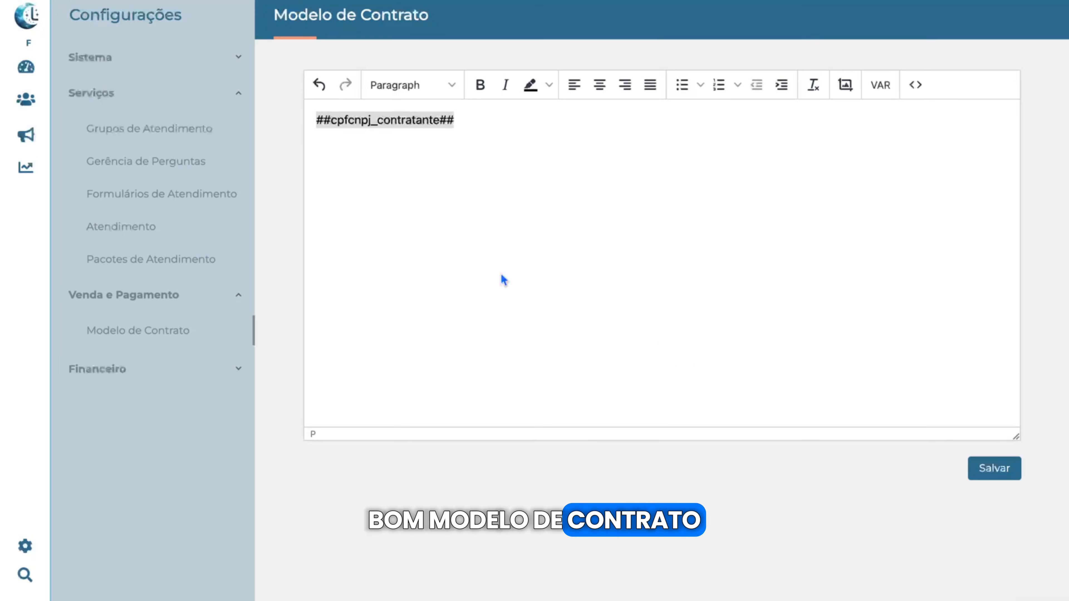
Step: Open the chart of accounts (Plano de Contas) under Financeiro and inspect the child accounts of Despesa
click(215, 296)
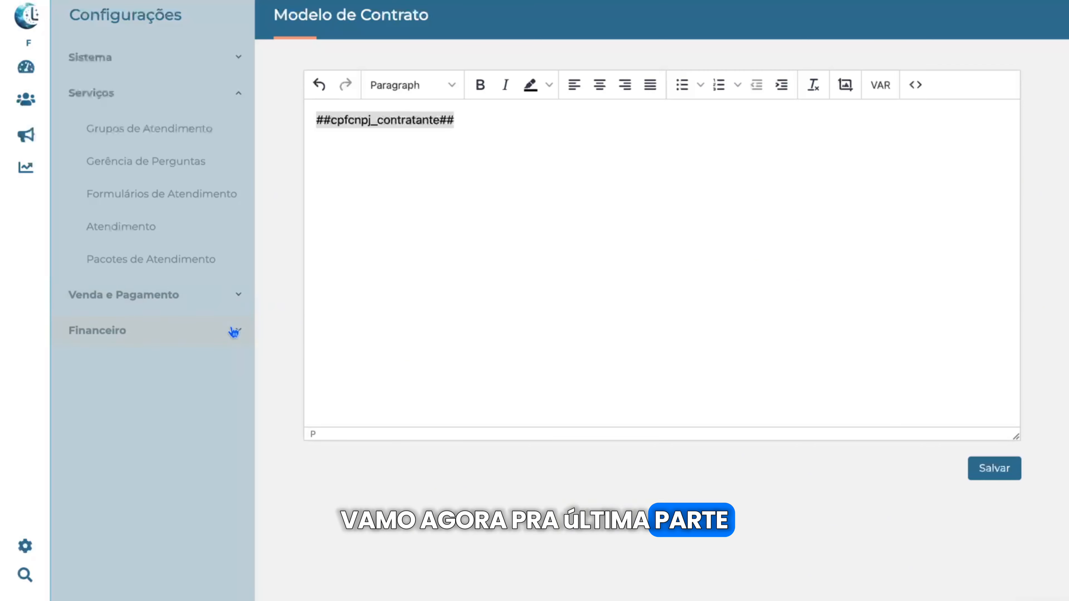
click(180, 377)
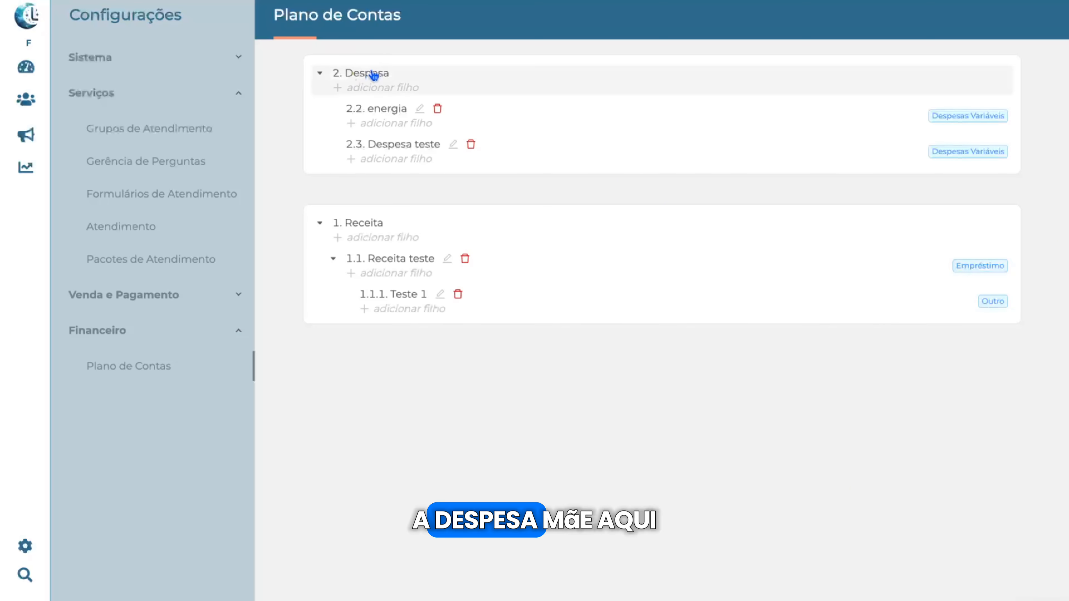
click(337, 76)
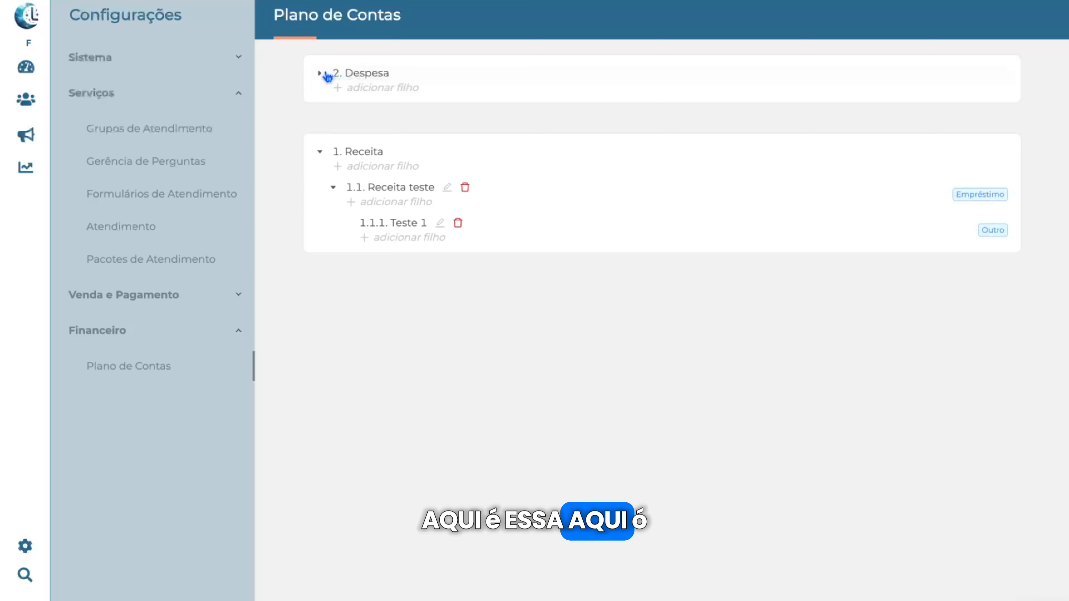
click(321, 73)
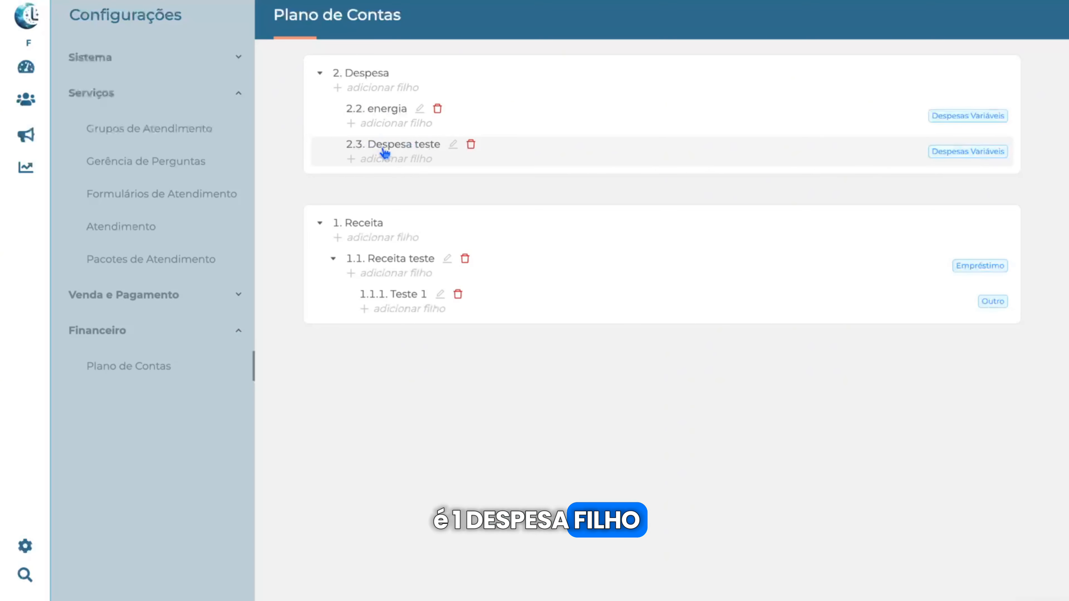
Step: Add a child account named Despesa teste under Despesa, with type Despesas Variáveis, and save it
click(339, 88)
click(423, 147)
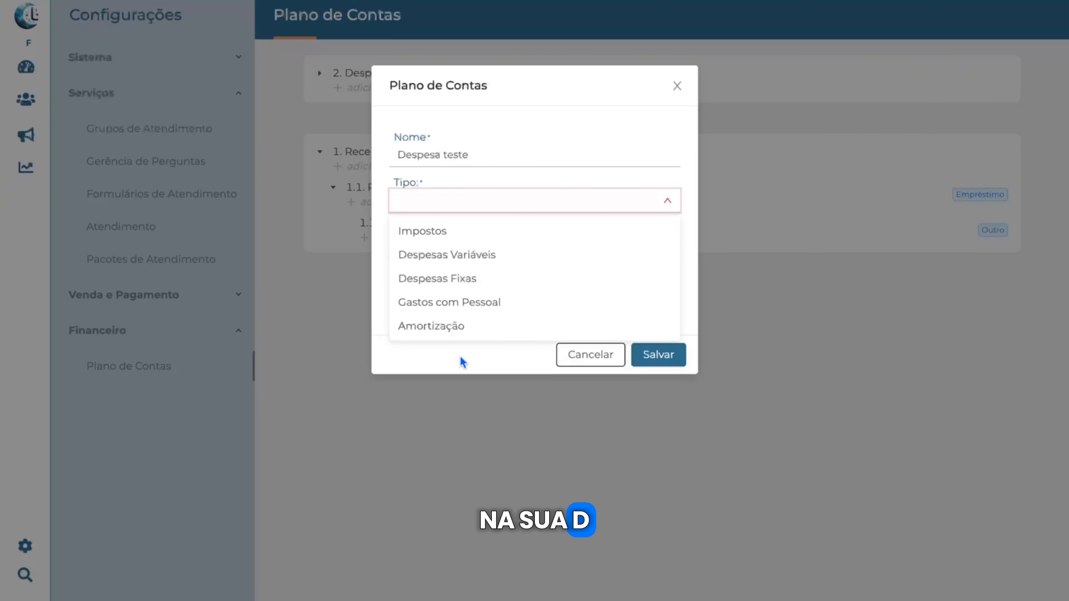
click(466, 353)
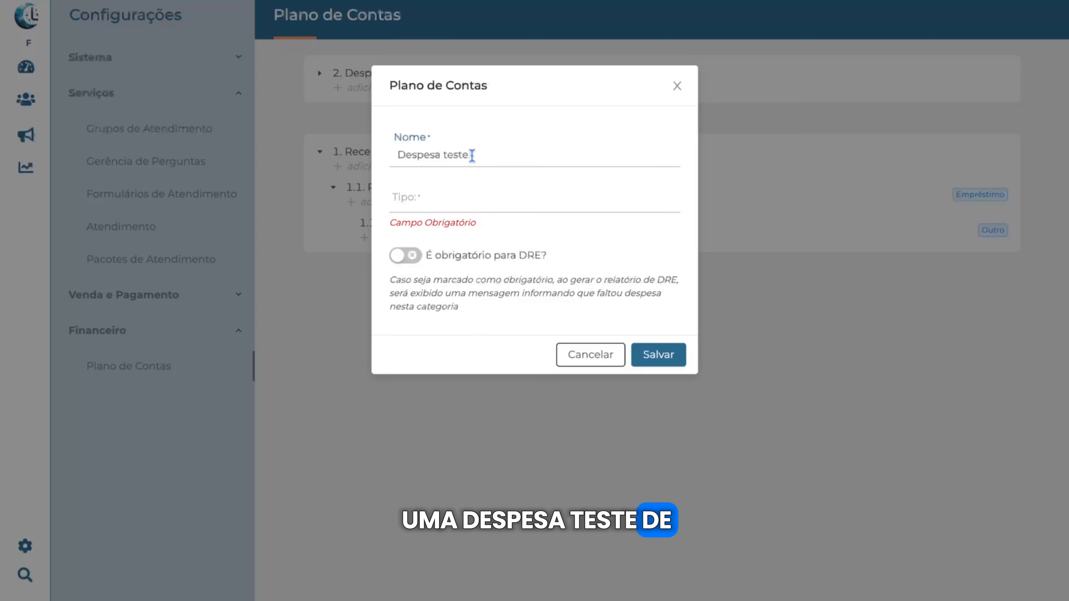
click(473, 206)
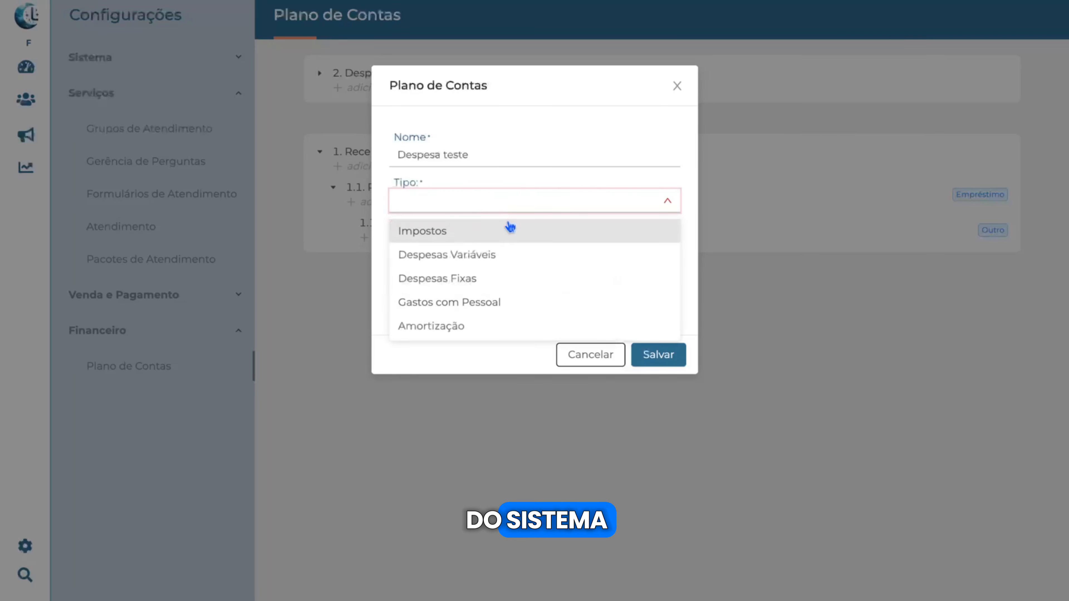
click(513, 253)
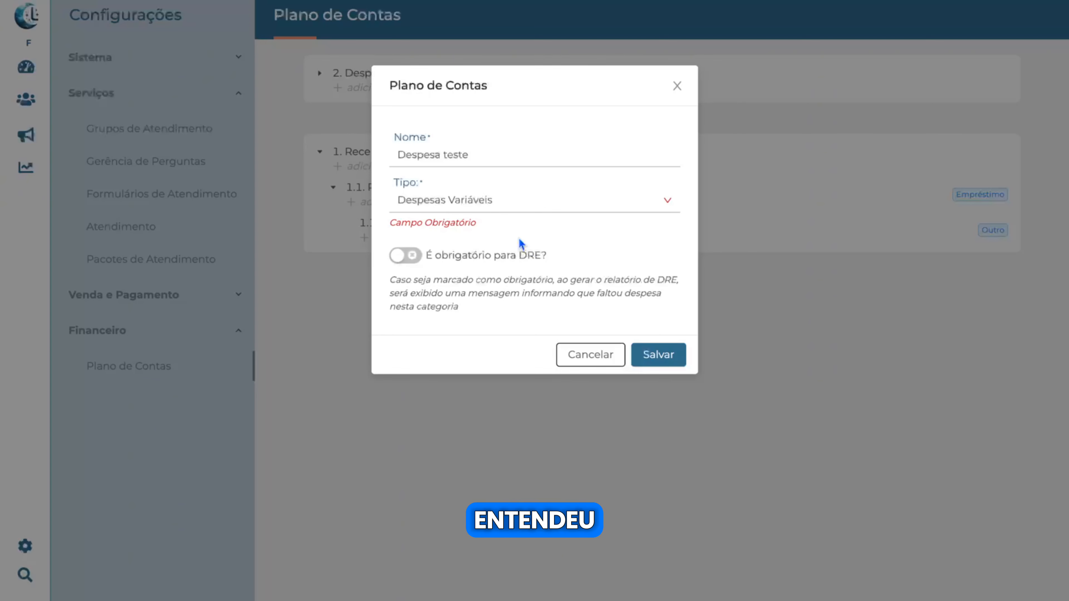
click(506, 197)
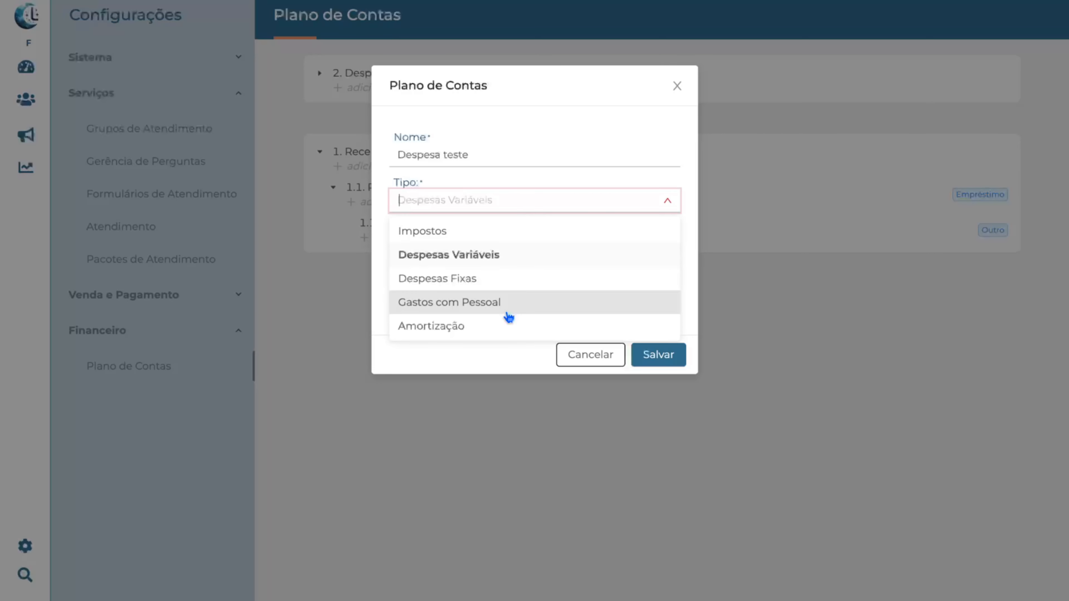
click(480, 263)
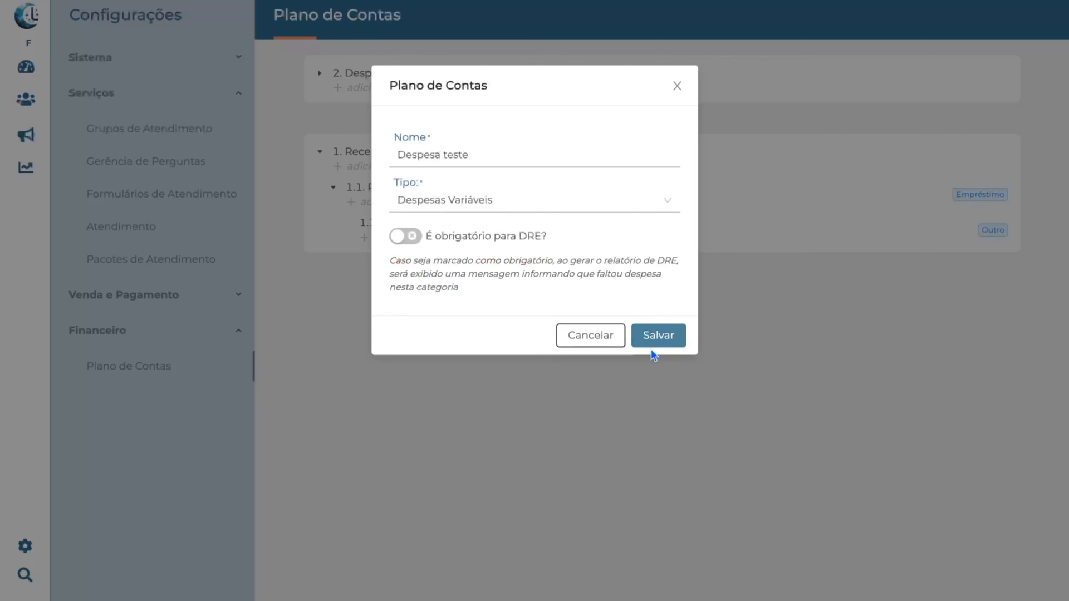
click(657, 342)
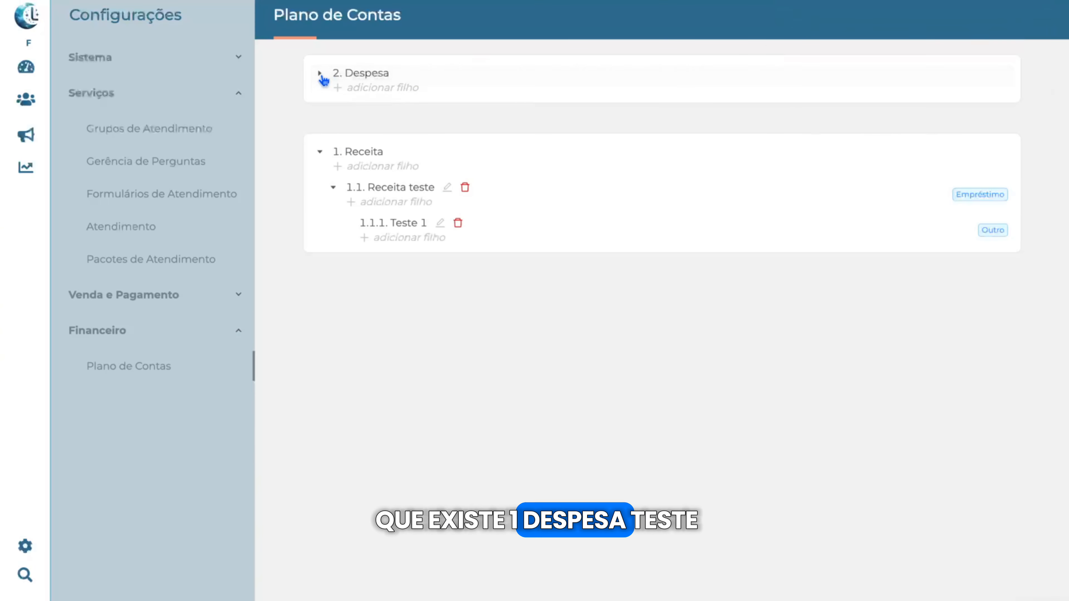
Step: Expand Despesa and add another child account named teste with type Despesas Variáveis
click(320, 73)
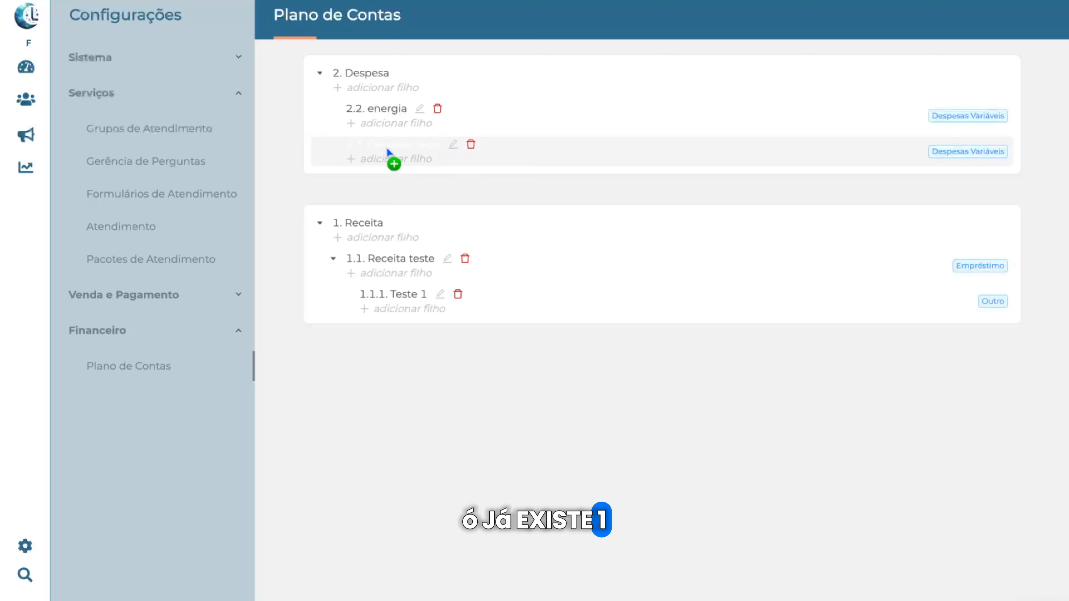
click(340, 87)
text(teste)
click(543, 201)
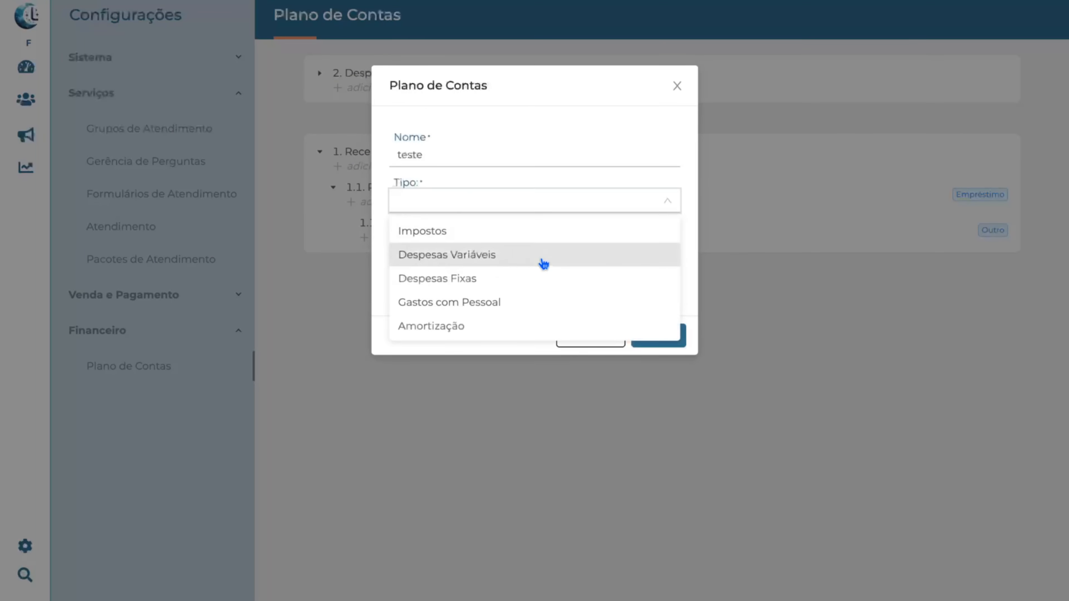
click(544, 255)
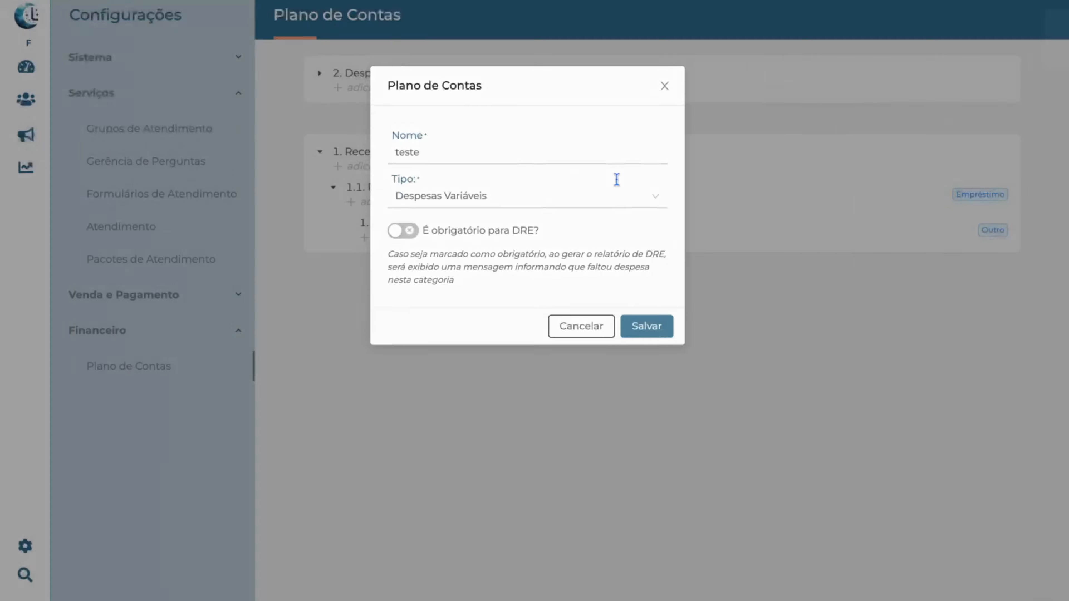
click(647, 327)
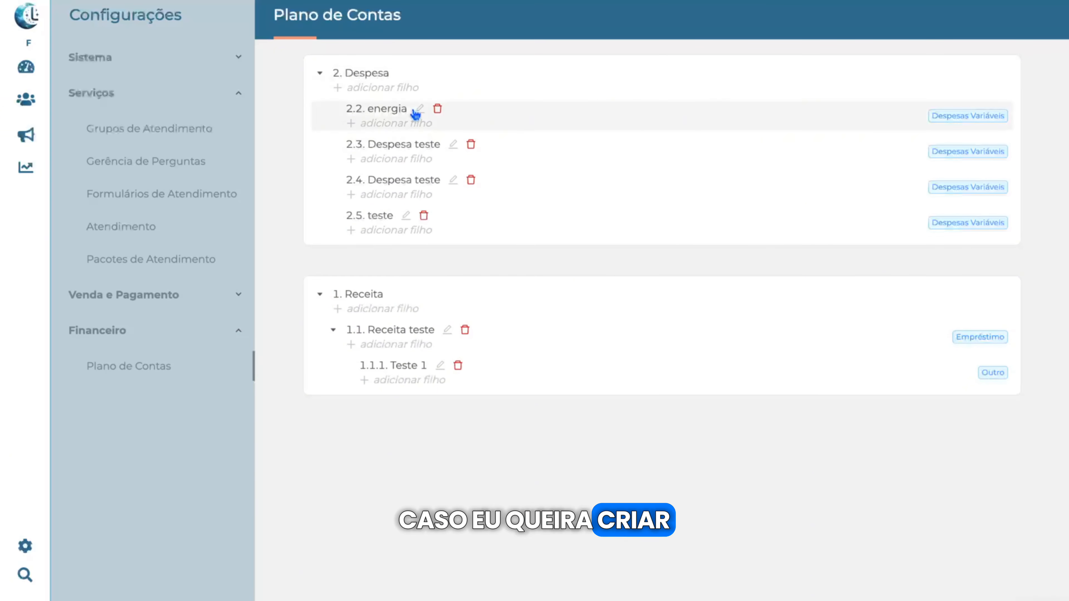
Step: Add a child account named energia maquina with type Despesas Variáveis under energia and check it in the expanded tree
click(393, 124)
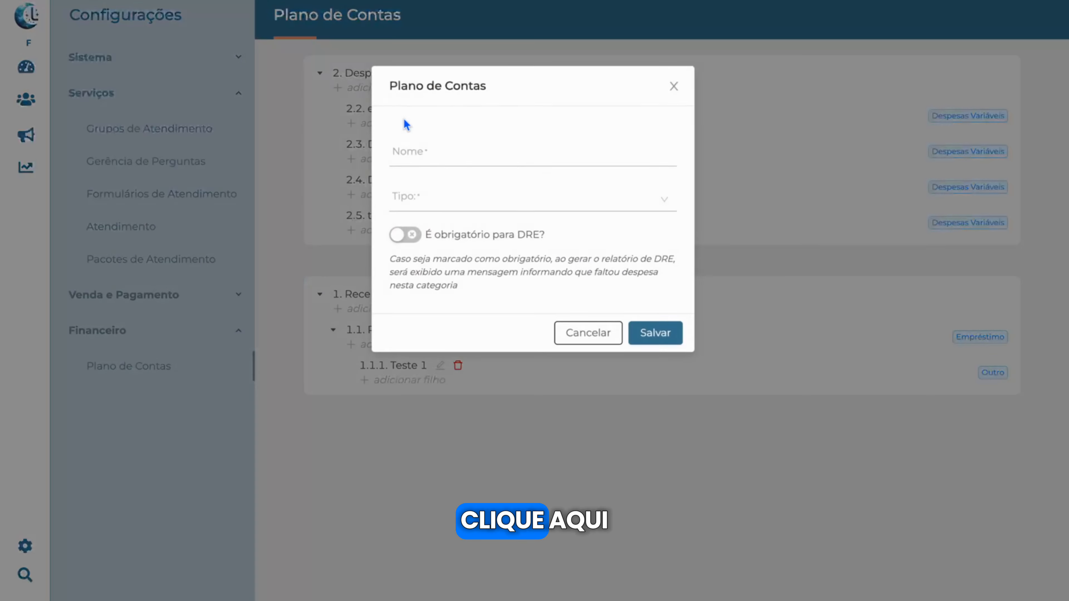
click(433, 146)
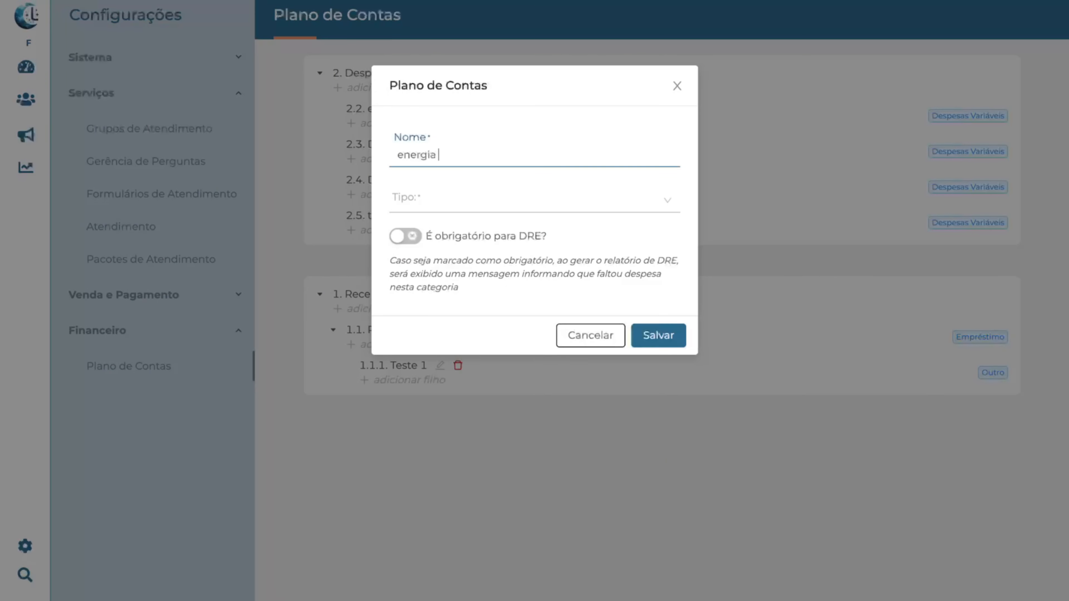
key(Return)
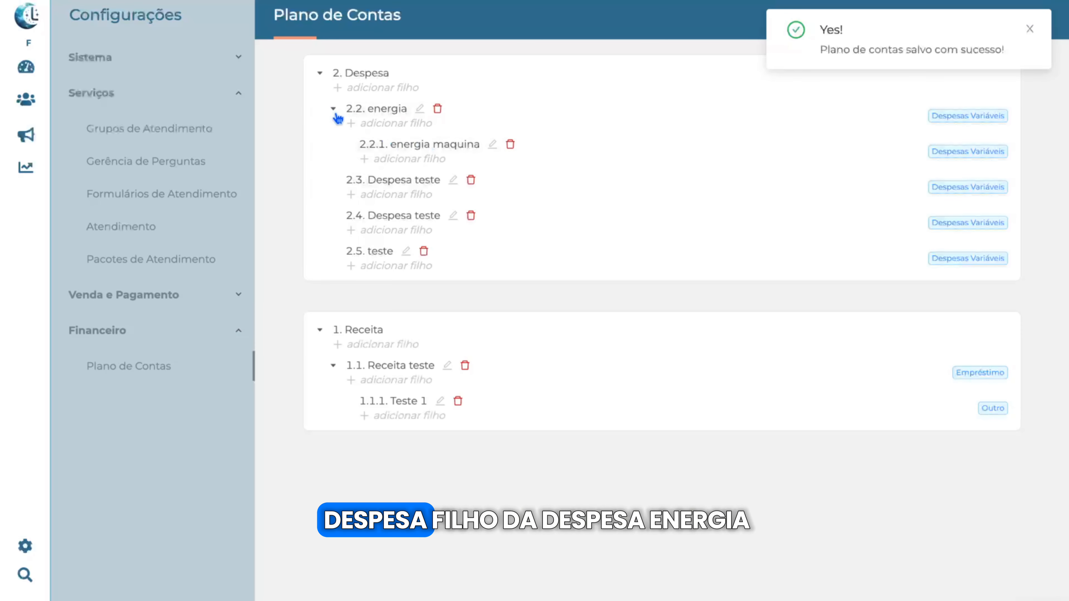
click(333, 109)
click(333, 109)
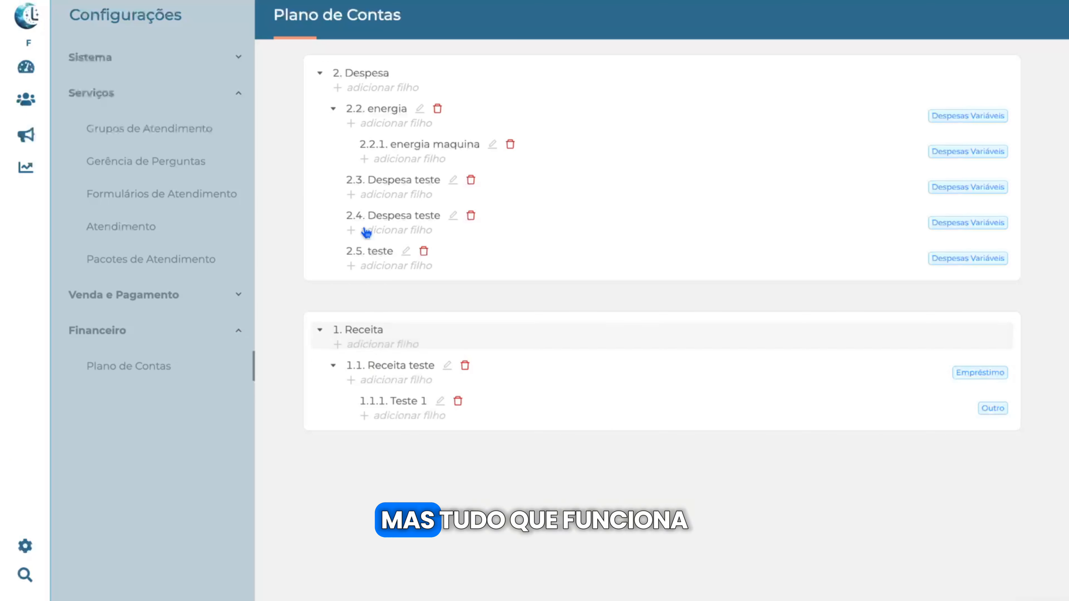
Step: Collapse the Despesa and Receita trees and review the settings groups Sistema, Serviços, Venda e Pagamento and Financeiro
click(320, 72)
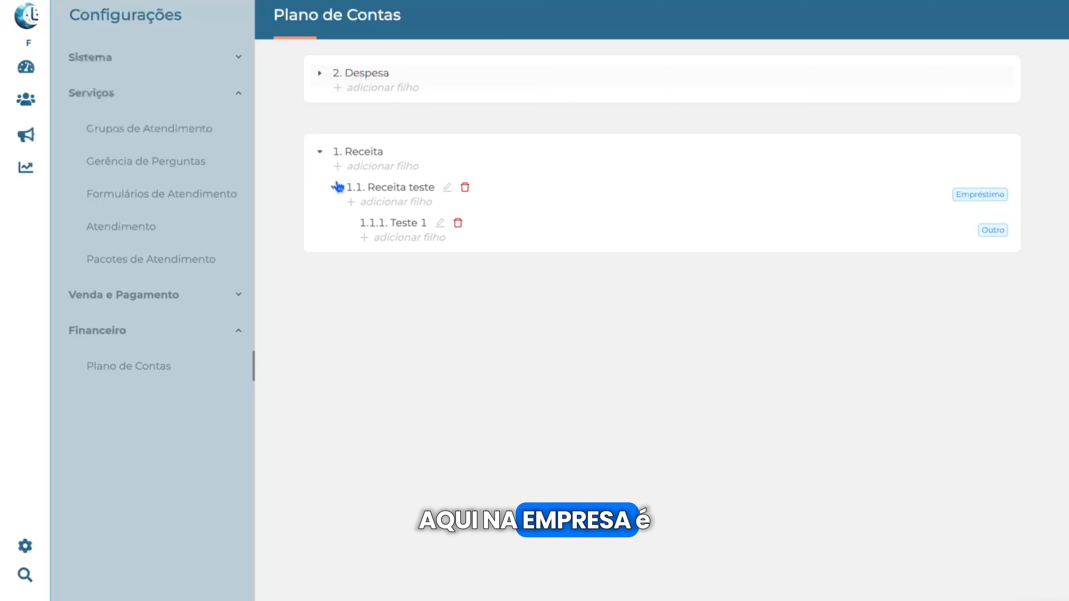
click(320, 153)
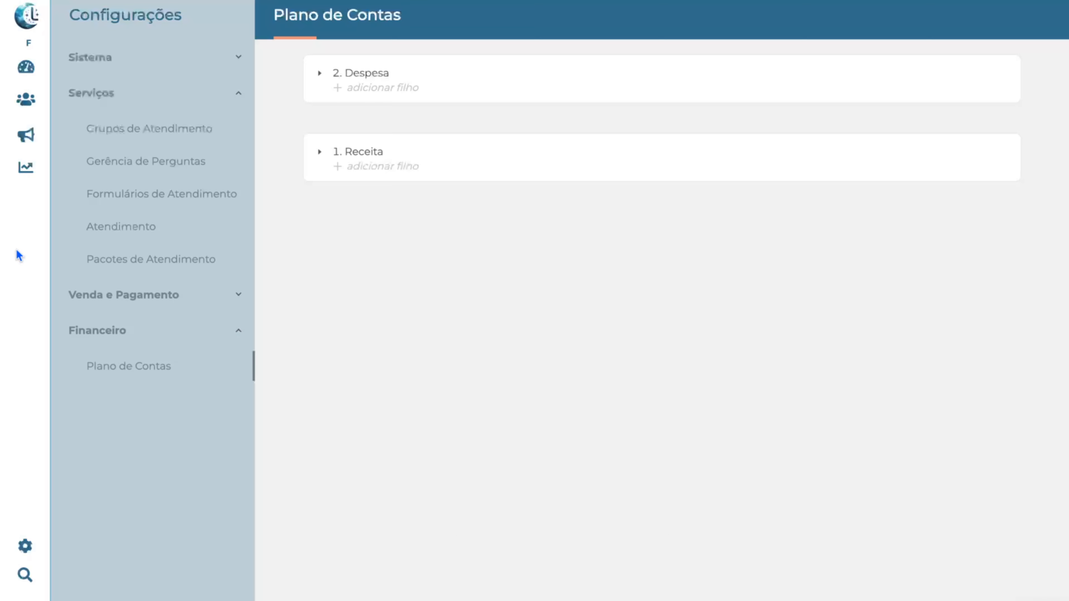
click(170, 92)
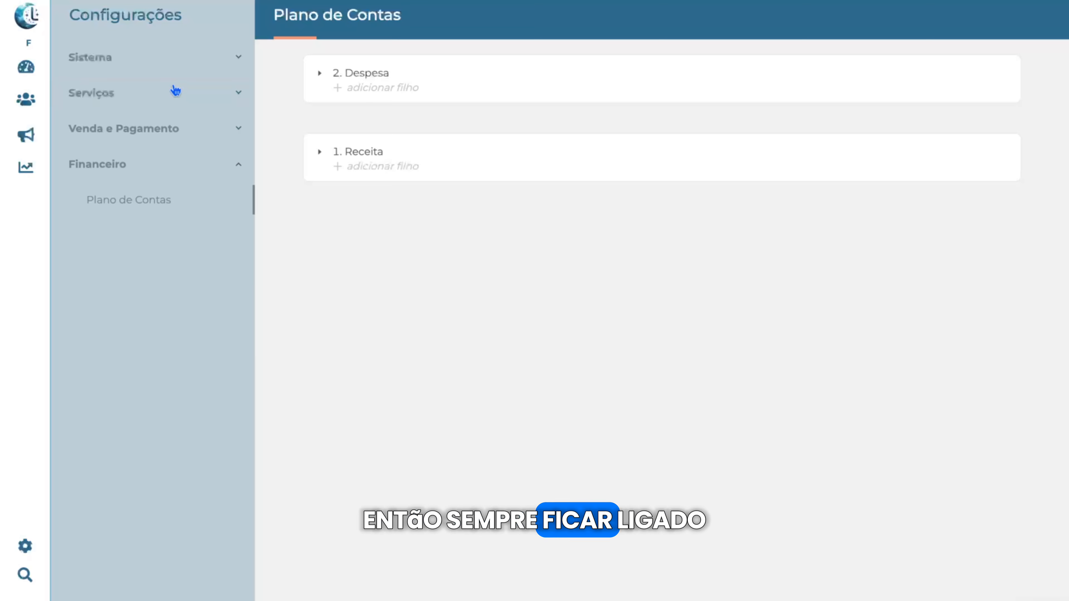
click(67, 68)
click(169, 238)
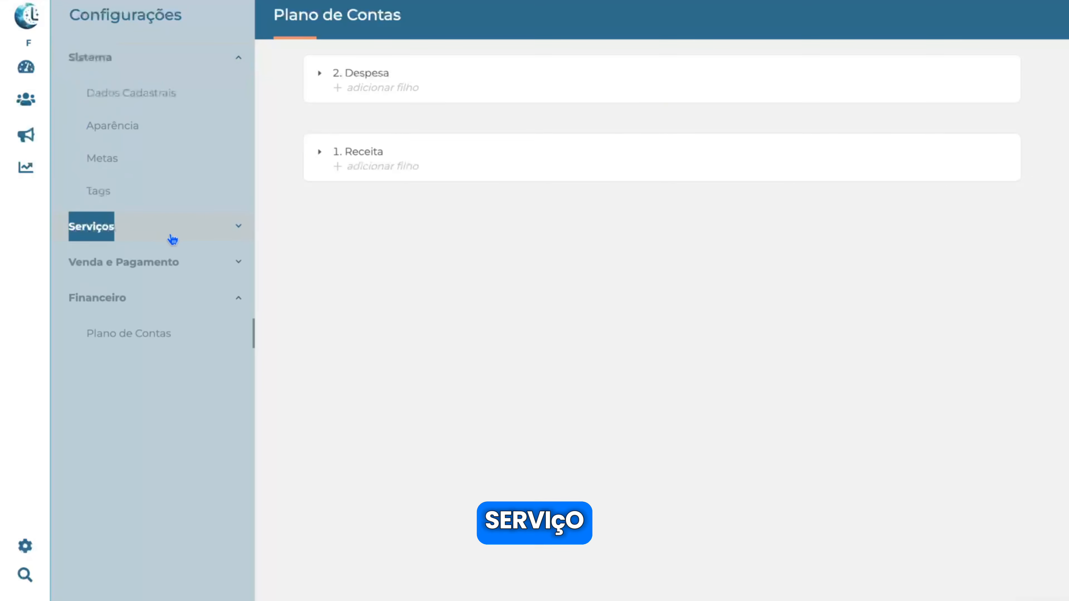
click(73, 436)
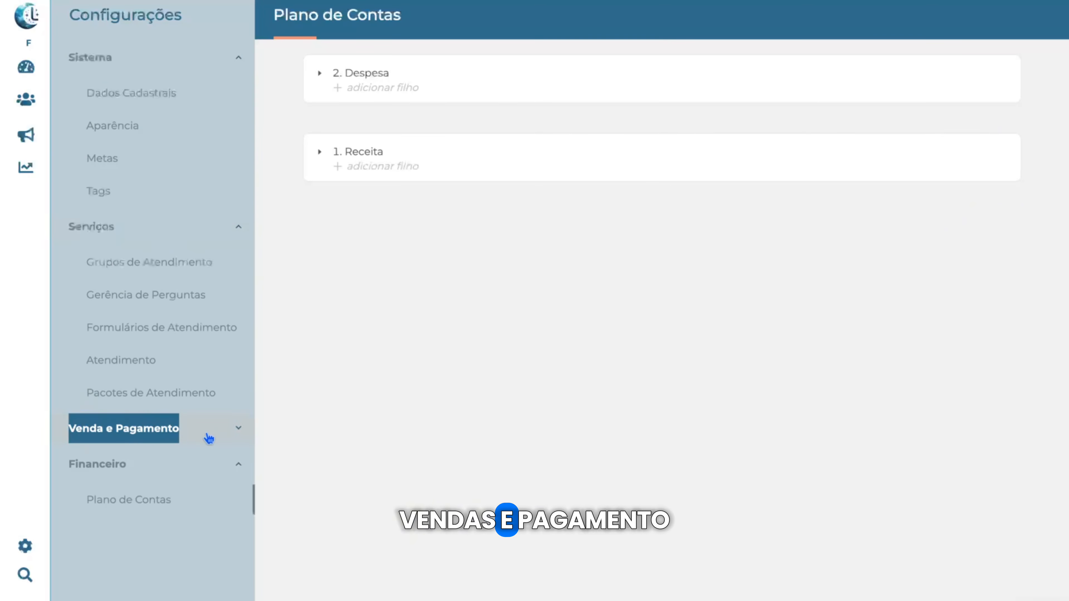
click(101, 503)
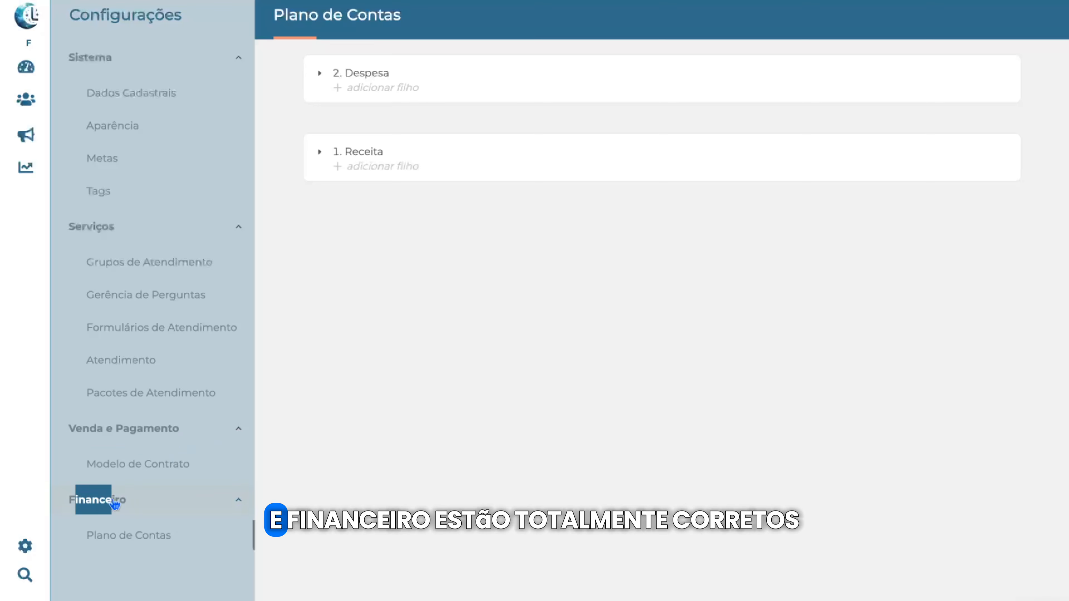
click(151, 506)
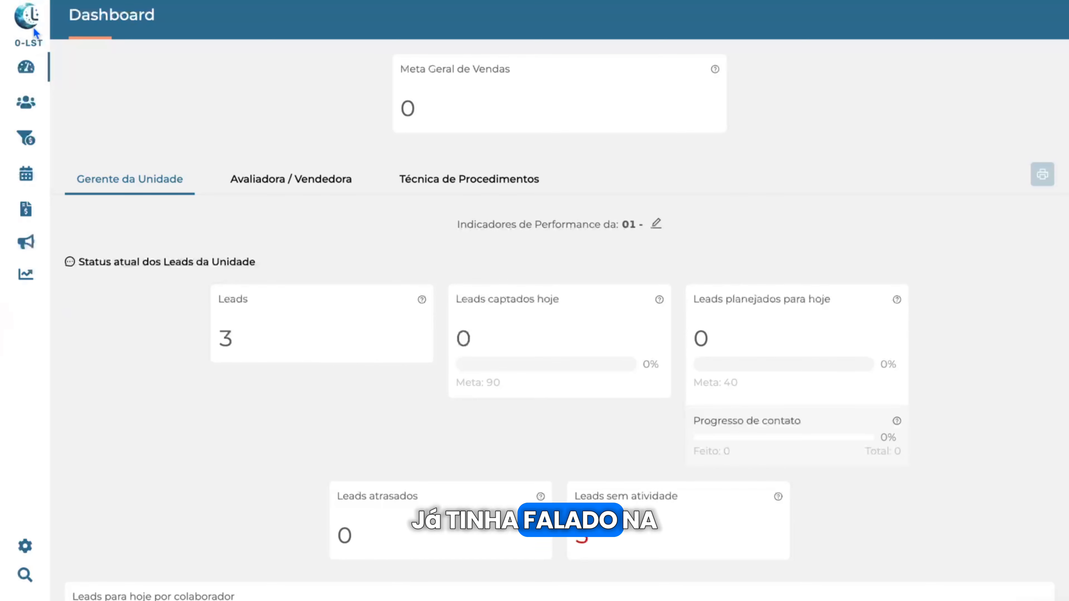
Step: Select 01 - Lumia Sistemas Teste as the active unit and open its registration data settings (Dados Cadastrais)
click(26, 44)
click(101, 60)
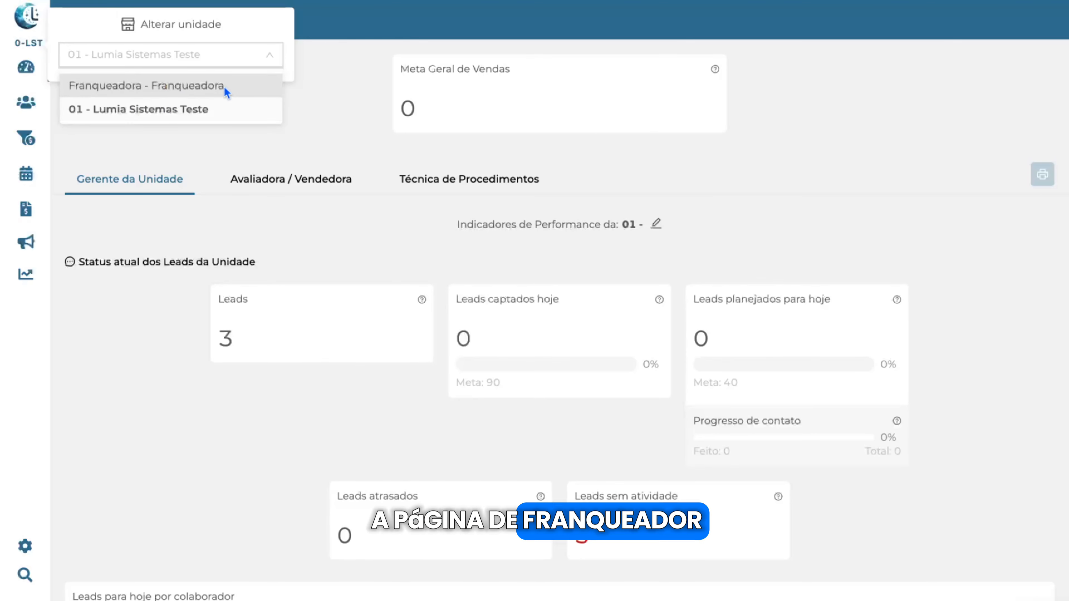
click(195, 109)
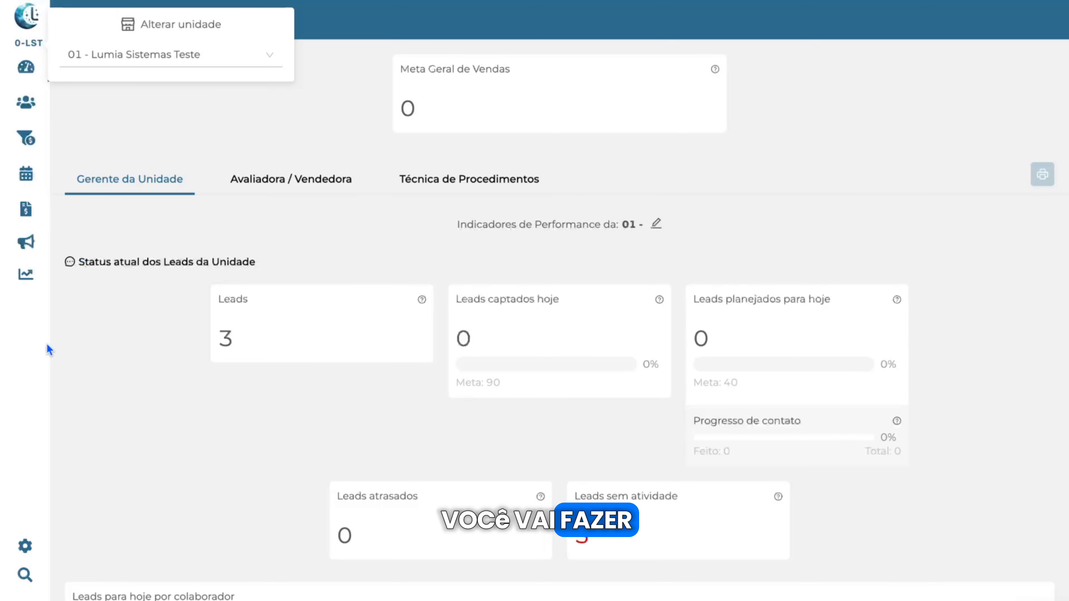
click(26, 546)
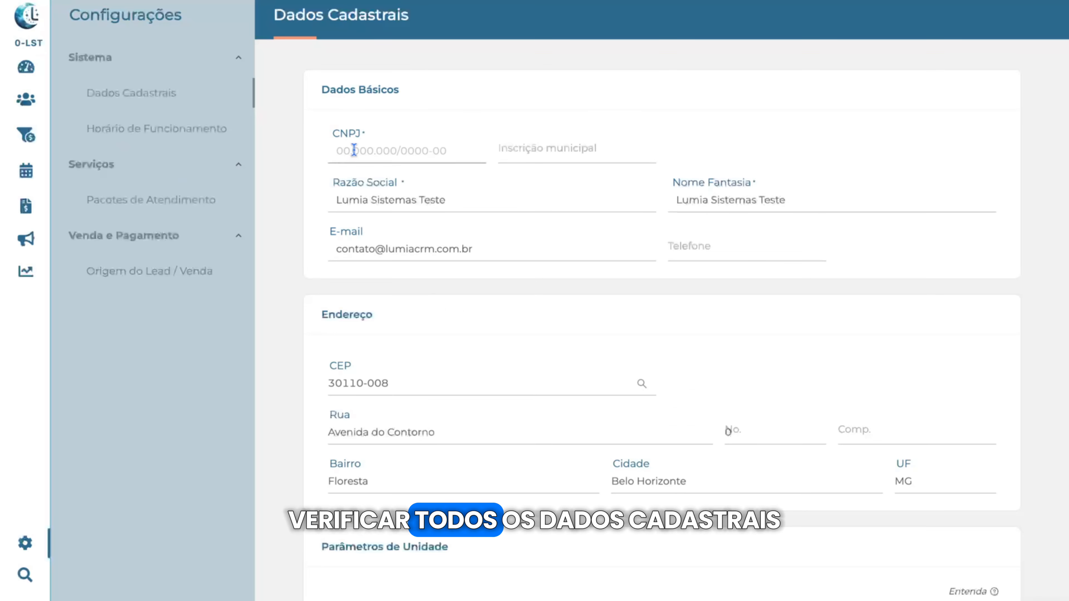
Step: Examine the unit's basic registration data (Dados Básicos), highlighting the CNPJ field
drag(353, 149, 489, 159)
click(462, 152)
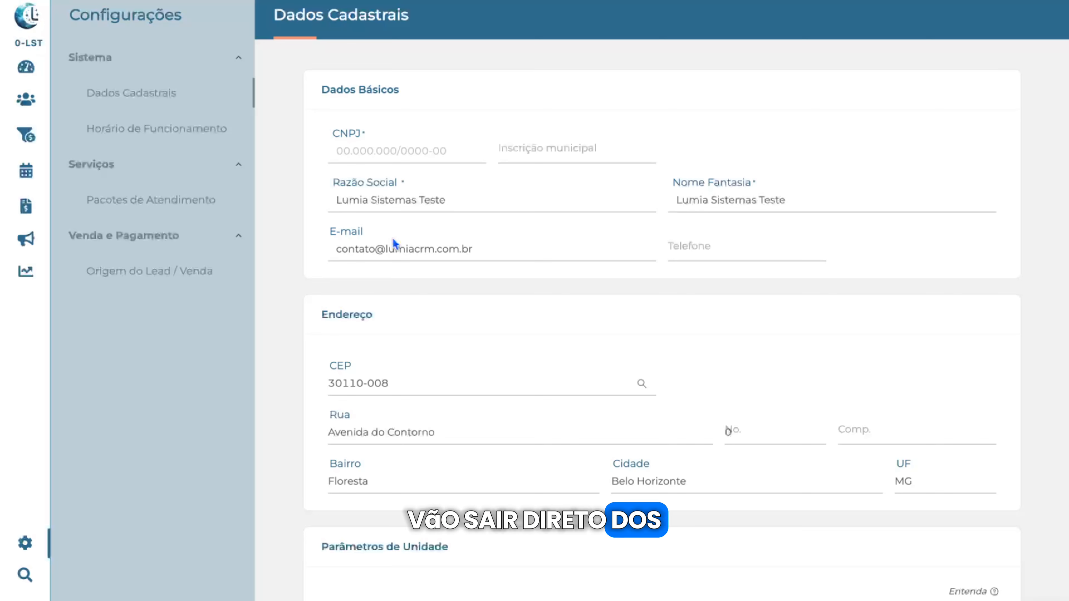
drag(311, 87, 410, 94)
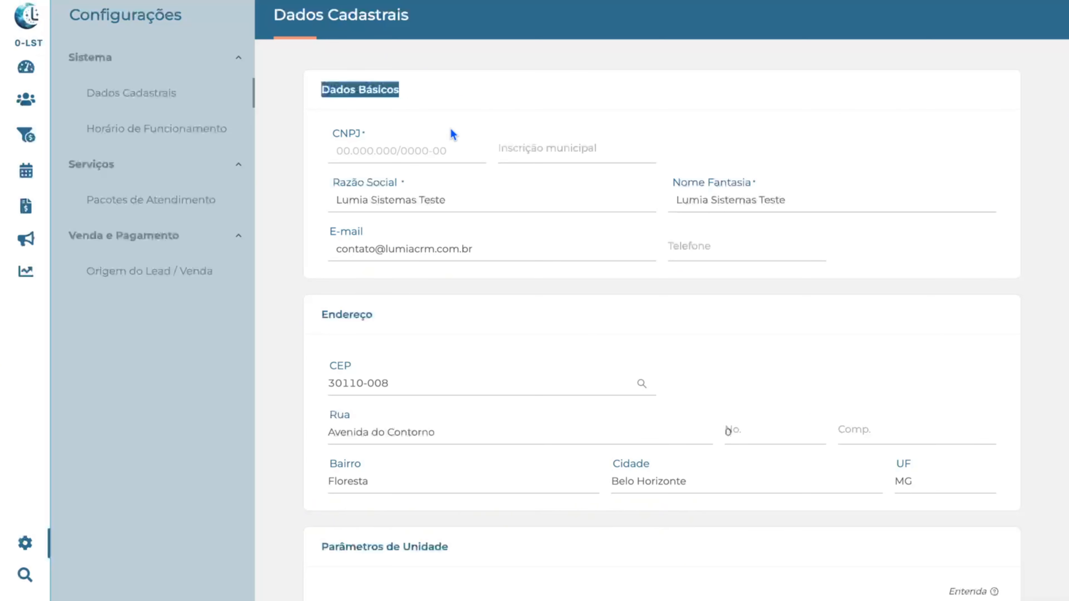
click(348, 154)
drag(332, 148, 453, 148)
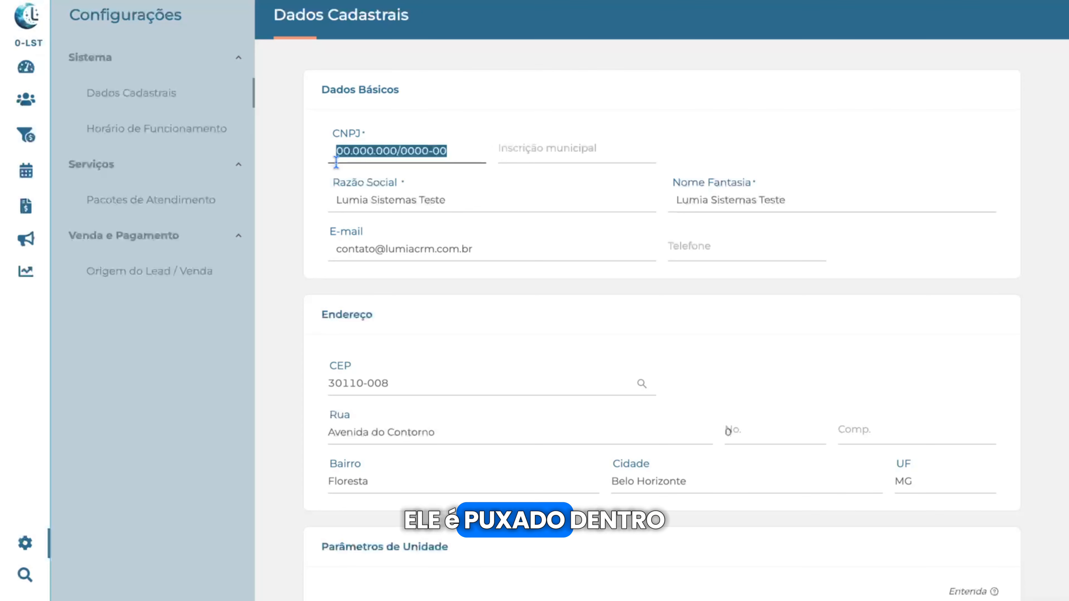
drag(337, 162, 496, 169)
scroll(344, 441, down, 1)
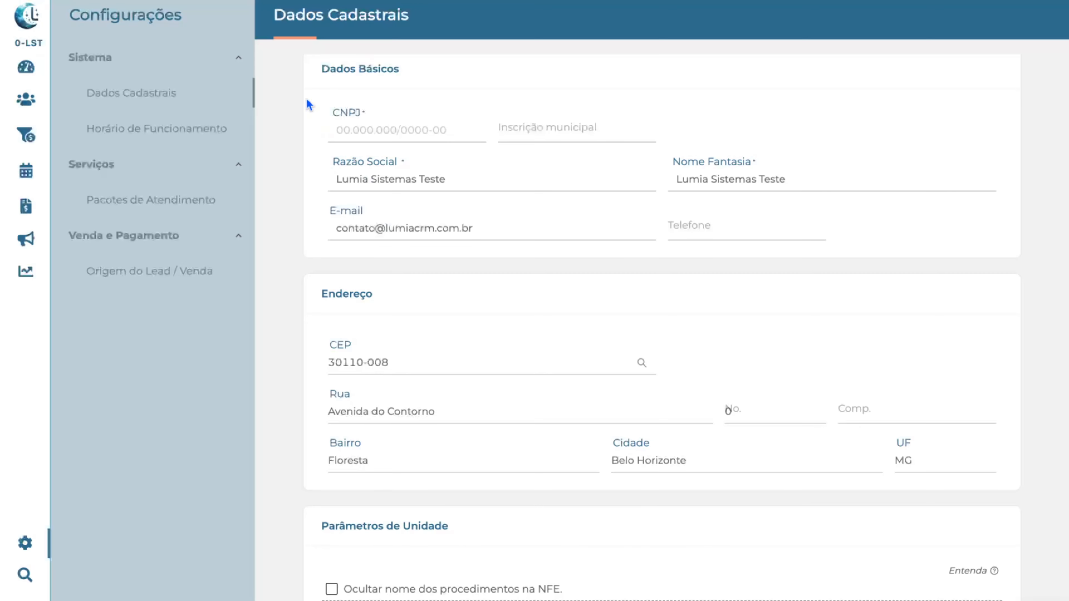
Step: Examine the unit parameters (Parâmetros de Unidade) for hiding procedure names, the custom NFE description and the schedule's minimum start time
scroll(339, 112, down, 4)
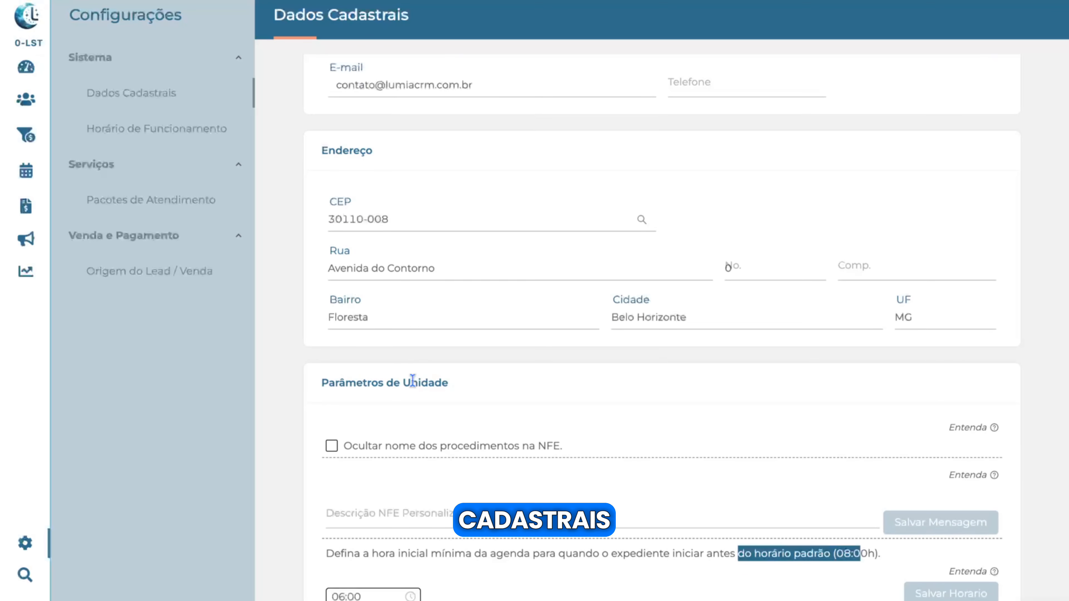
drag(346, 444, 546, 445)
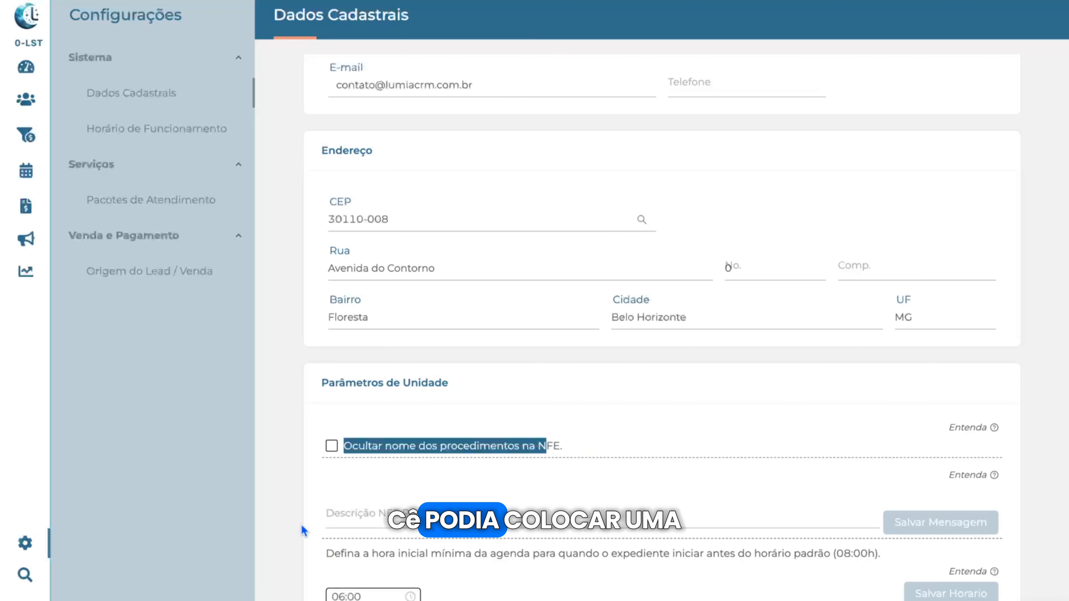
click(330, 511)
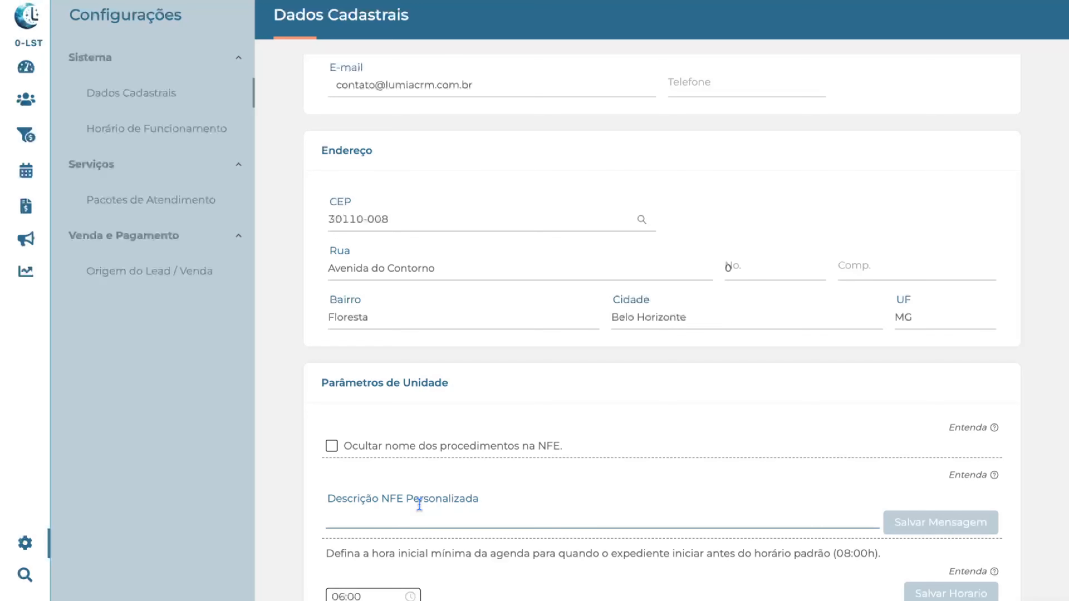
drag(329, 550, 424, 552)
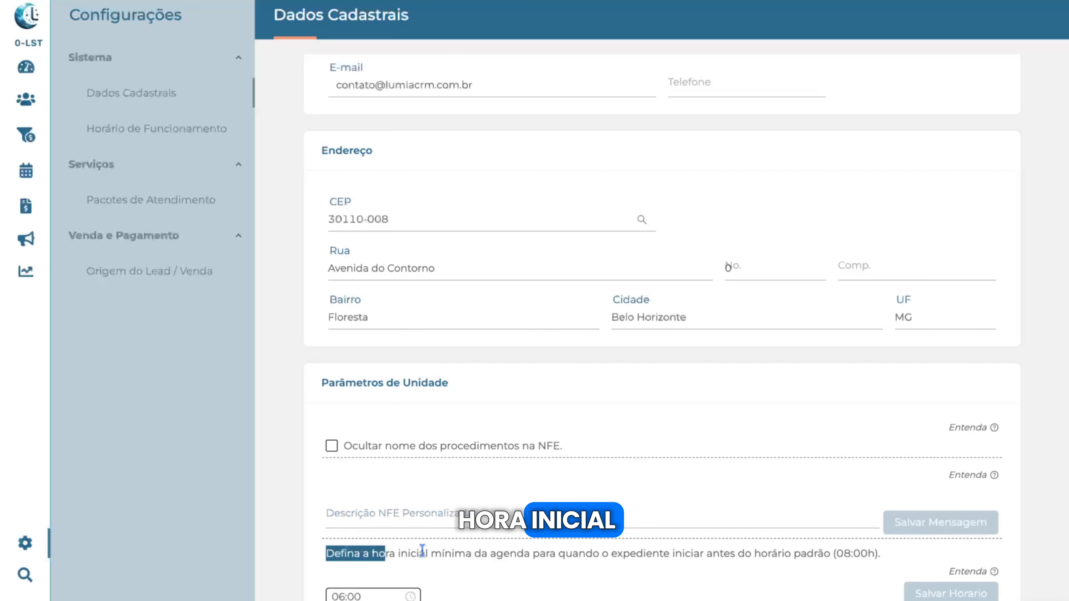
click(437, 552)
drag(539, 553, 694, 571)
click(741, 571)
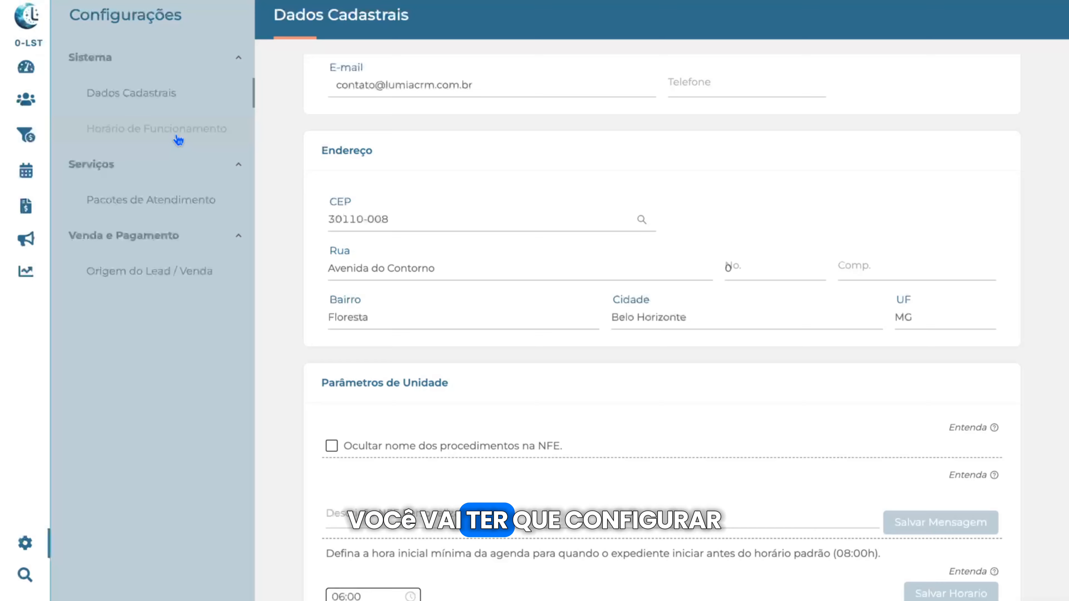
Step: Open the unit's operating hours, set Monday's (Segunda) start time to 06:00 and save the schedule
click(178, 139)
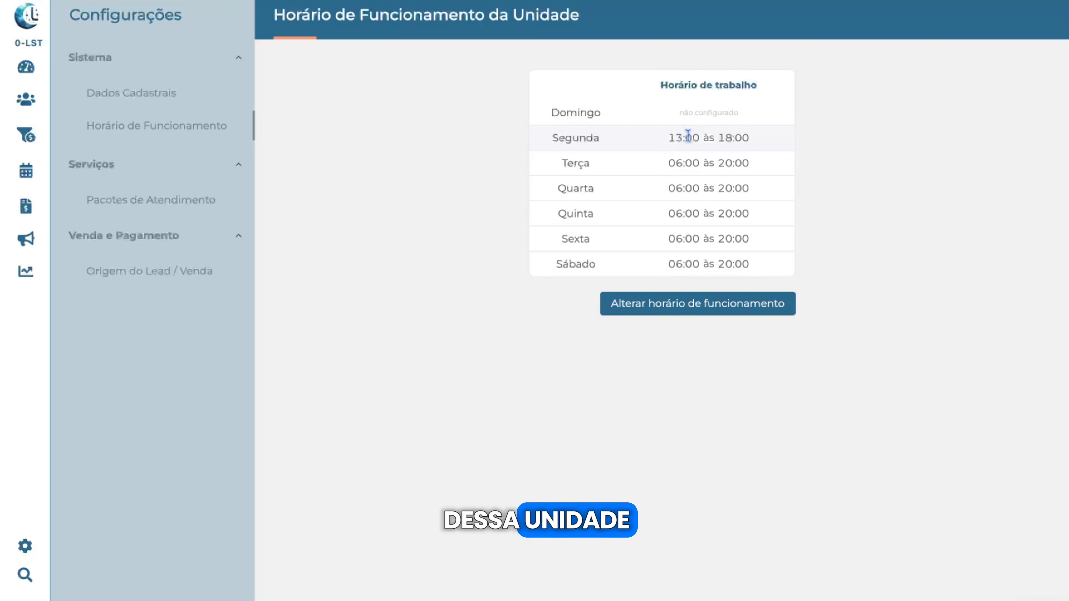
mouse_move(37, 181)
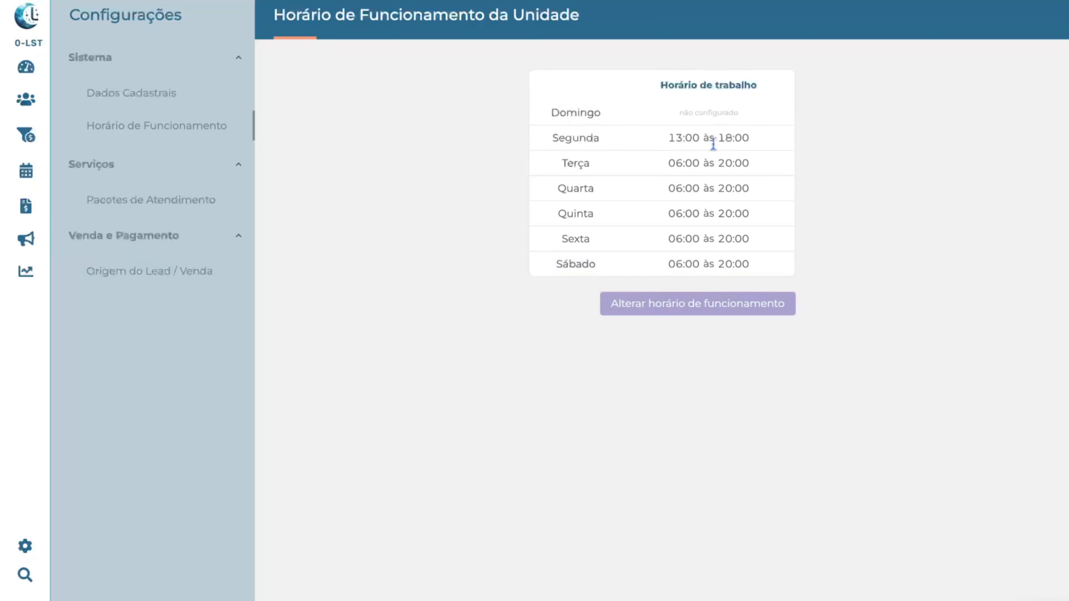
click(686, 306)
click(503, 198)
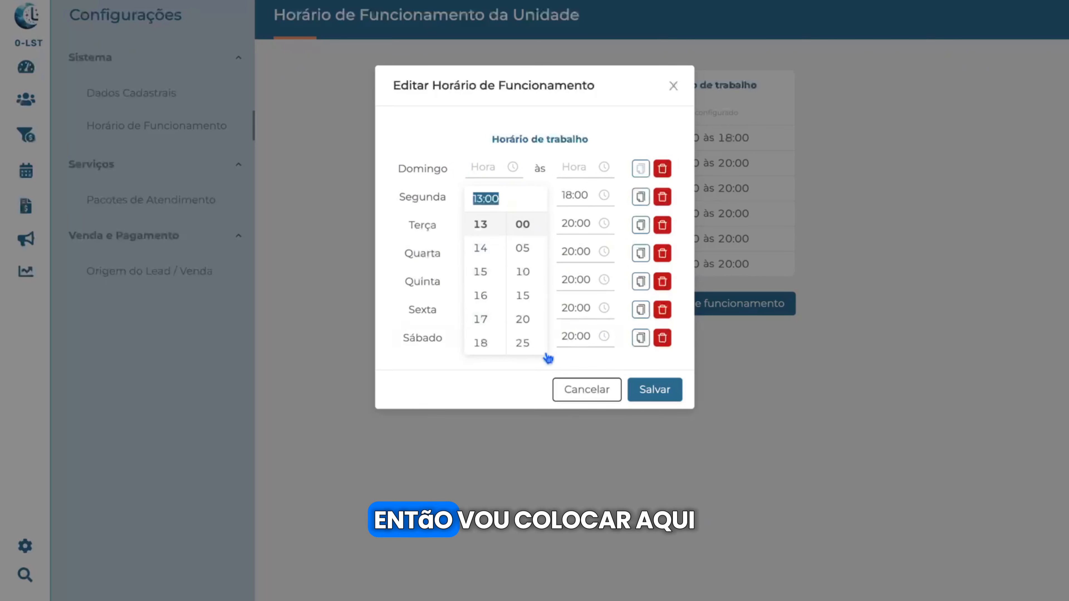
scroll(497, 266, up, 7)
scroll(493, 295, down, 2)
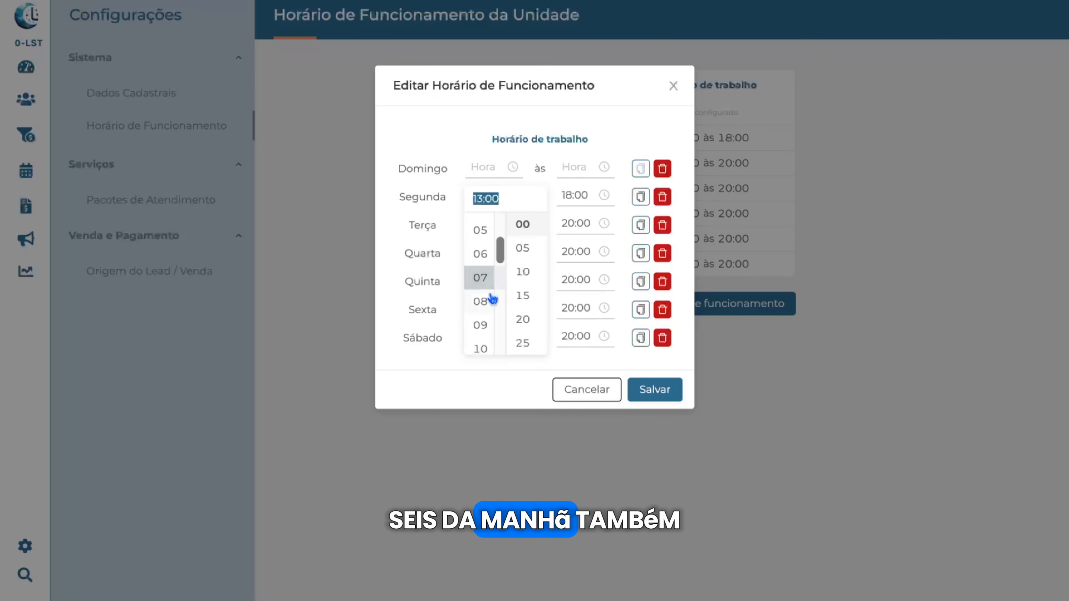
click(482, 274)
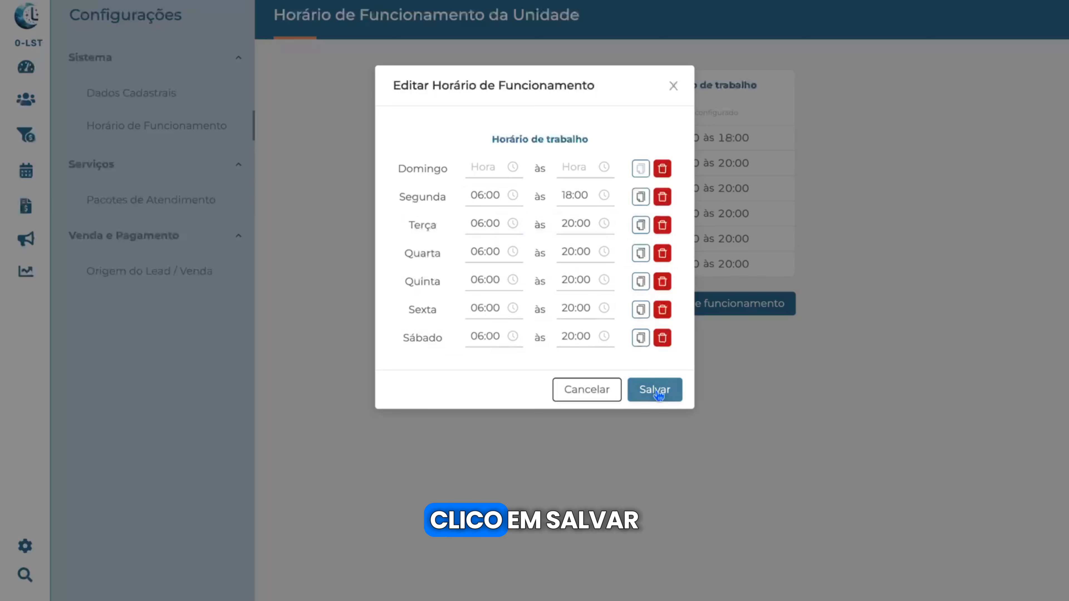
click(656, 391)
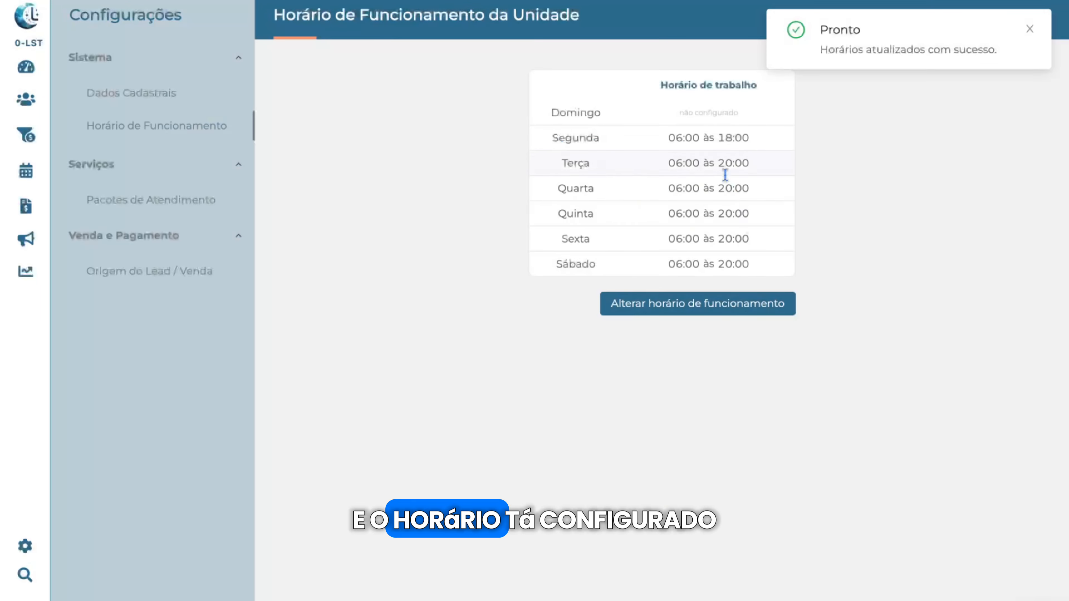
Step: Reopen the operating hours for editing and clear the working times from Tuesday (Terça) through Saturday (Sábado)
click(685, 301)
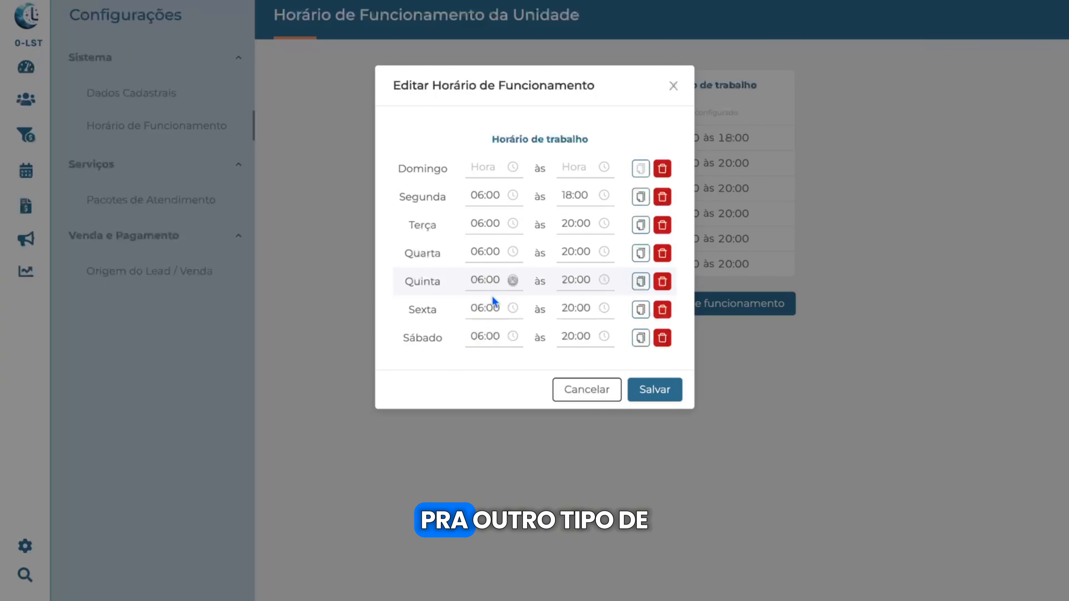
click(513, 223)
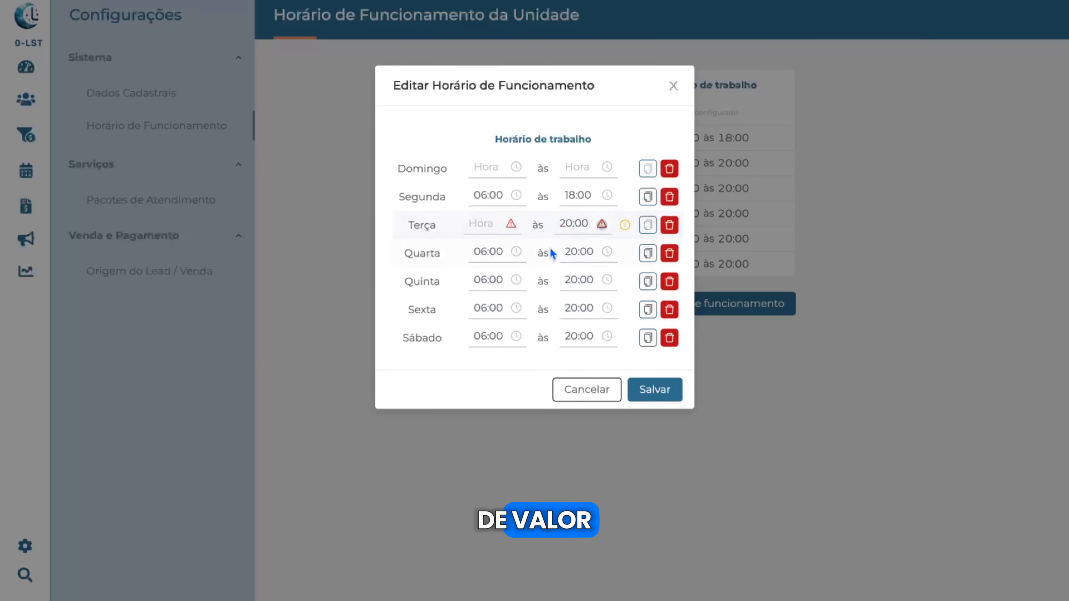
click(516, 251)
click(515, 280)
click(513, 308)
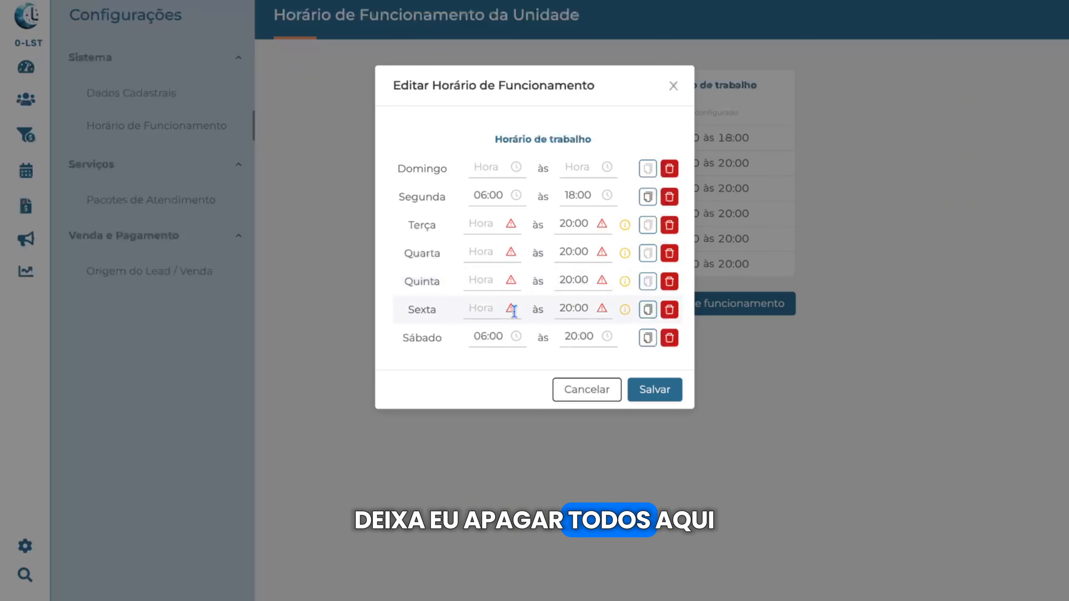
click(511, 336)
click(603, 336)
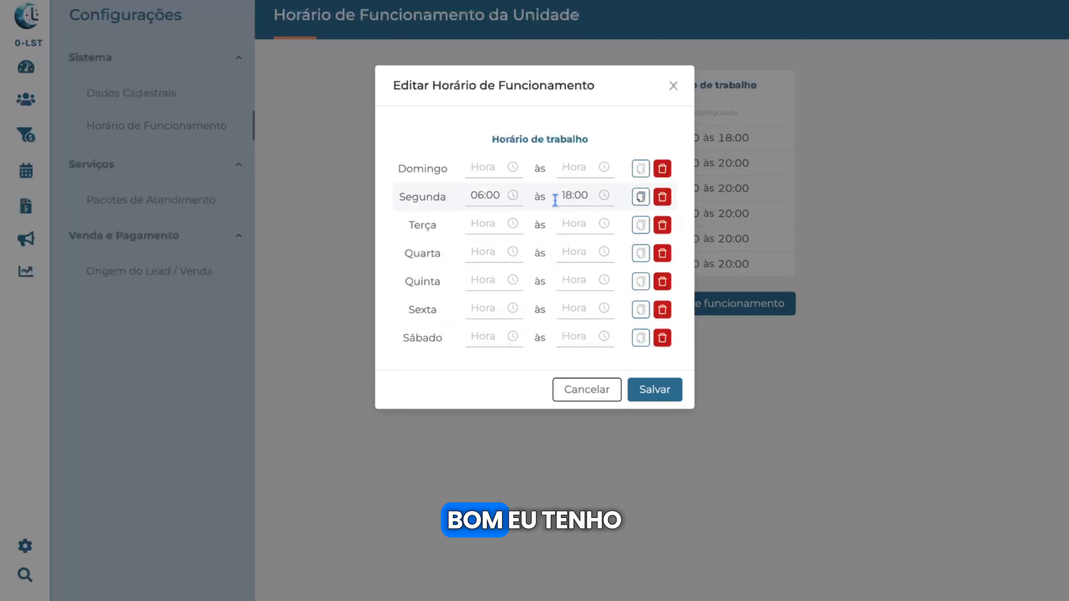
Step: Clone Monday's 06:00 to 18:00 schedule to Terça, Quarta, Quinta and Sexta, and save the operating hours
double_click(499, 195)
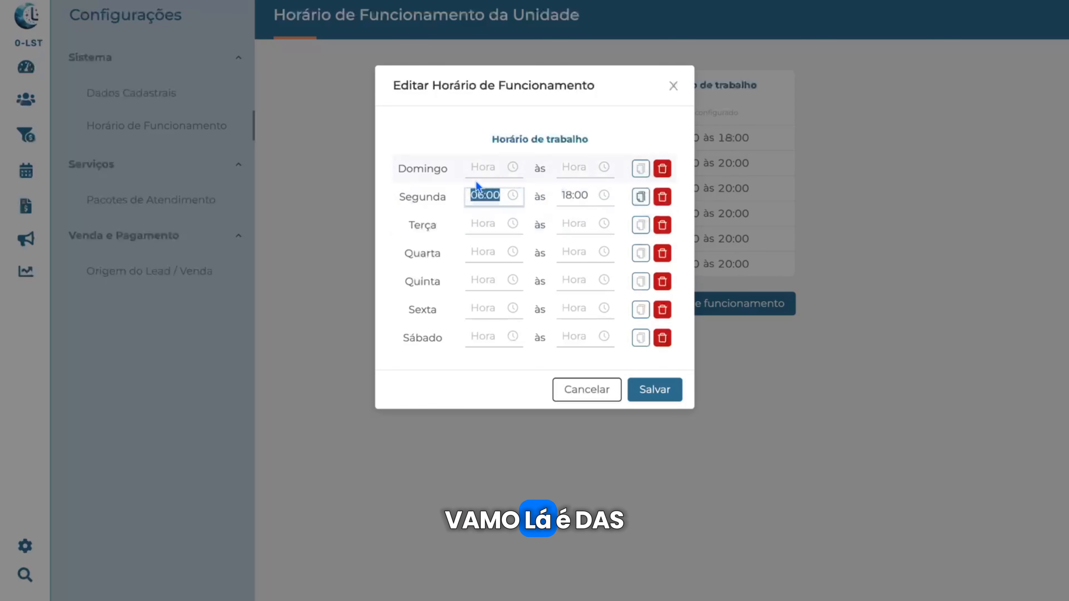
click(488, 196)
click(573, 197)
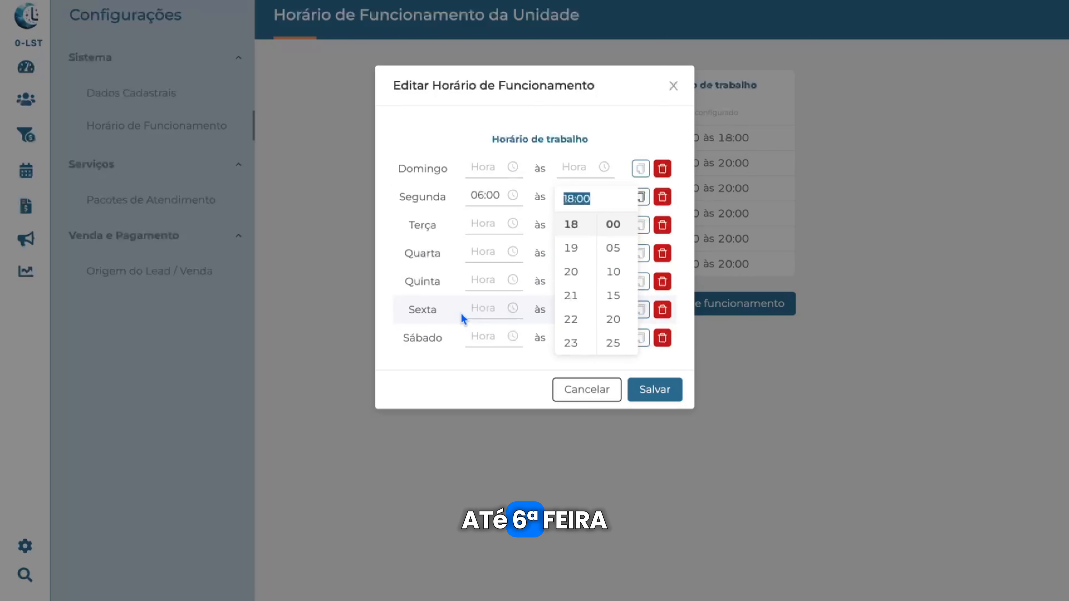
click(444, 306)
click(641, 197)
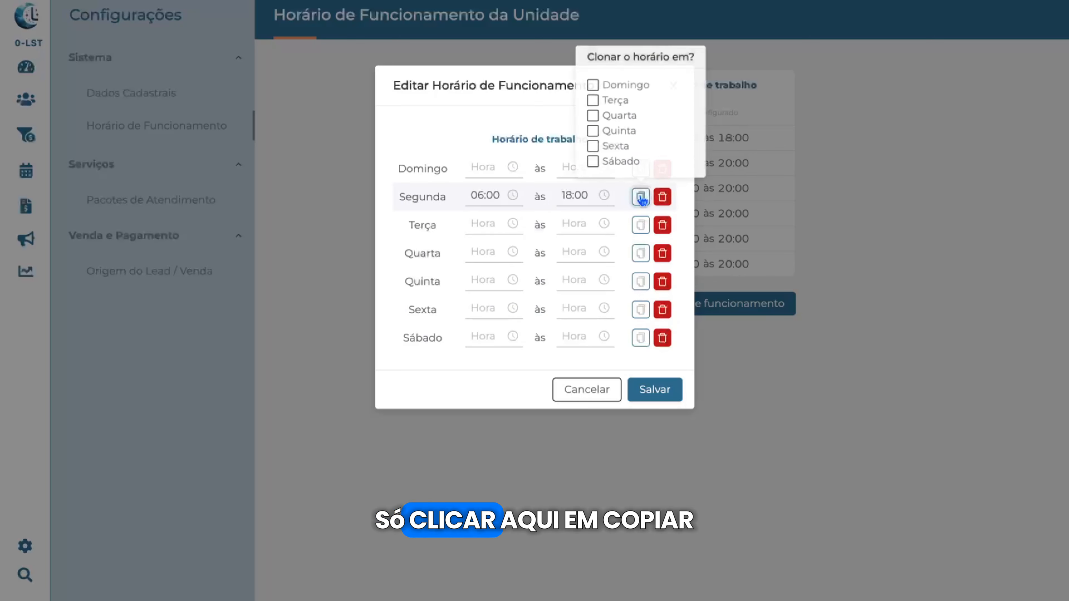
click(592, 99)
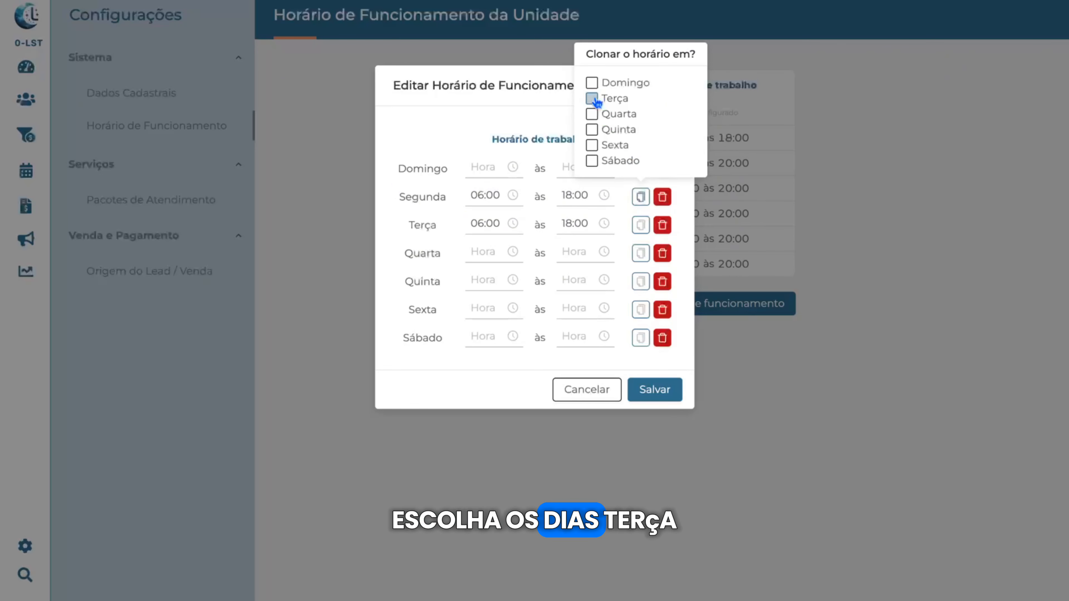
click(591, 114)
click(592, 130)
click(591, 146)
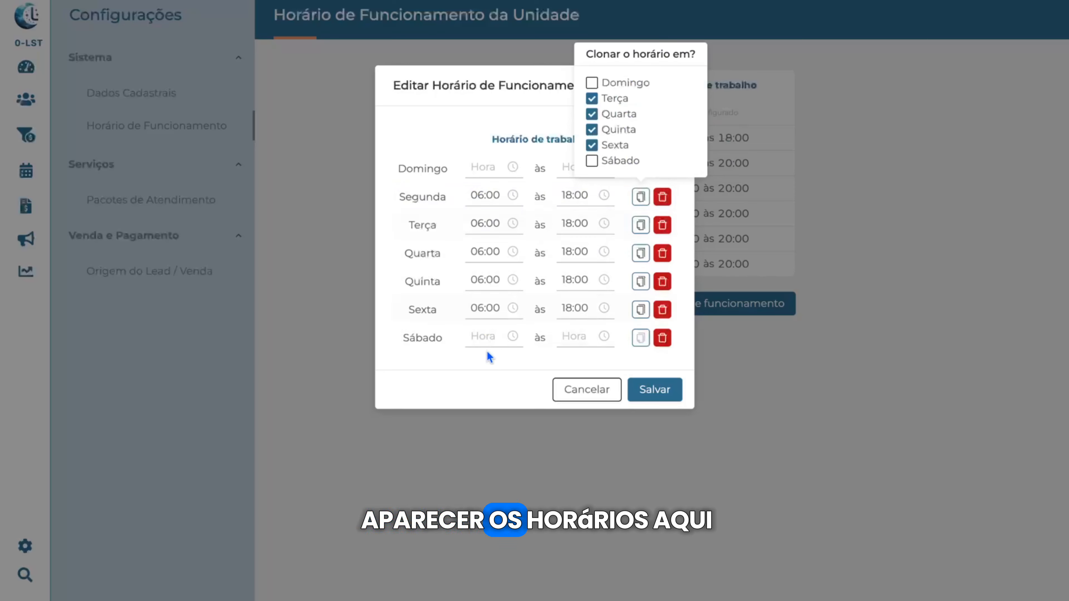
click(650, 389)
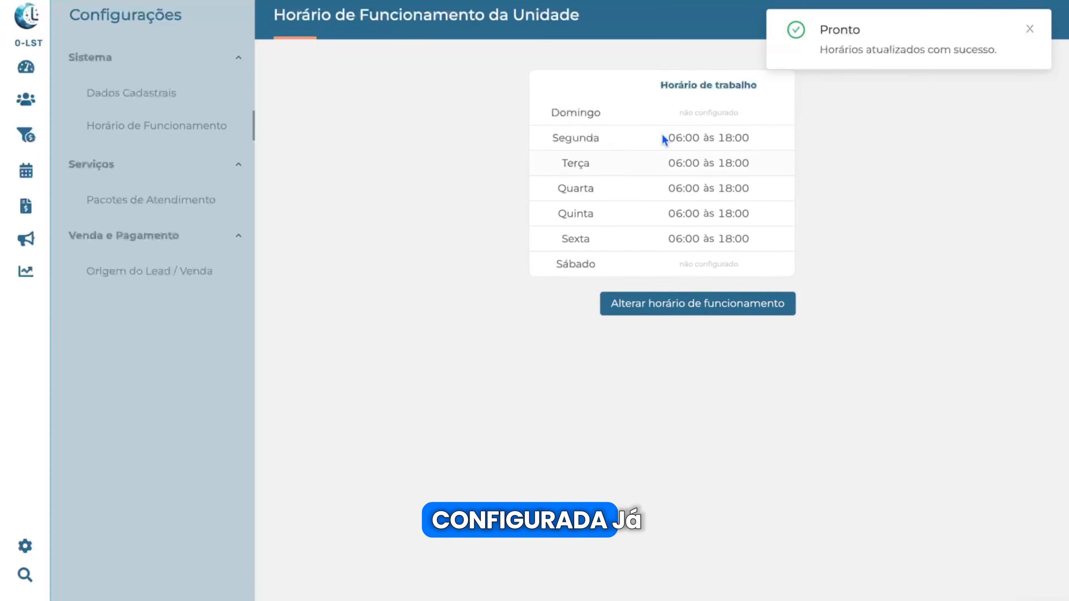
Step: Review the weekday schedule and Monday's clone options, and cancel the editing without changes
drag(570, 136, 610, 249)
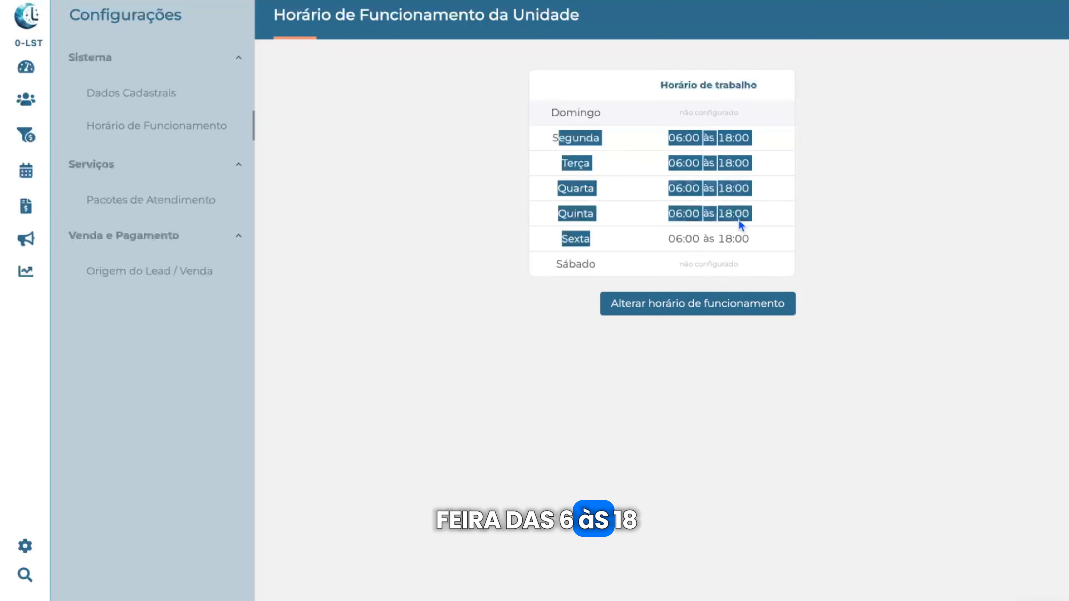
click(741, 310)
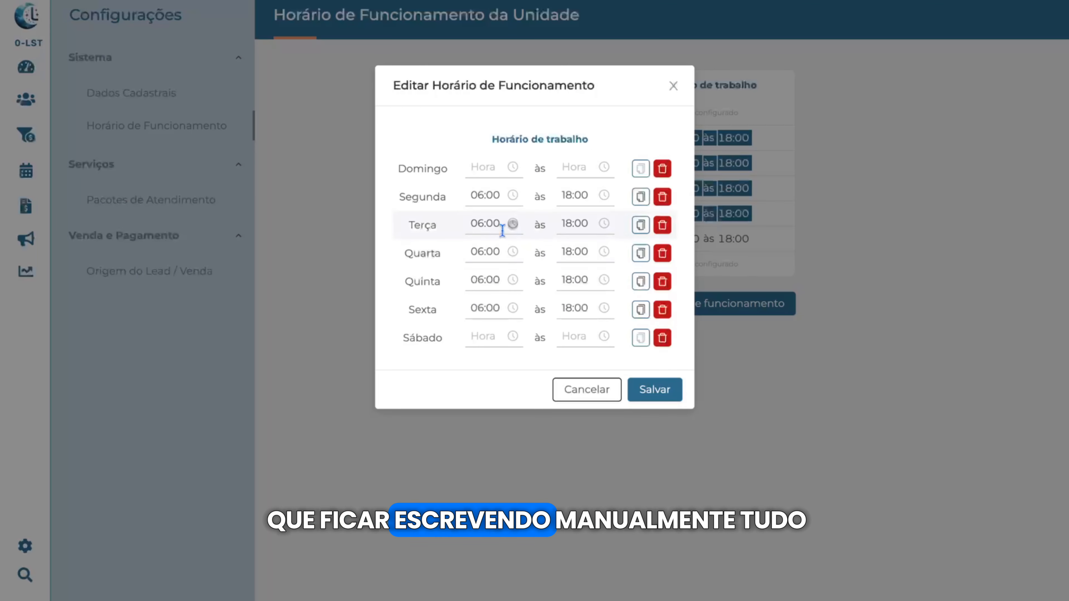
click(639, 196)
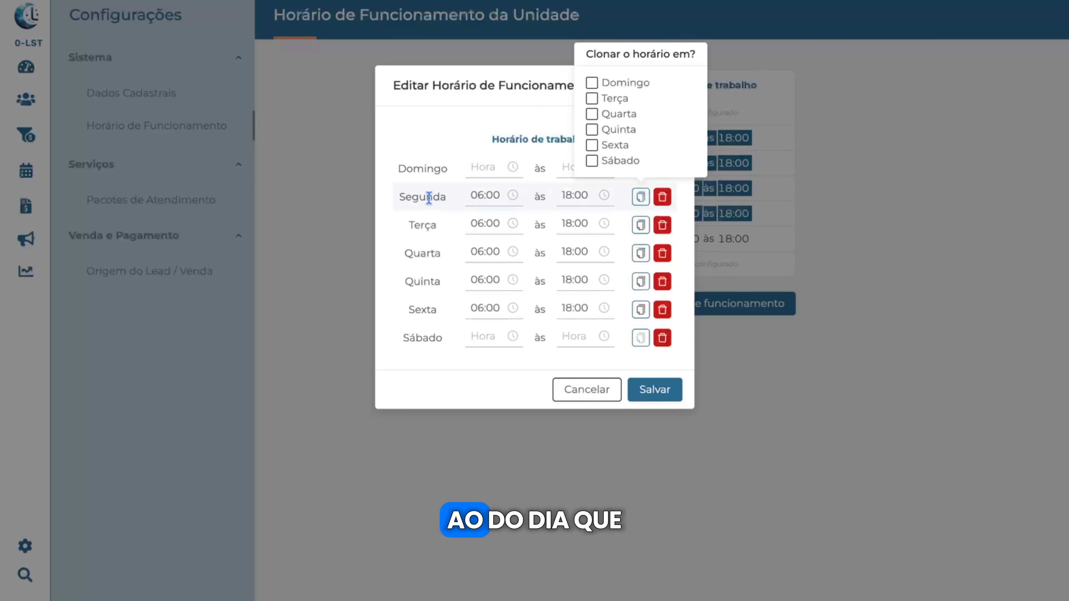
drag(427, 196, 478, 196)
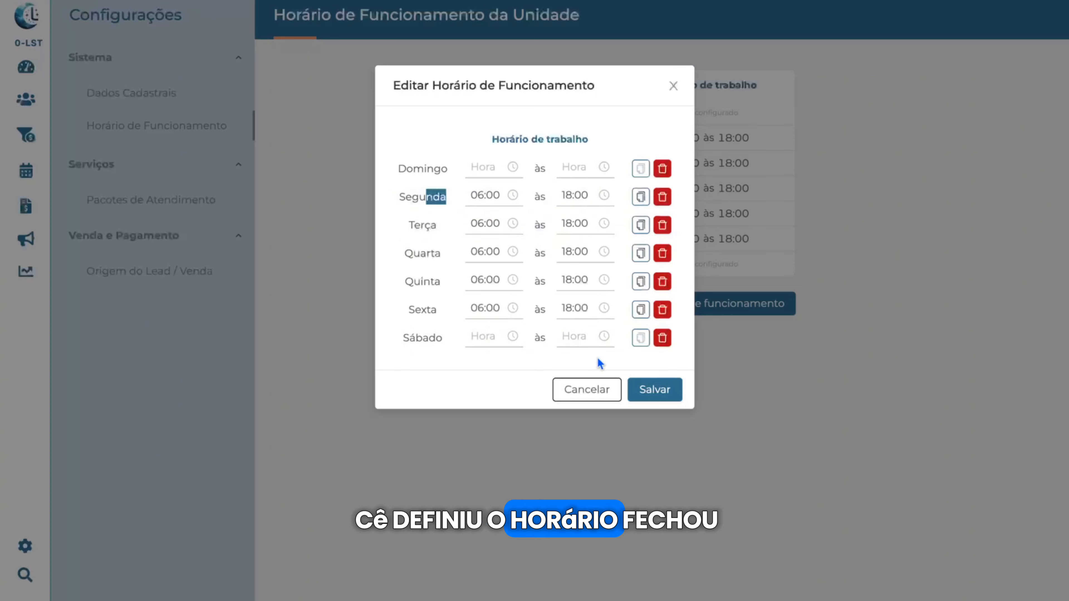
click(598, 389)
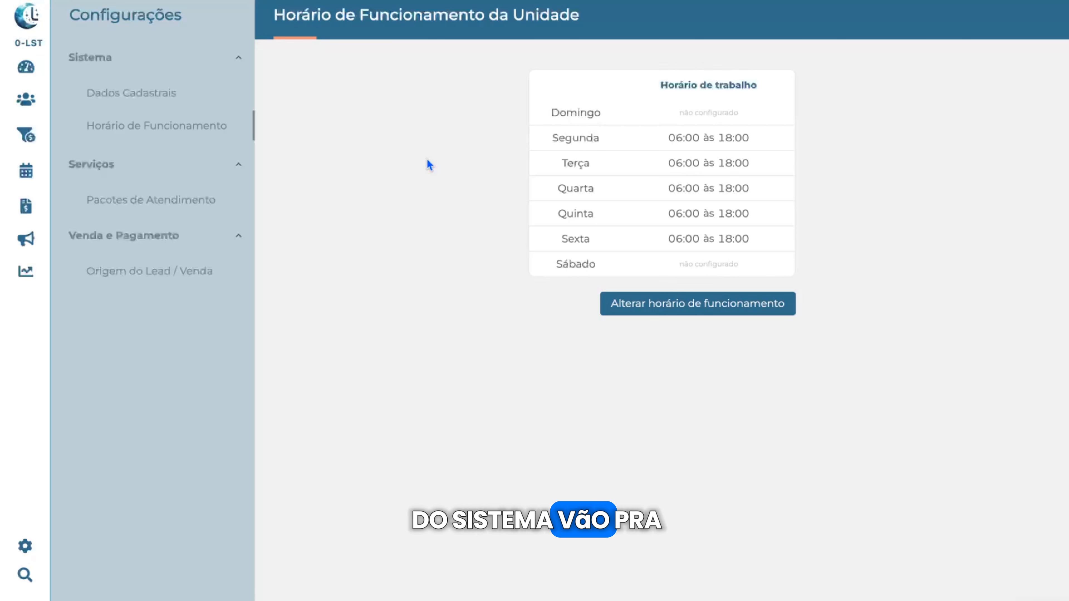
Step: Open the unit's service packages (Pacotes de Atendimento) and activate the unconfigured package Combo teste with the value 200,00
click(189, 199)
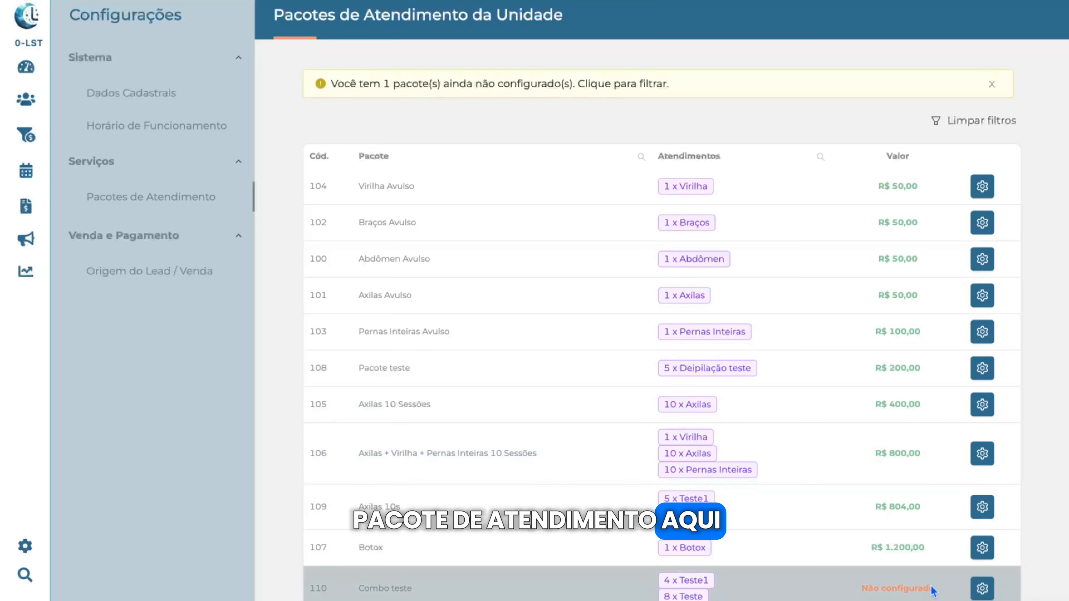
drag(929, 590, 858, 589)
drag(940, 589, 865, 588)
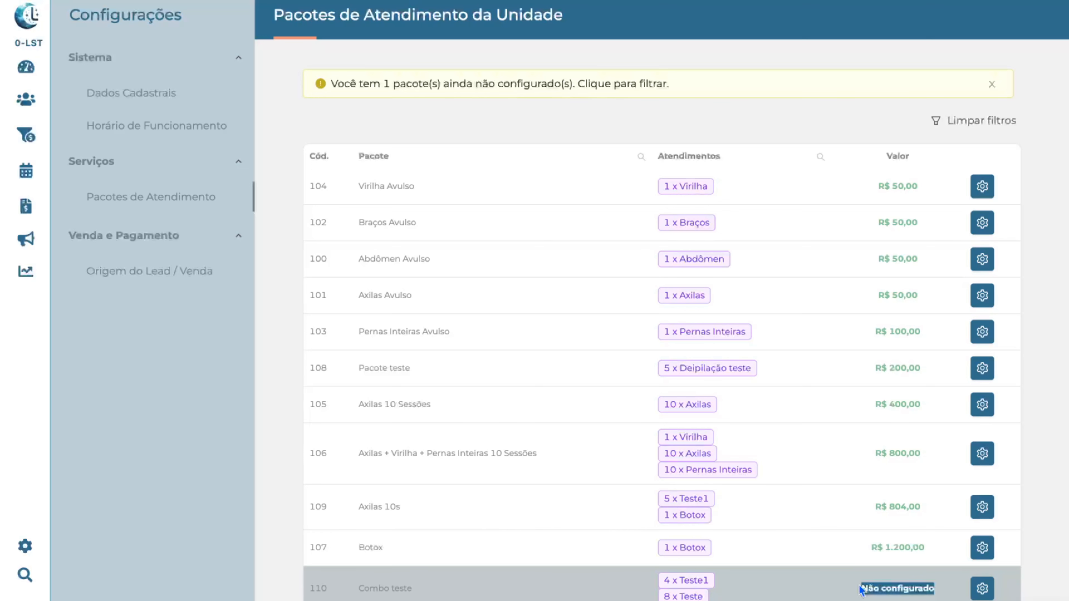
click(852, 591)
drag(852, 590, 943, 593)
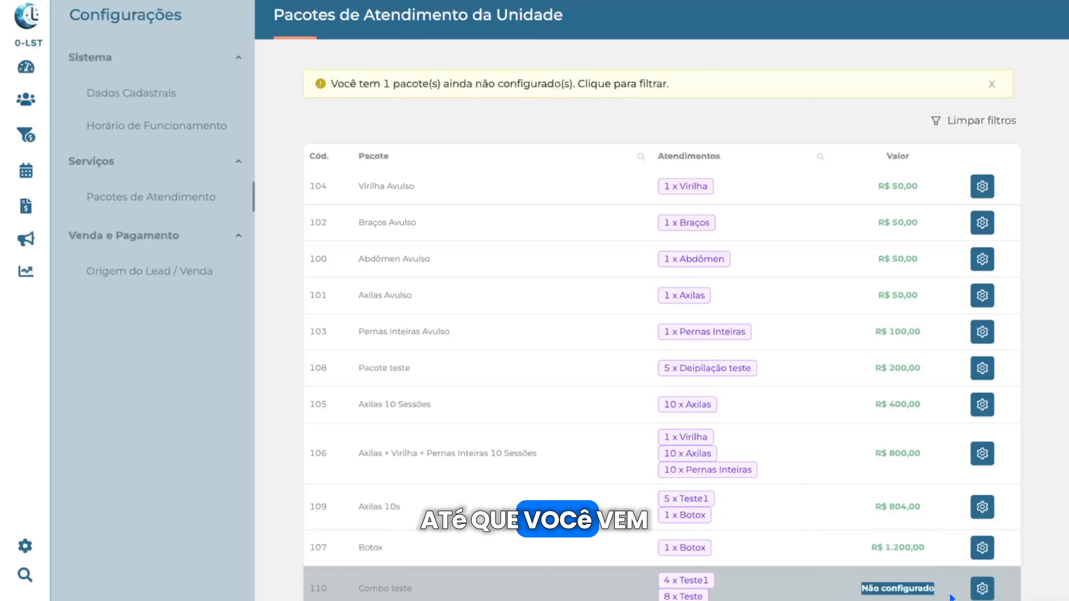
click(981, 590)
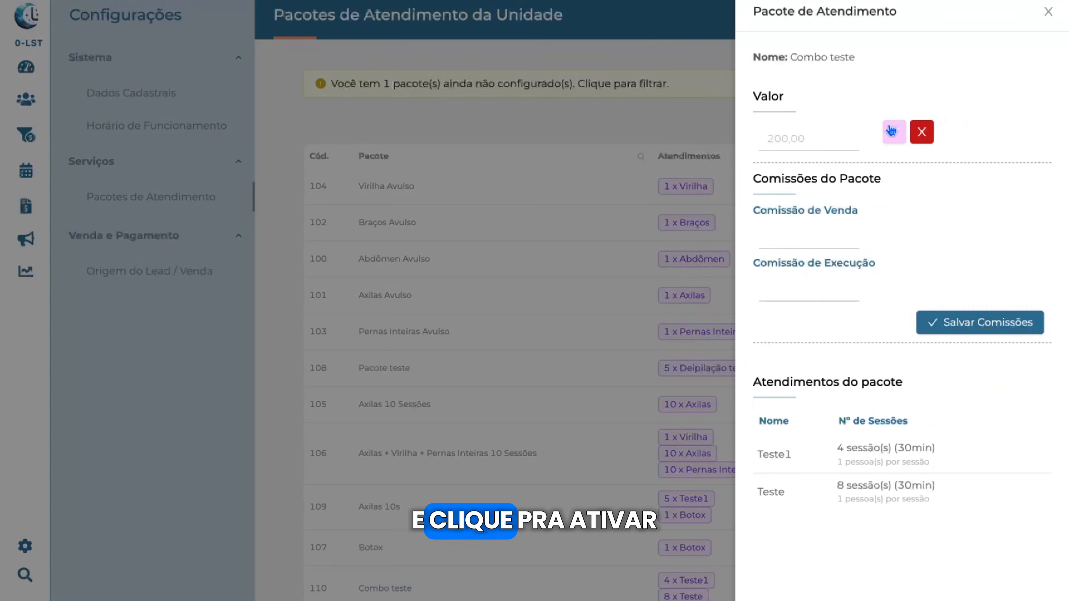
click(891, 132)
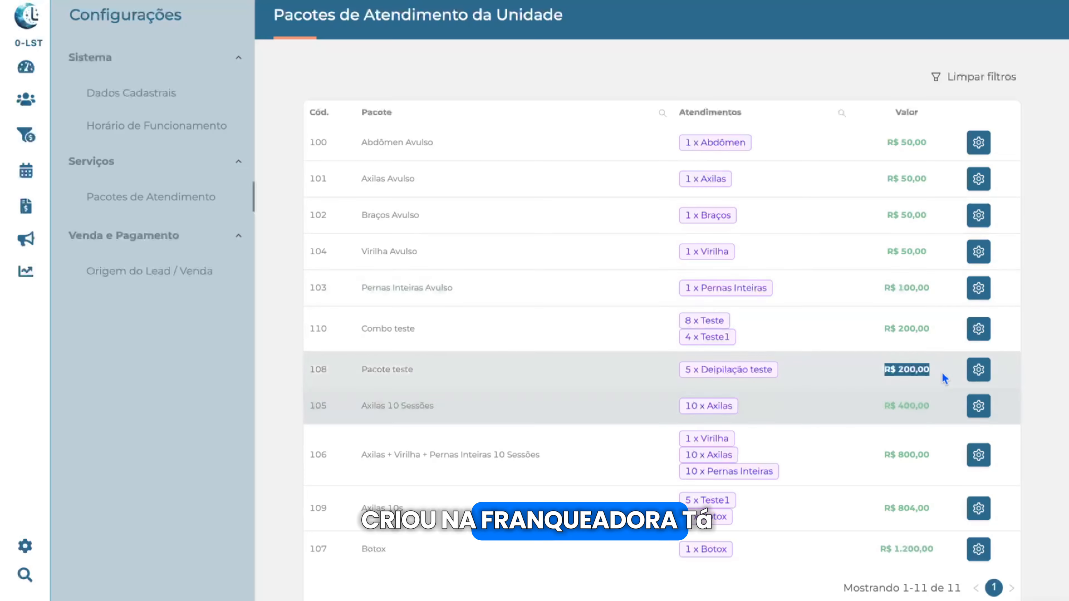
Step: Examine the sale and execution commission fields (Comissão de Venda, Comissão de Execução) of the package Pacote teste
click(979, 369)
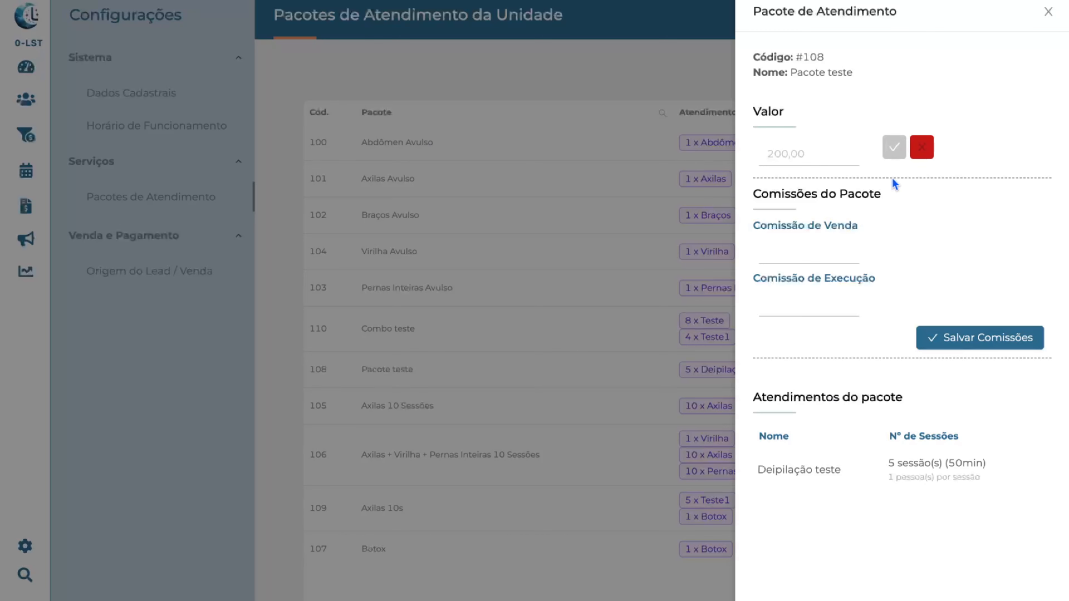
click(818, 242)
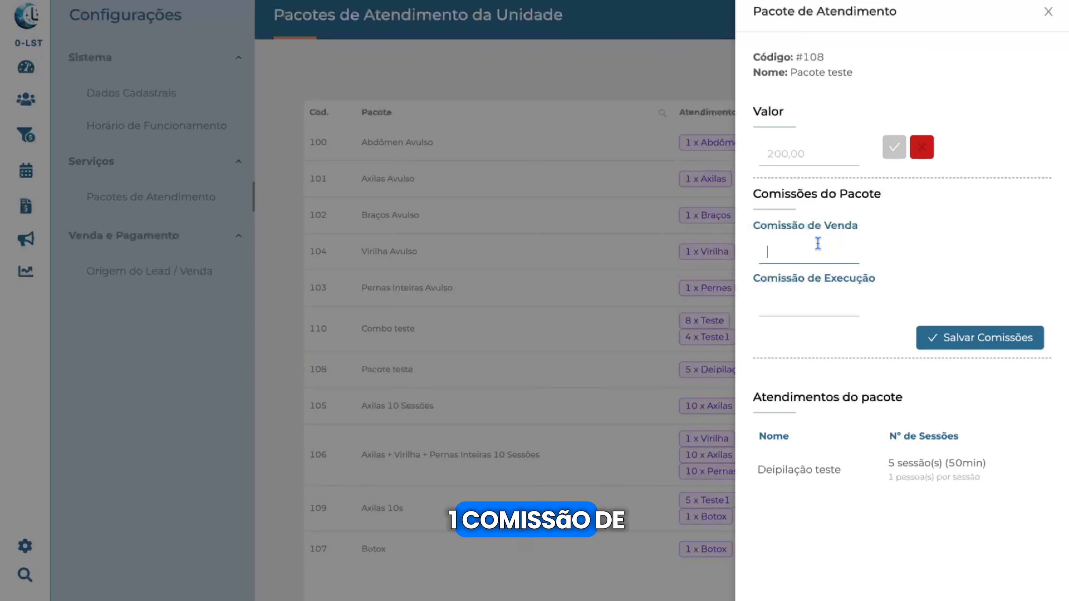
click(810, 303)
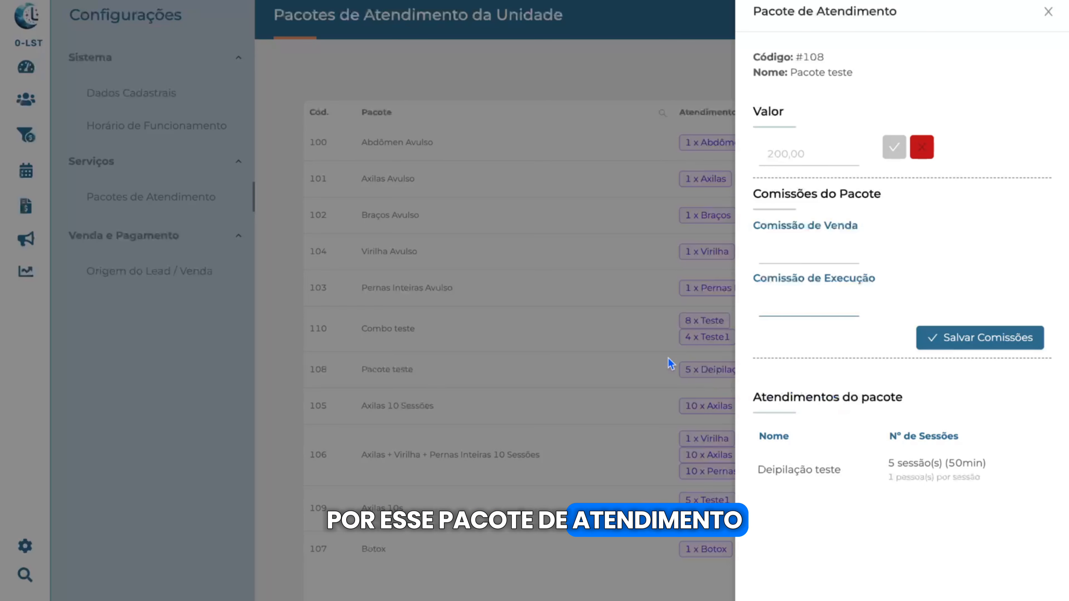
click(830, 248)
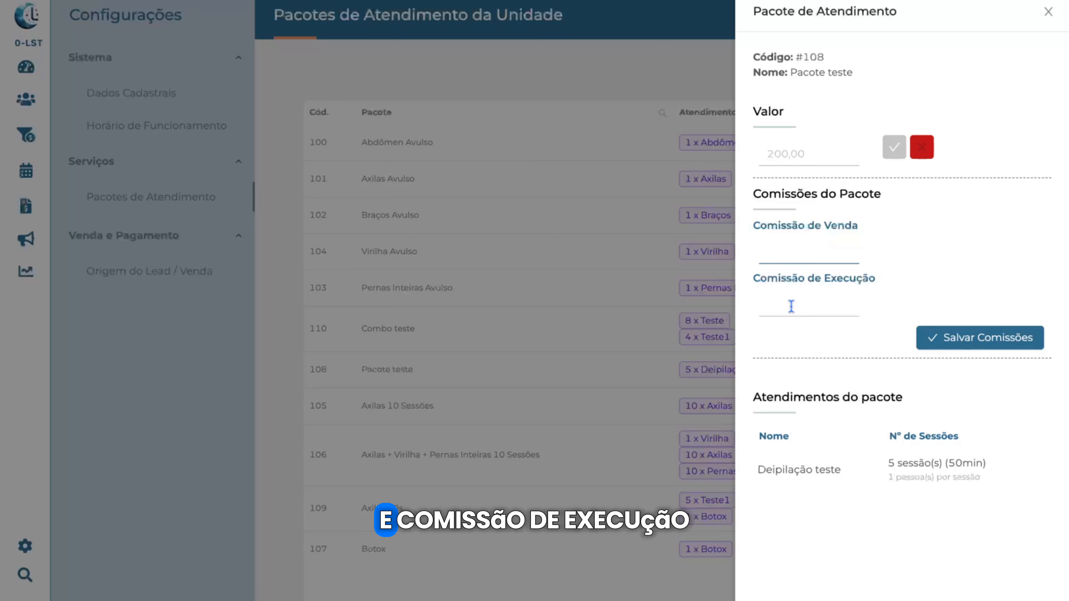
click(835, 307)
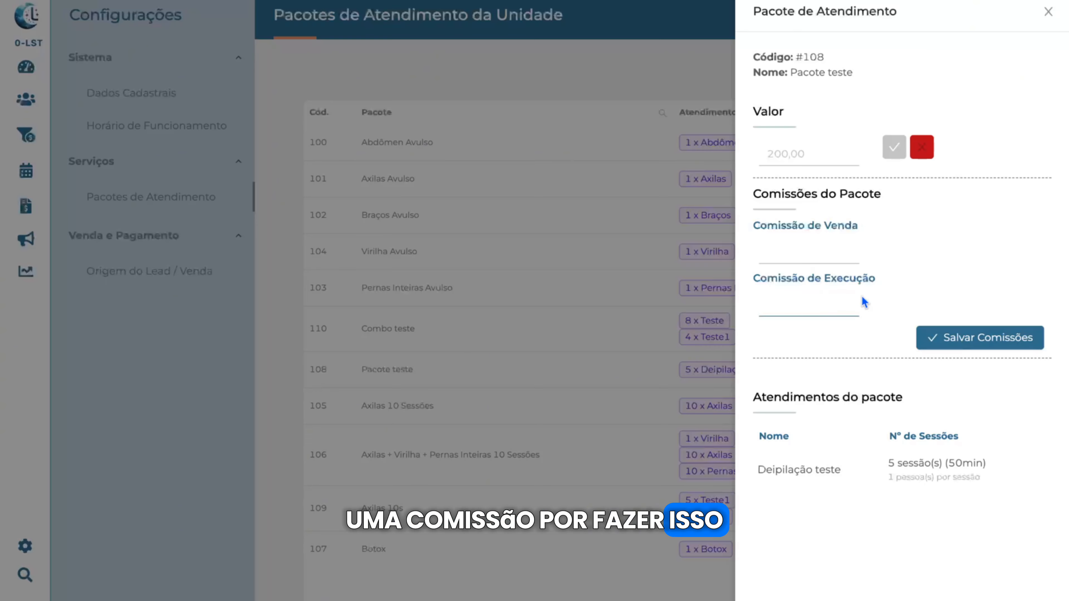
click(954, 339)
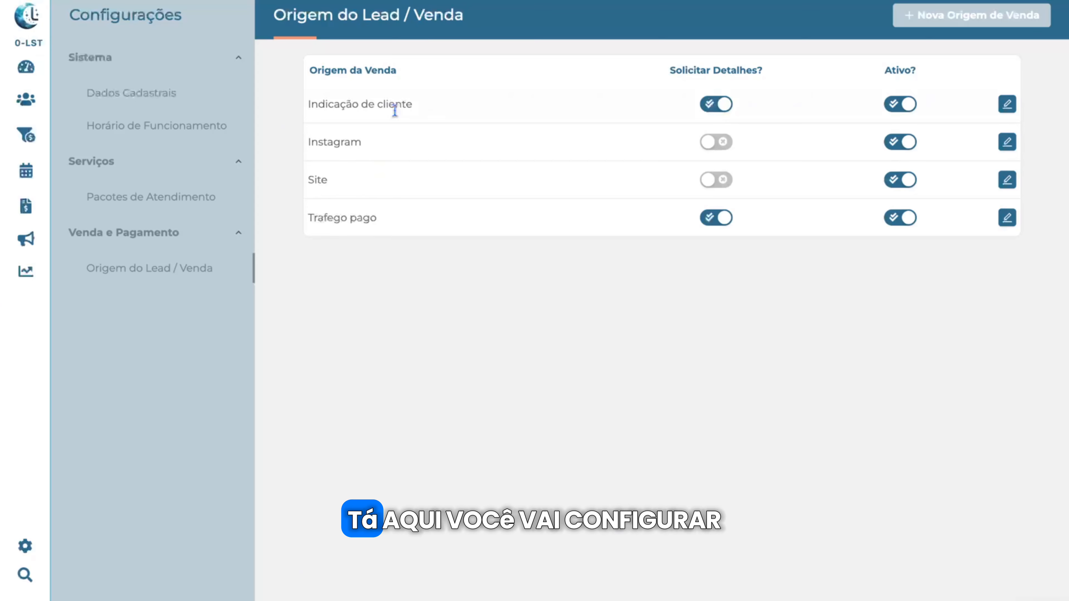
Step: Review the blank form for a new lead/sale origin without creating one, and open the new lead form
click(984, 19)
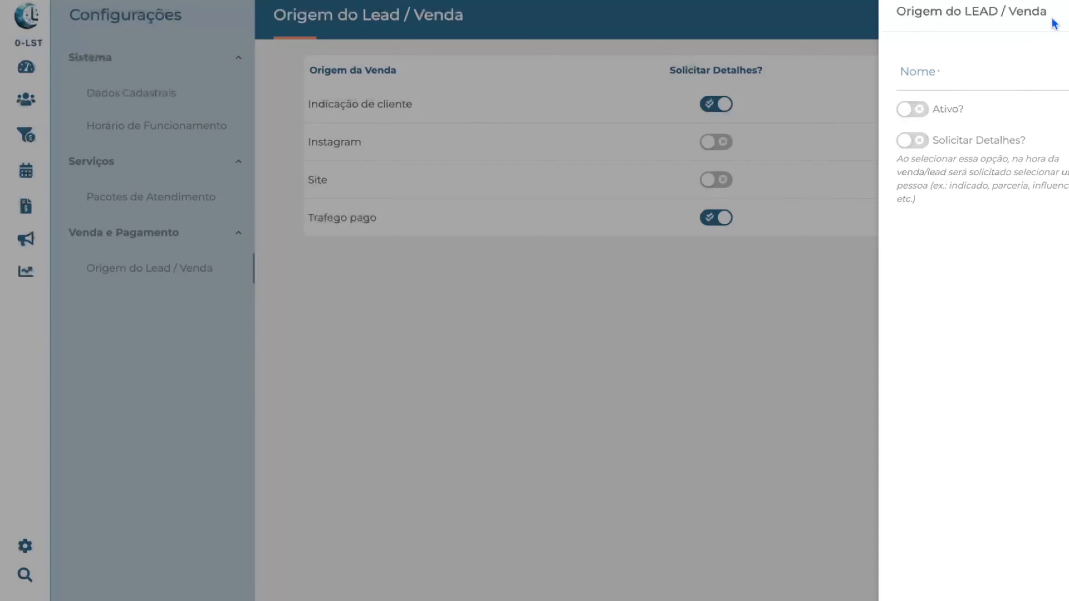
click(1048, 12)
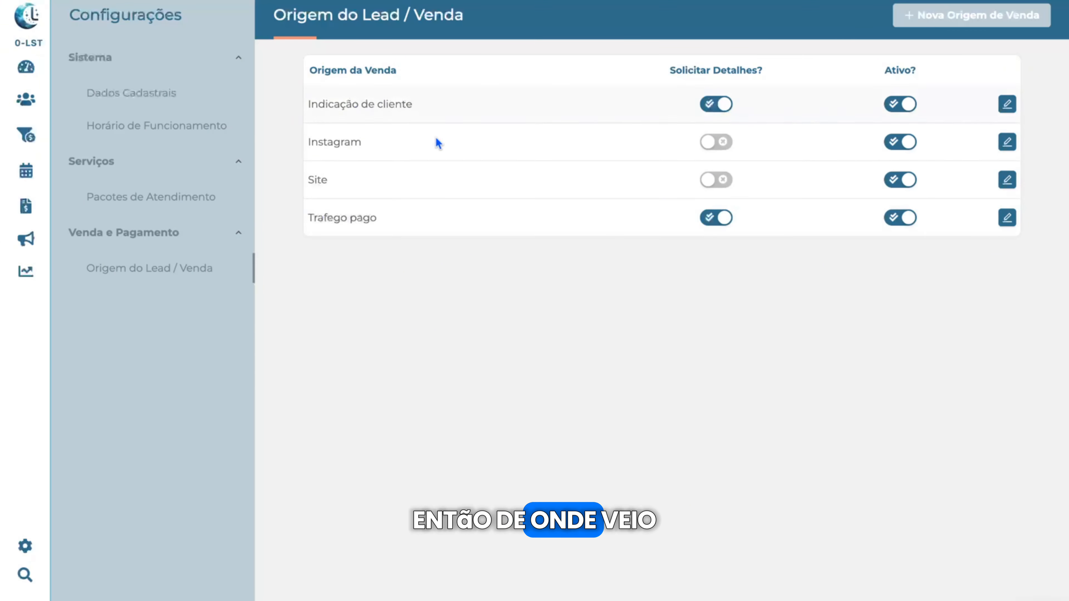
click(25, 575)
click(101, 598)
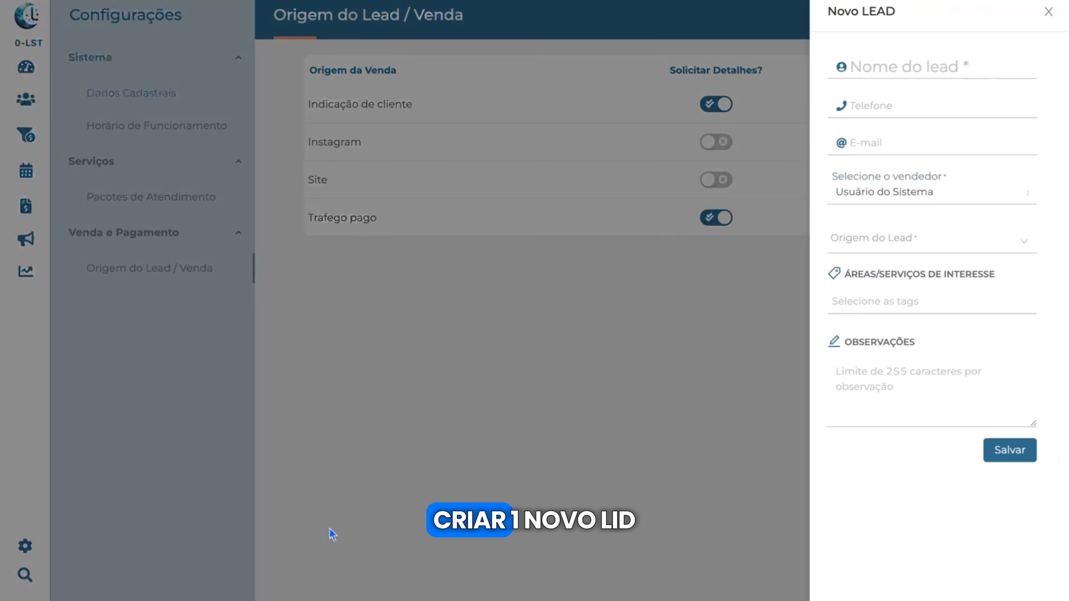
Step: Review the available lead origins in the new lead form, and close the form without saving
click(929, 237)
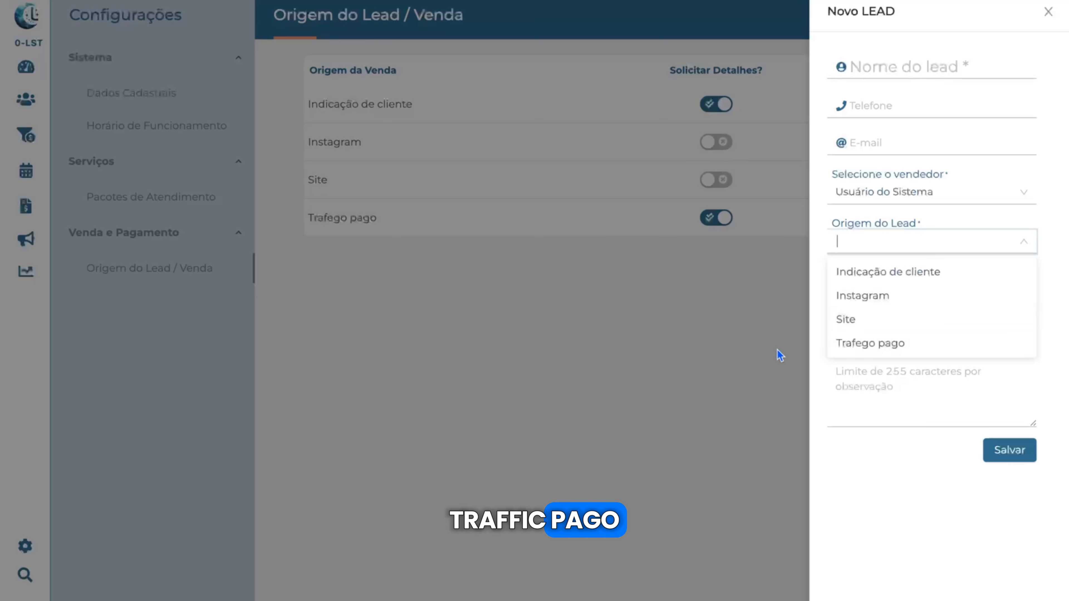
click(868, 373)
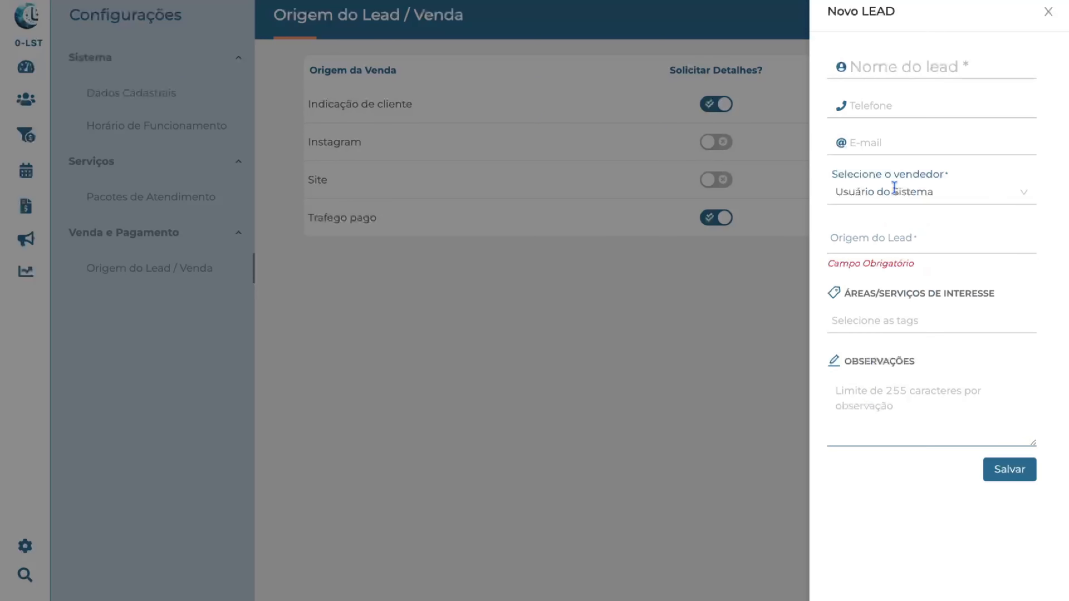
click(1047, 12)
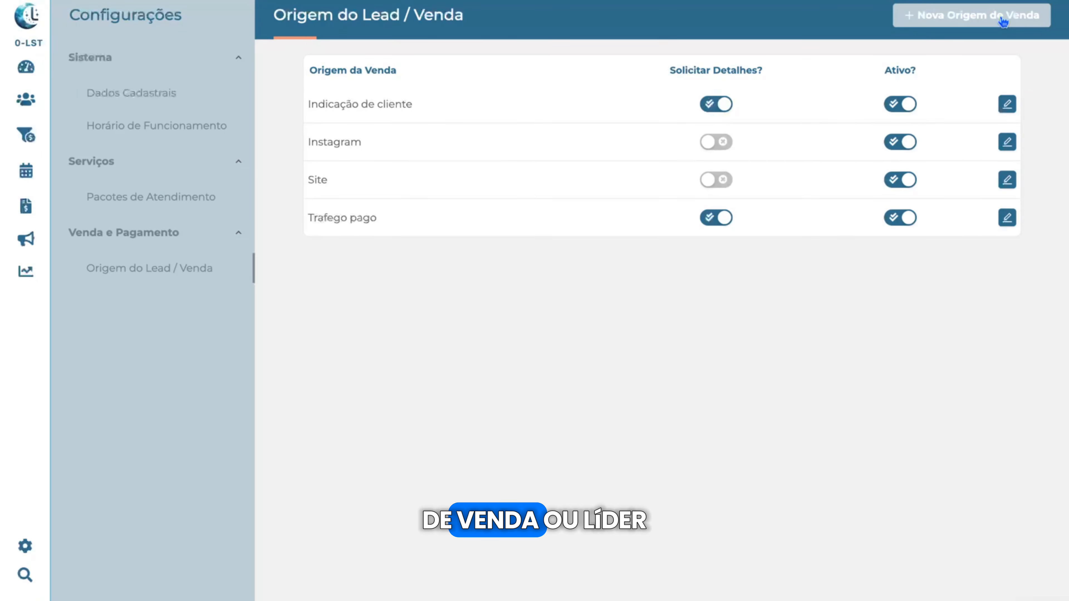
Step: Create an active lead/sale origin named Campanha dia dos namorados without requesting details
click(1003, 21)
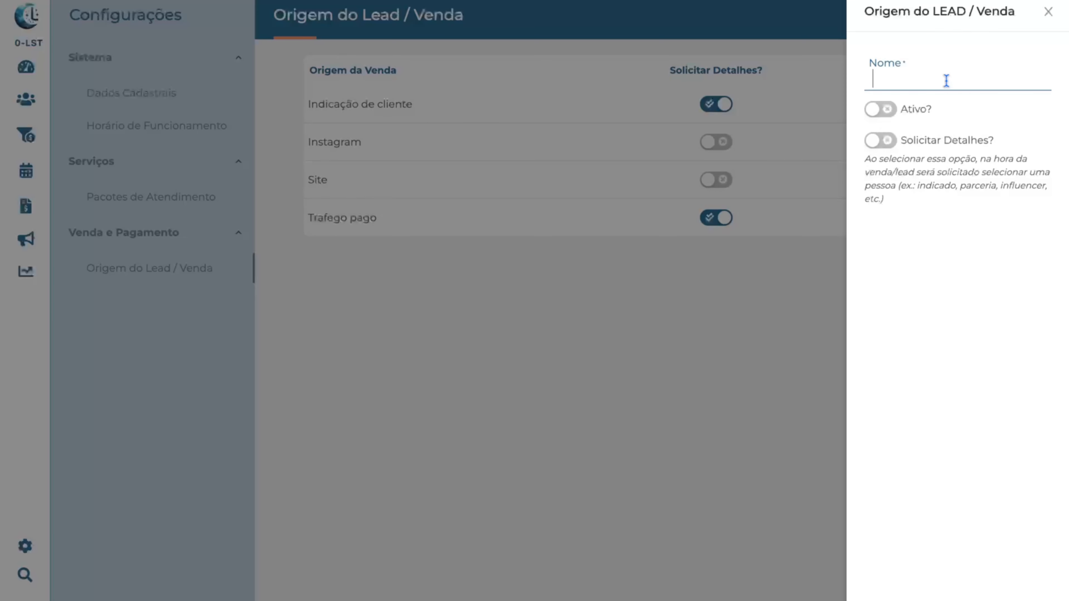
text(Campanha dia do)
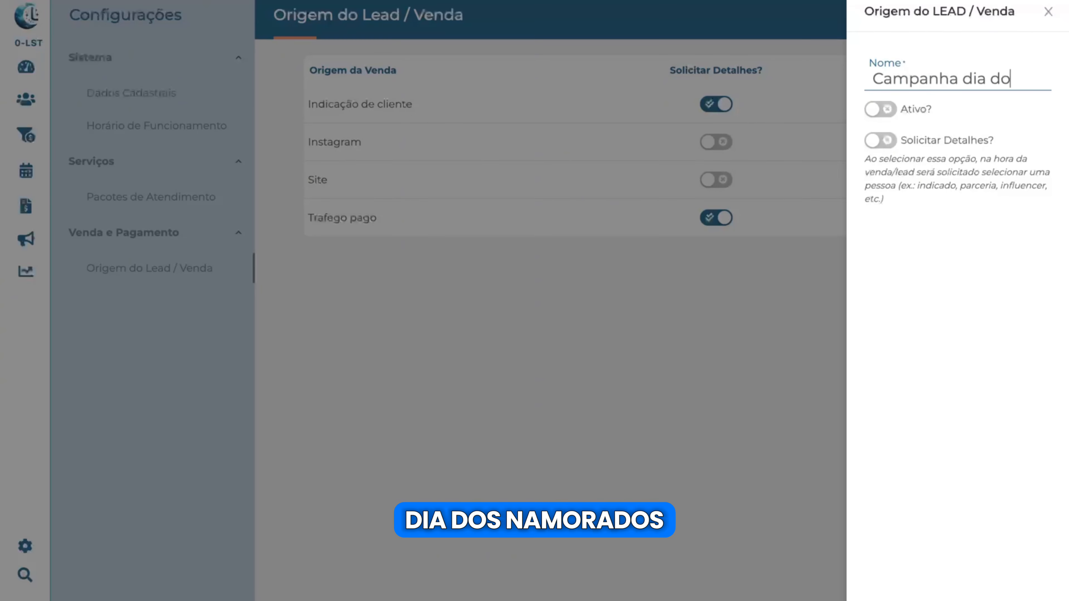
text(amorados)
click(880, 109)
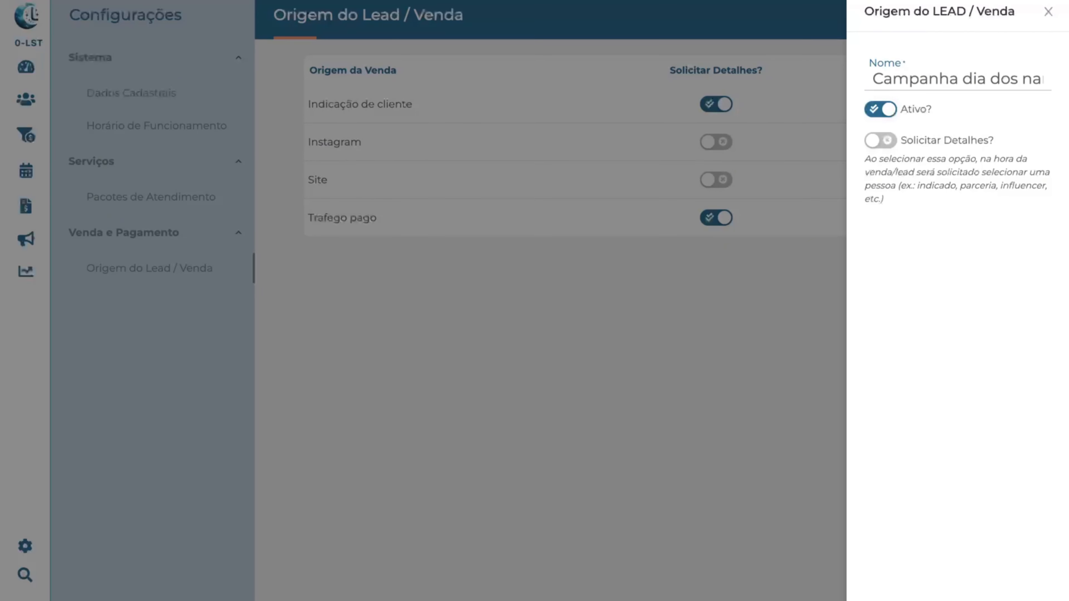
click(931, 596)
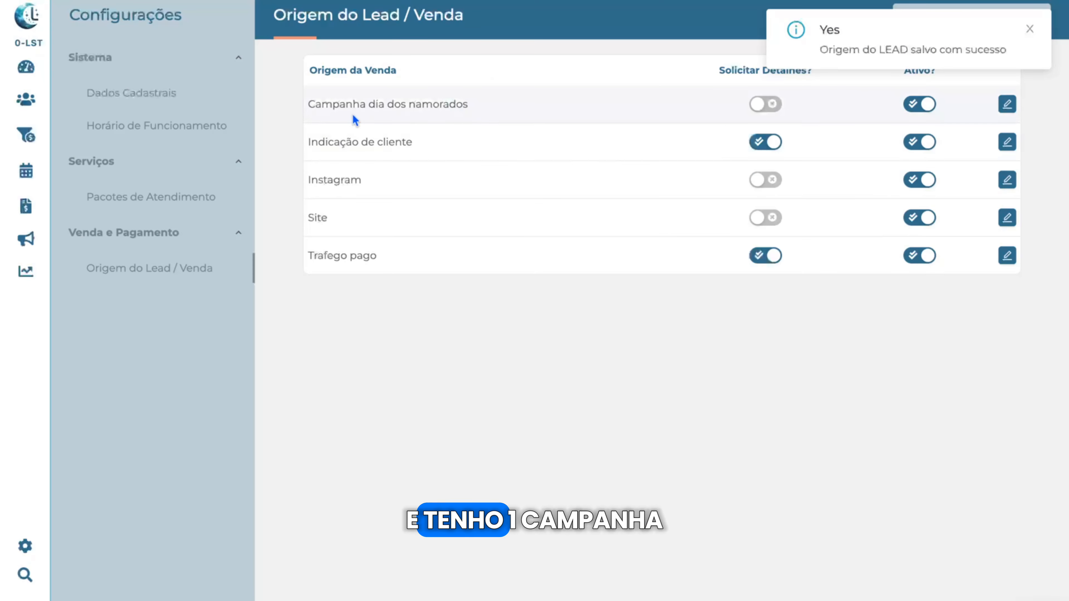
drag(305, 104, 490, 108)
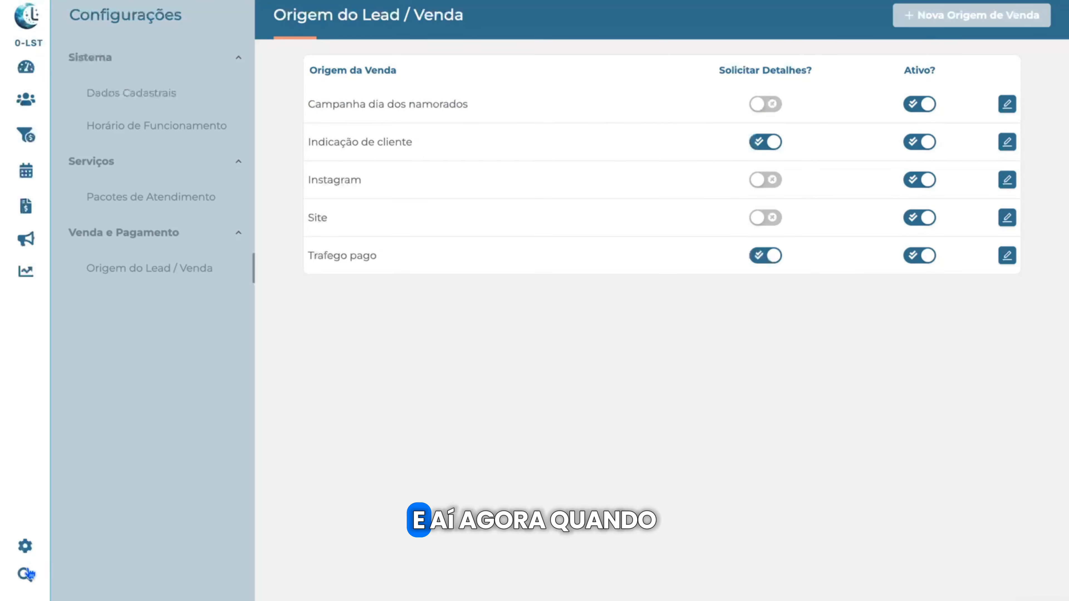
Step: Check for Campanha dia dos namorados among the origins in a new lead form, and close the form without saving
click(29, 574)
click(102, 597)
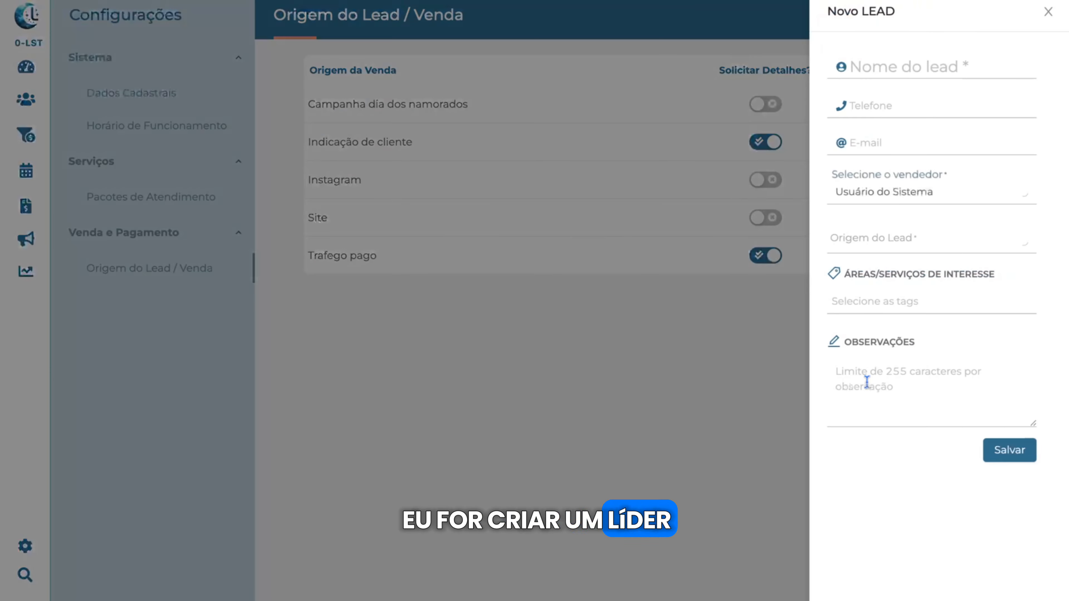
click(904, 241)
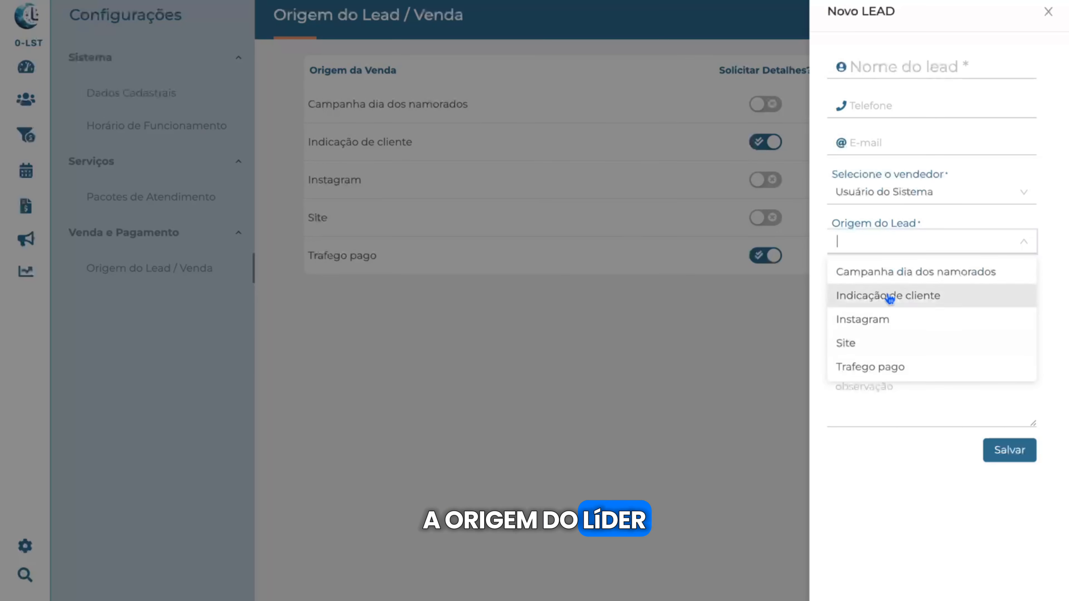
click(915, 415)
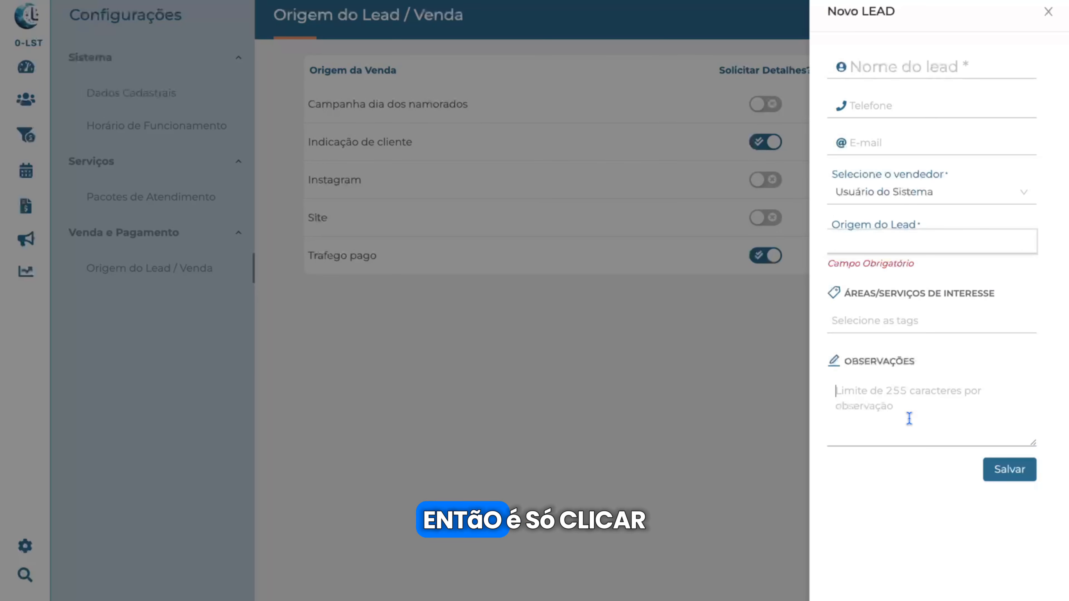
click(1055, 14)
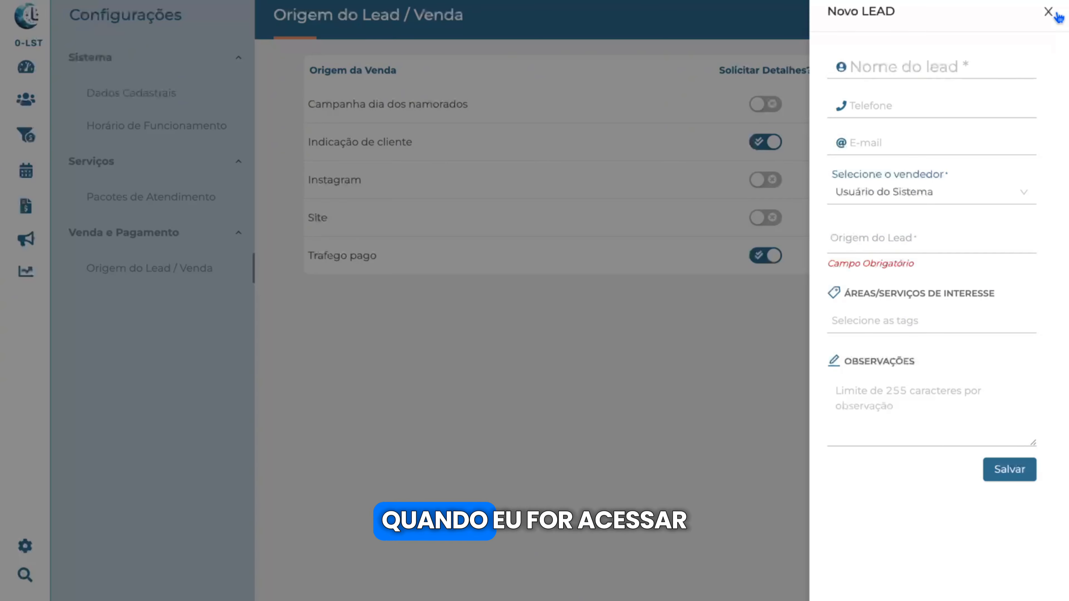
click(1056, 14)
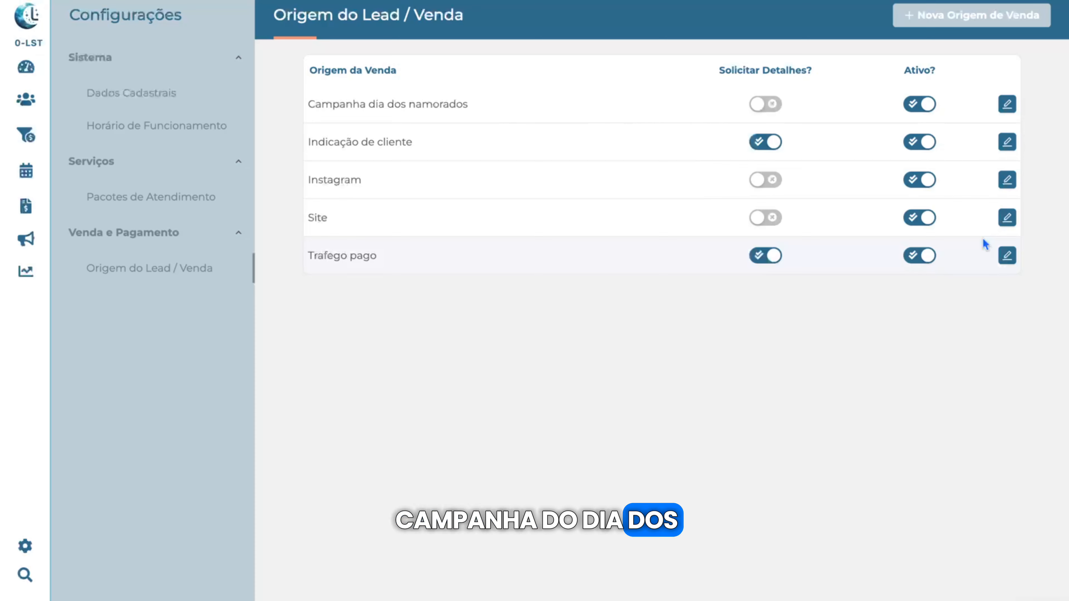
Step: Turn off Solicitar Detalhes for the origin Trafego pago
click(765, 255)
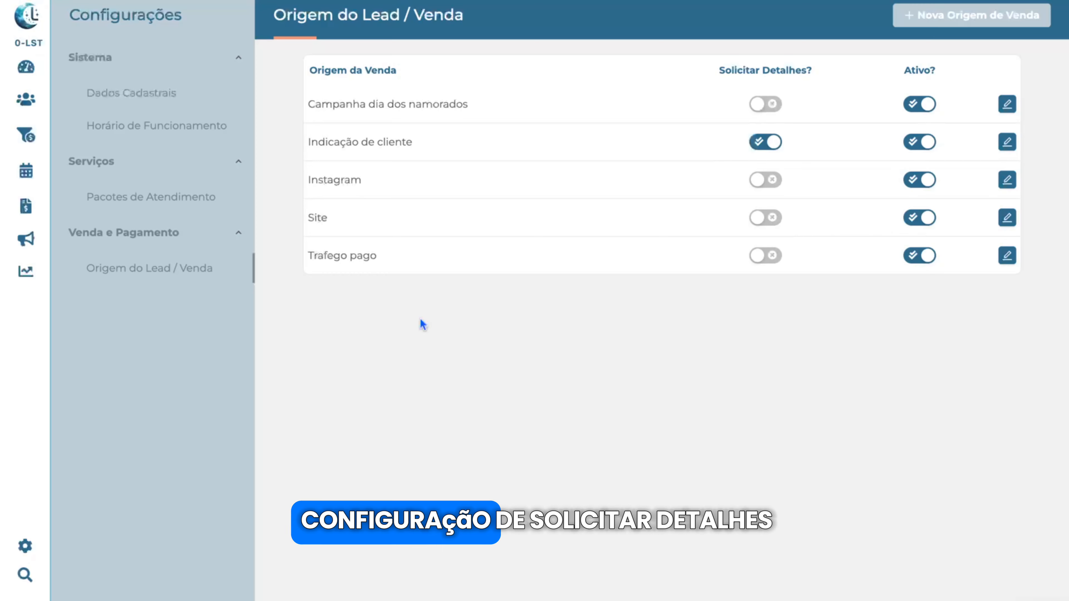
drag(718, 70, 840, 73)
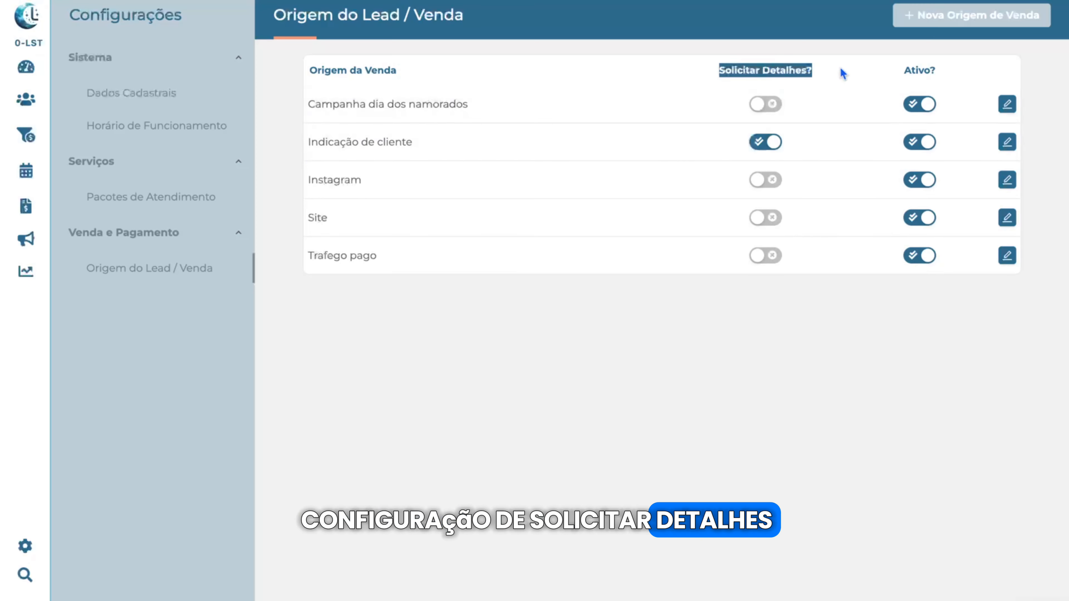
click(866, 64)
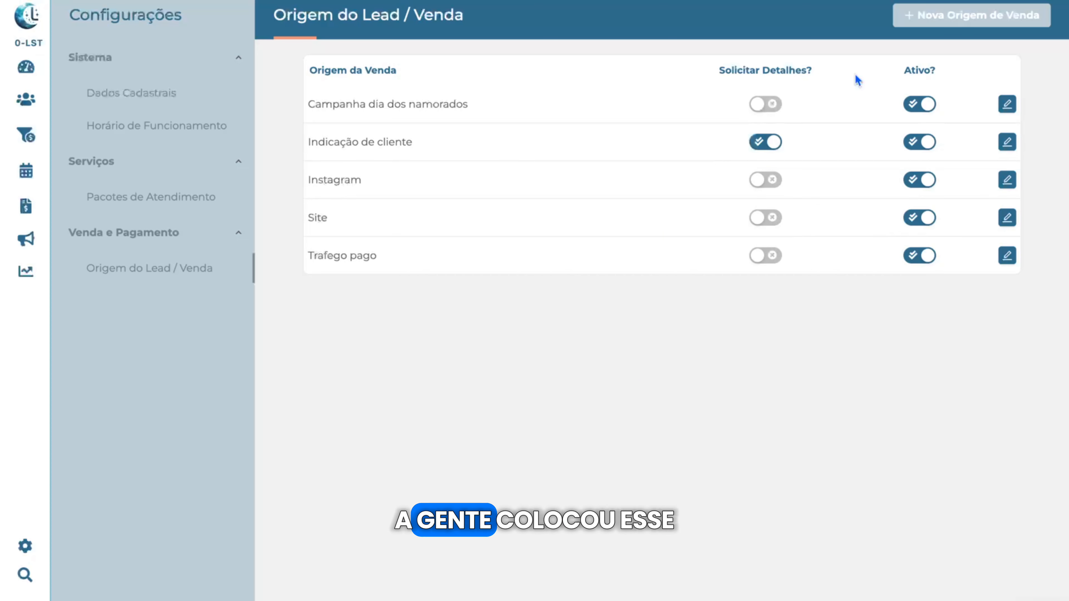
drag(815, 68, 722, 69)
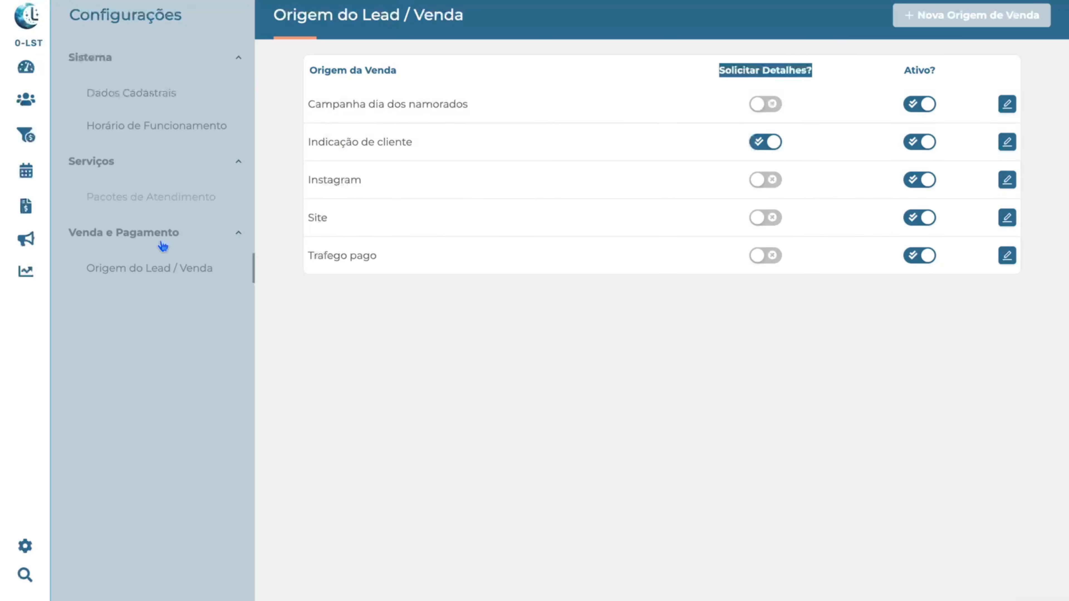
click(321, 139)
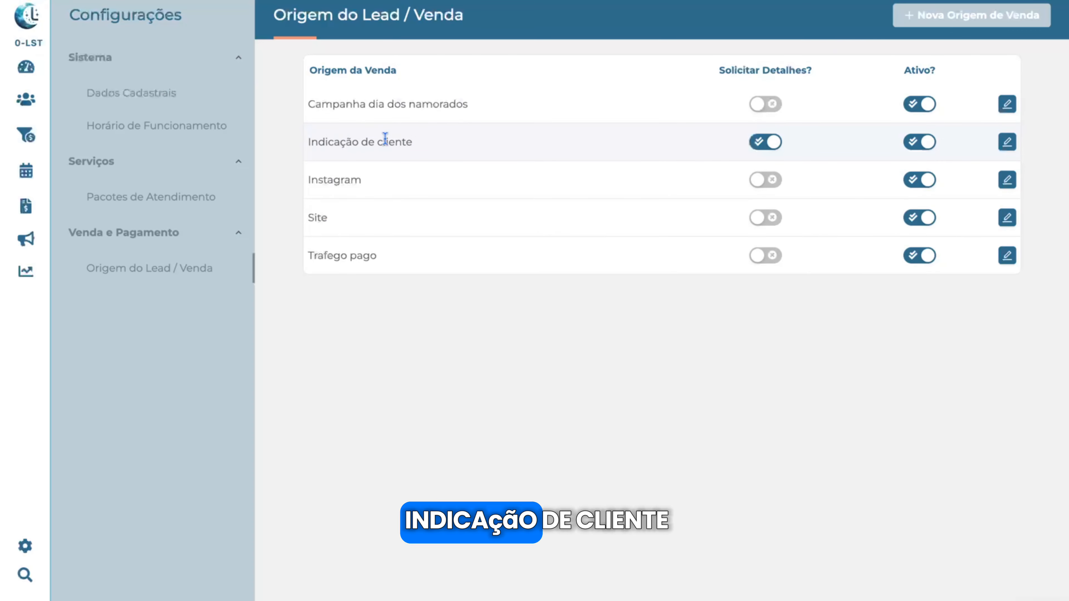
Step: In a new lead form, choose the origin Indicação de cliente with Teste as the referring person, and close the form without saving
click(42, 570)
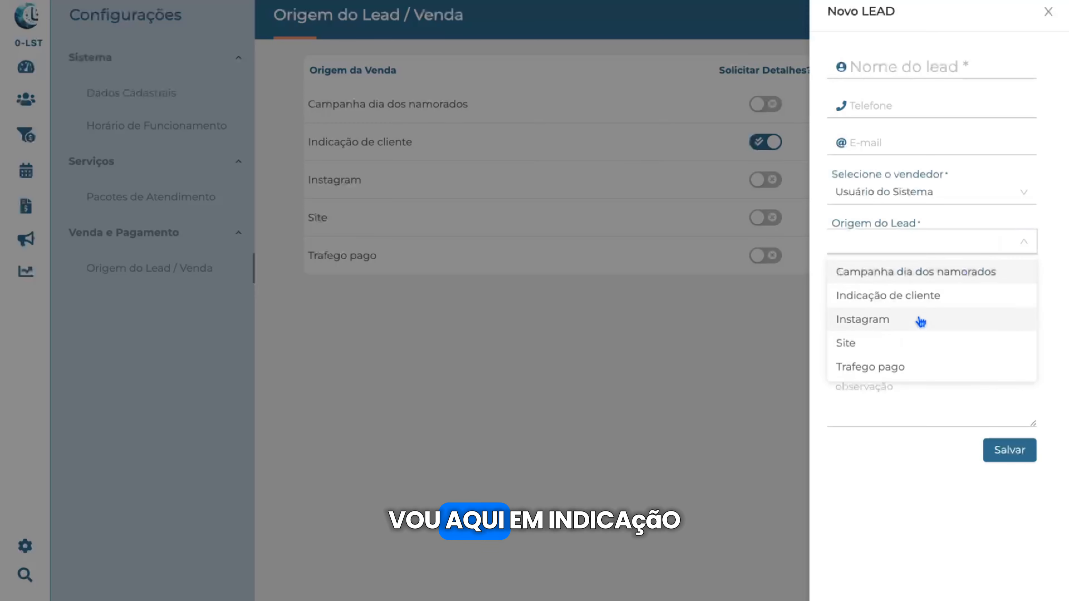
click(876, 294)
click(918, 297)
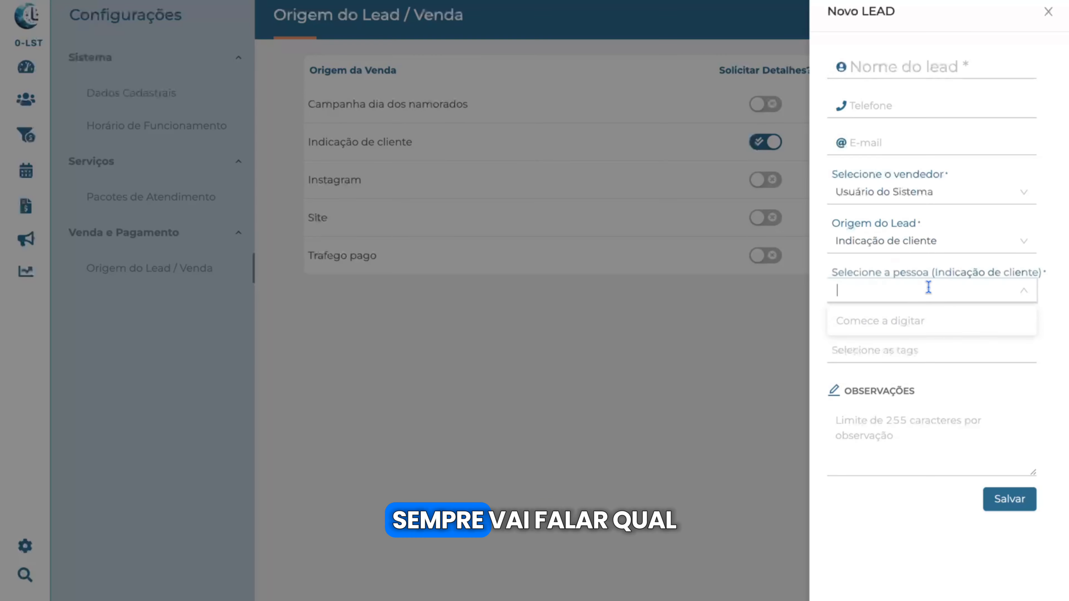
click(827, 275)
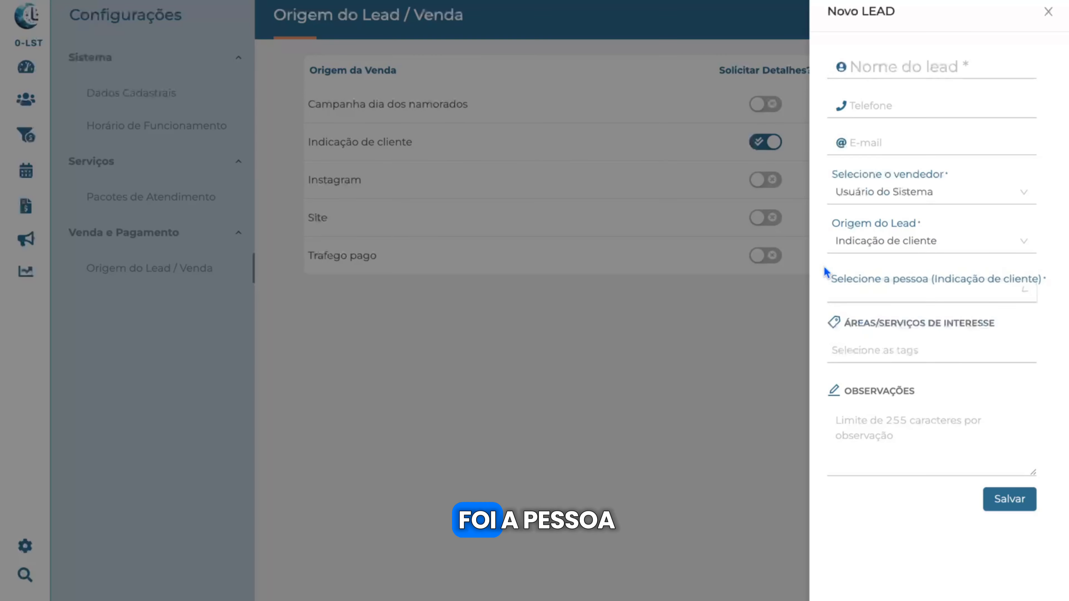
click(940, 295)
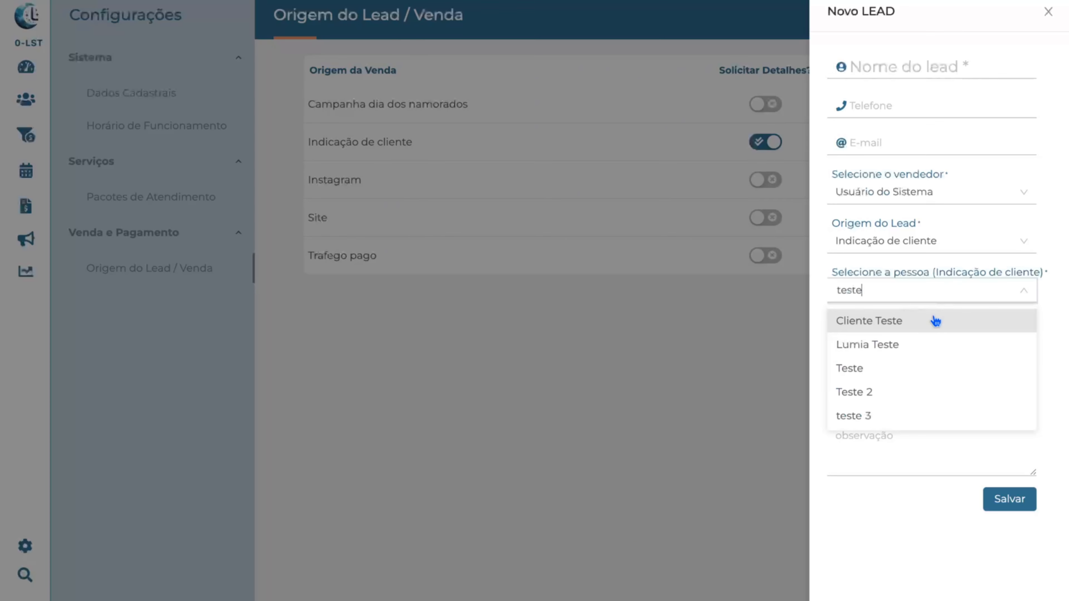
click(899, 372)
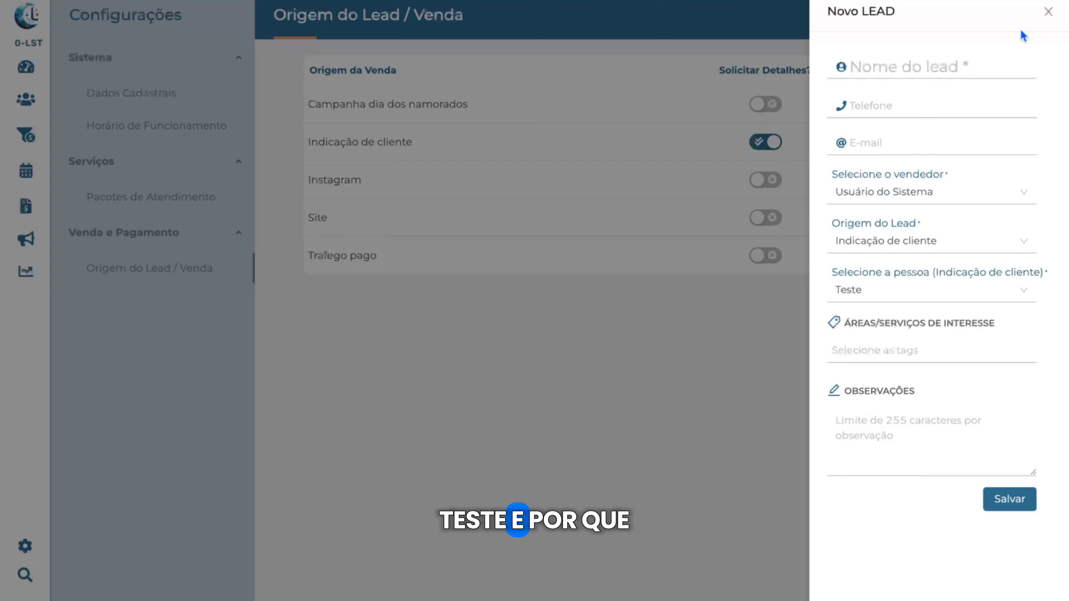
click(1048, 12)
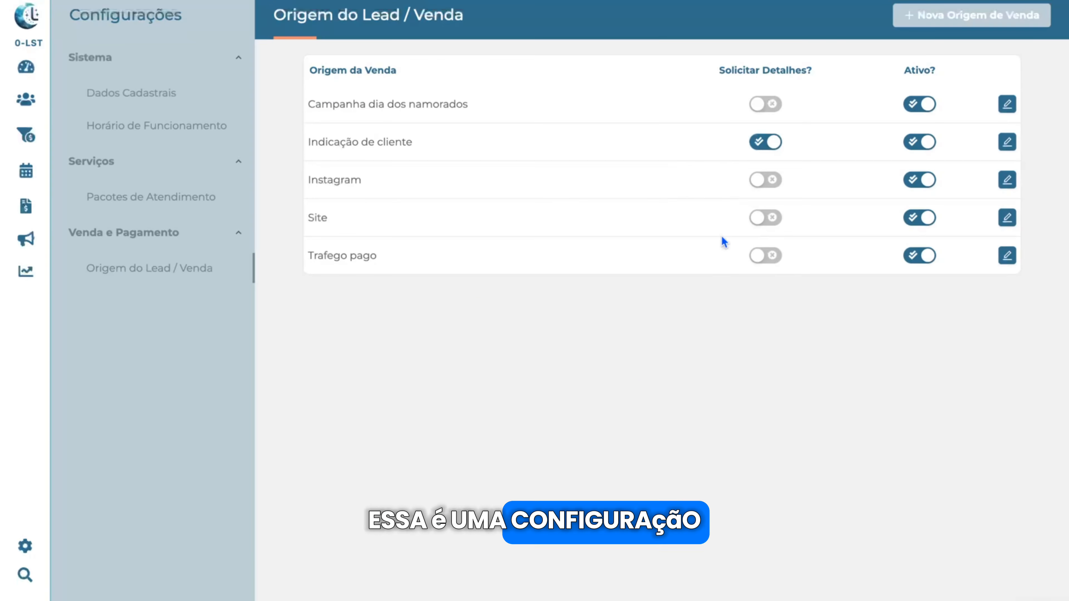
drag(709, 69, 911, 70)
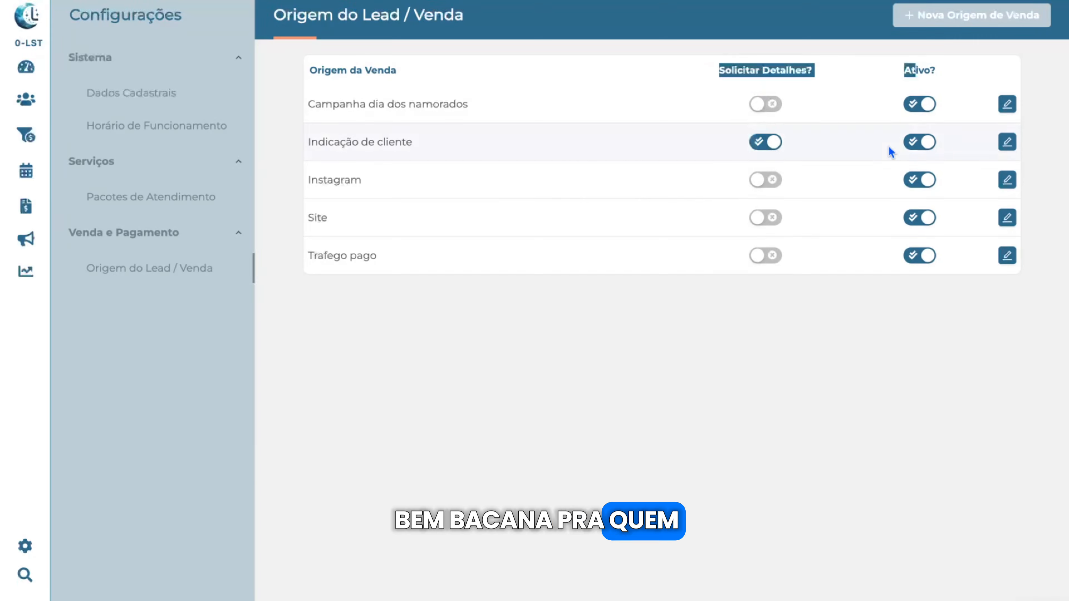
click(815, 347)
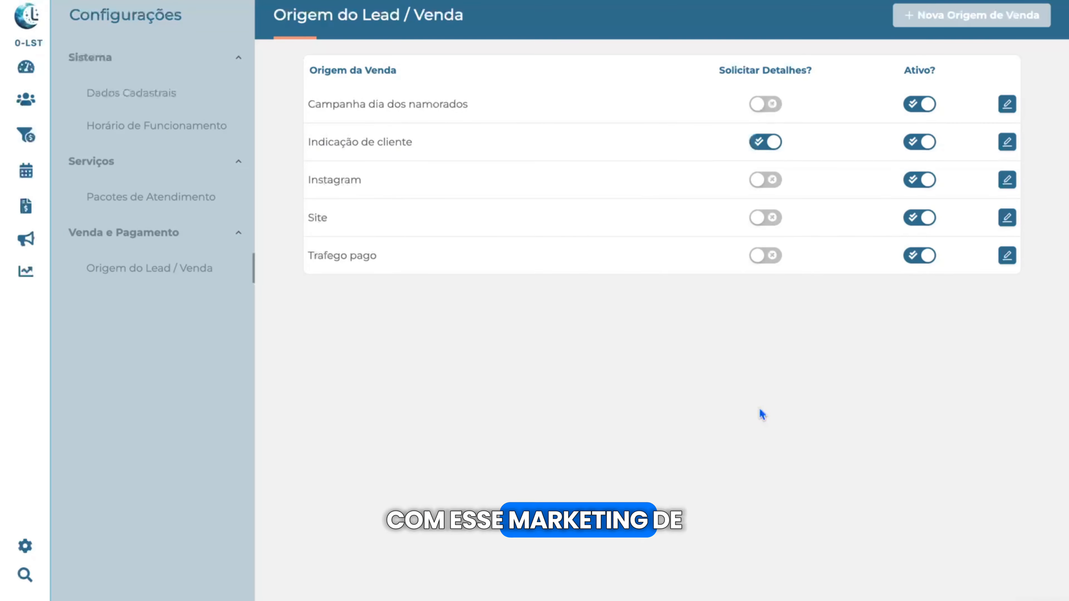